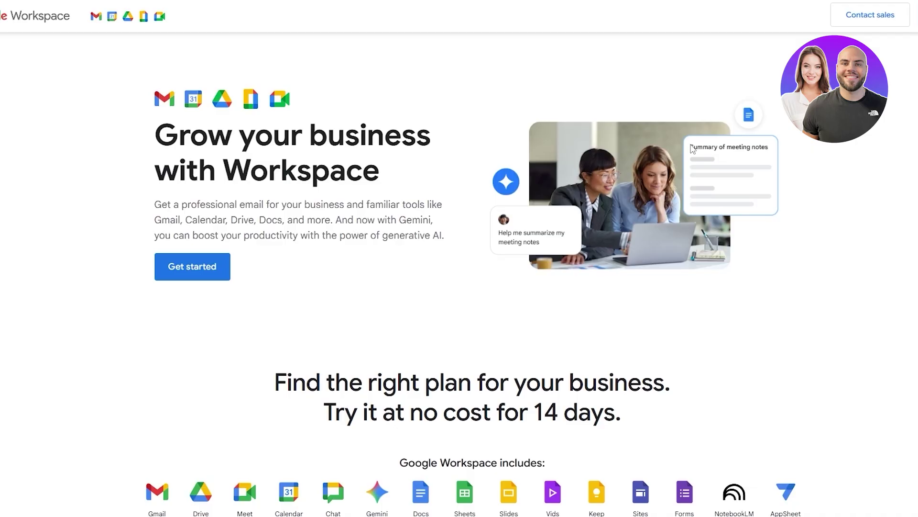
Scroll down the landing page to the Starter, Standard, Plus and Enterprise pricing plans
scroll(692, 149, "down", 3)
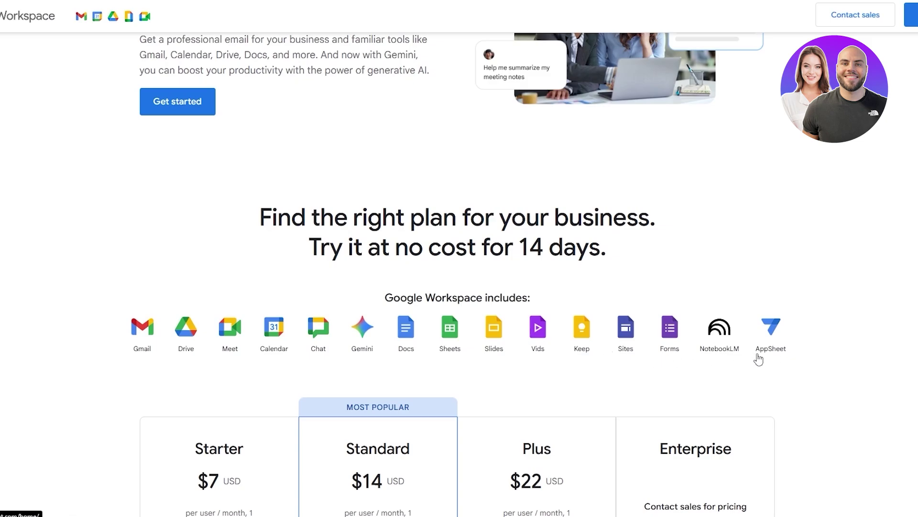
scroll(790, 349, "down", 5)
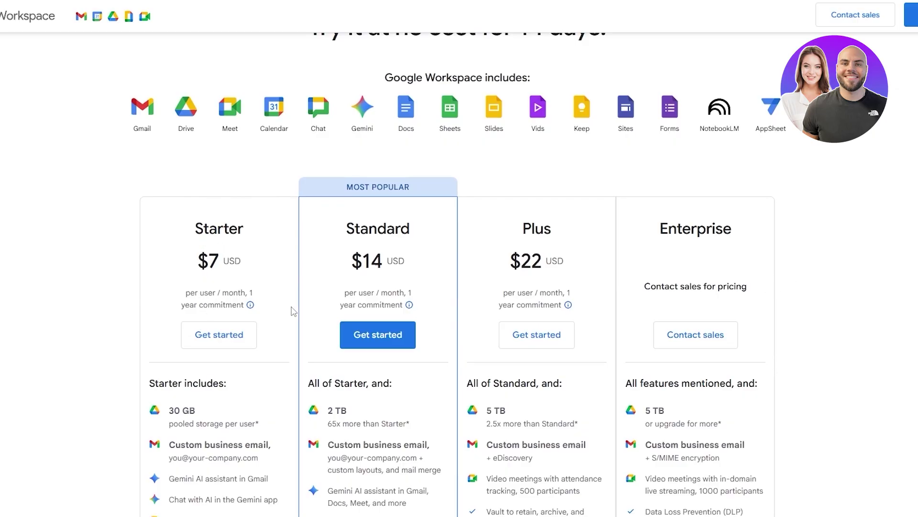
scroll(248, 328, "up", 1)
scroll(270, 318, "down", 1)
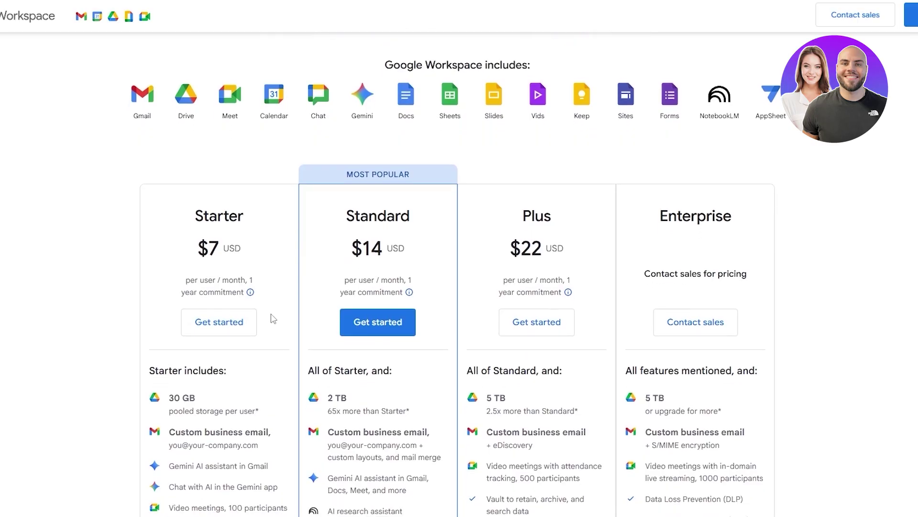
scroll(273, 319, "down", 1)
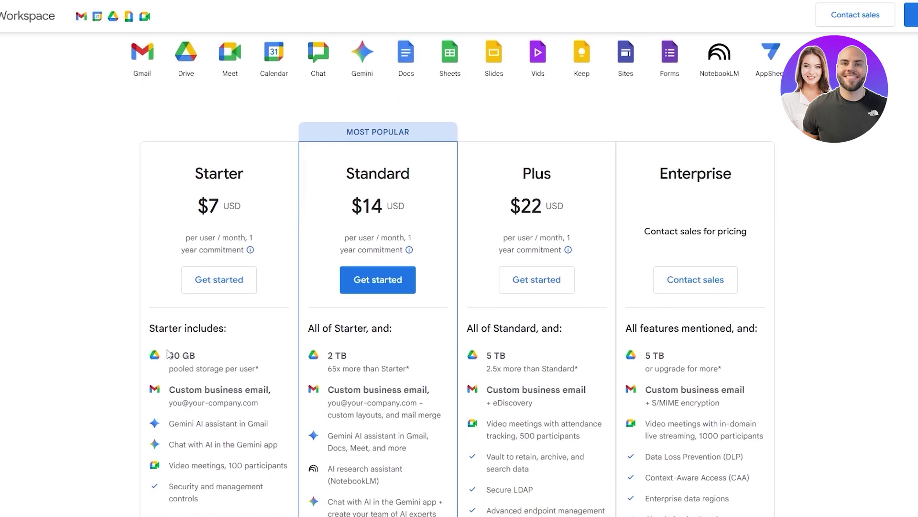
left_click_drag(168, 354, 239, 367)
left_click_drag(175, 389, 243, 390)
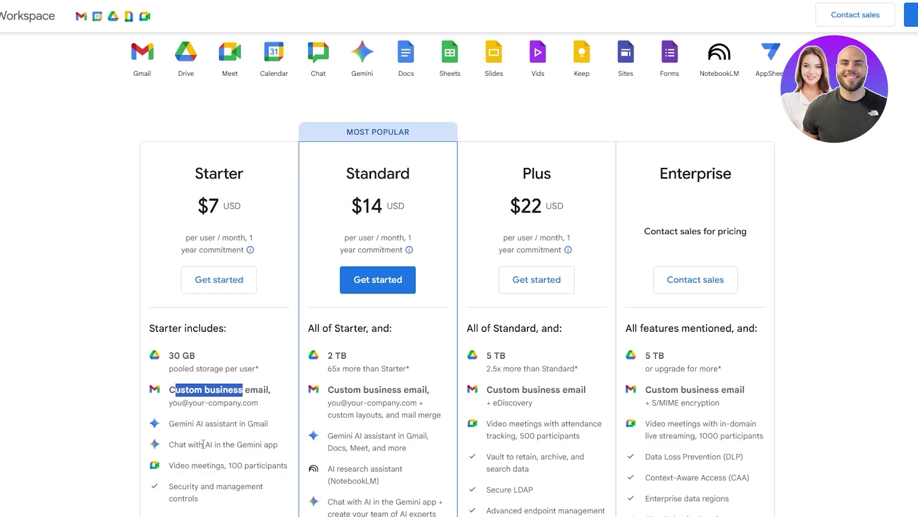
scroll(217, 443, "down", 1)
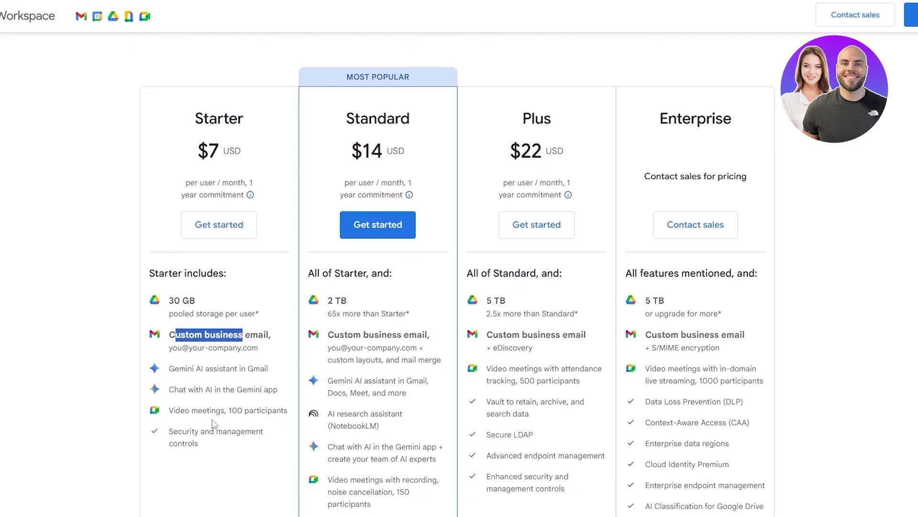
scroll(268, 443, "down", 1)
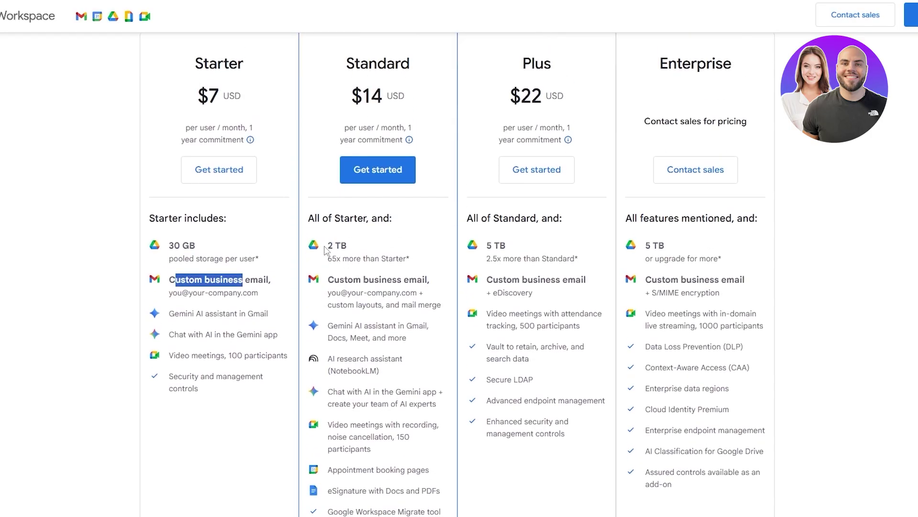
mouse_move(327, 247)
left_mouse_down()
mouse_move(346, 247)
mouse_move(329, 258)
mouse_move(337, 259)
left_mouse_up()
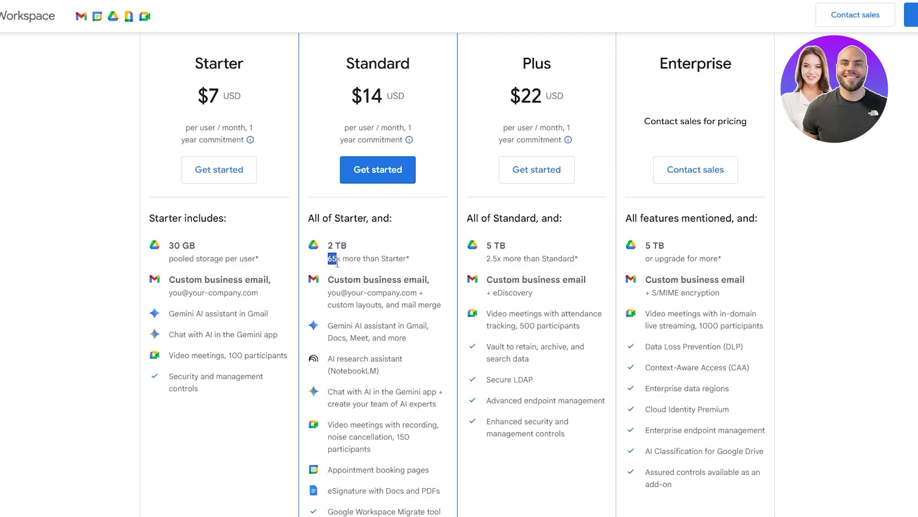
scroll(359, 305, "down", 2)
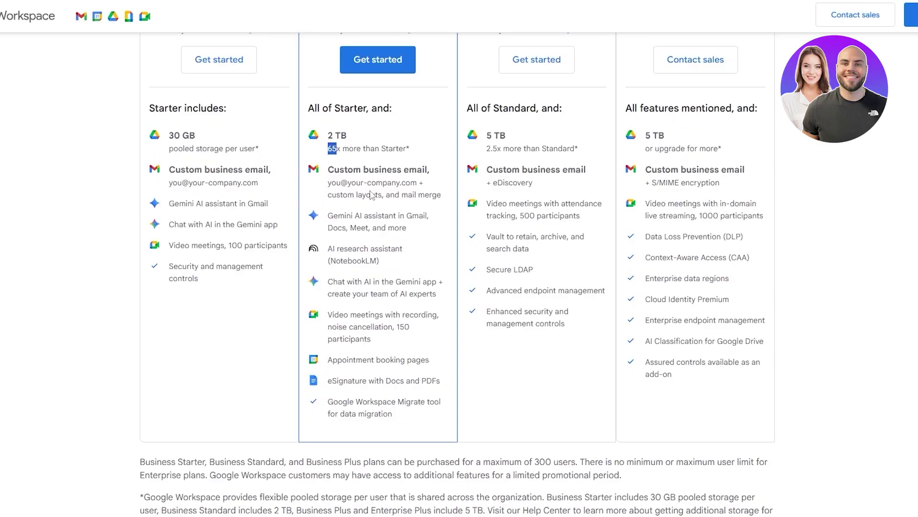
left_click_drag(325, 199, 436, 200)
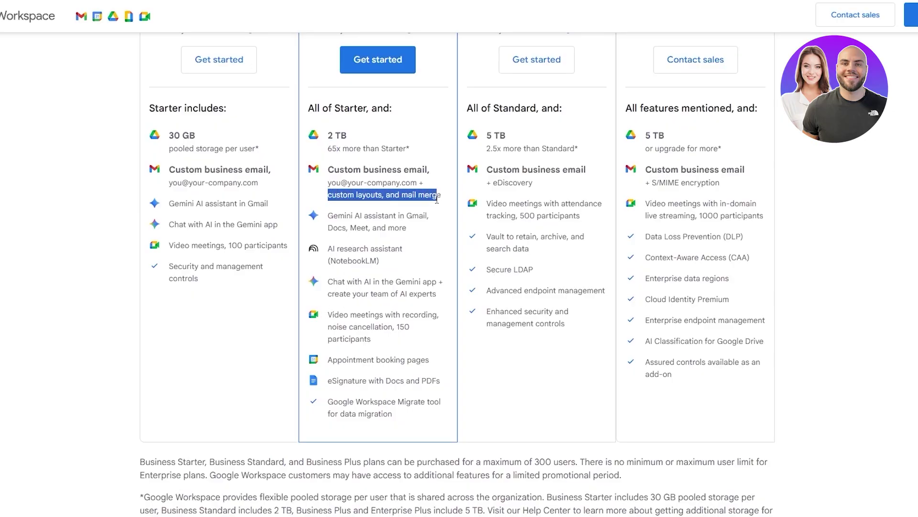
left_click_drag(327, 250, 414, 249)
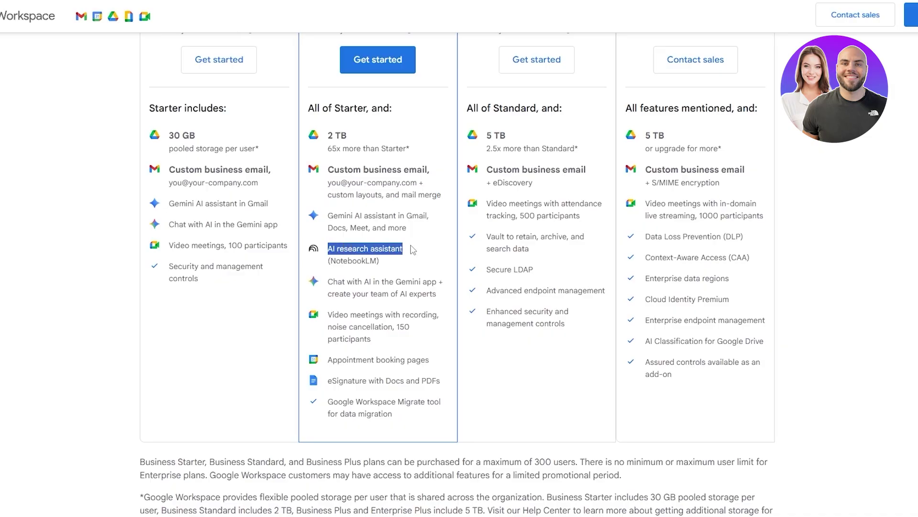
left_click(399, 269)
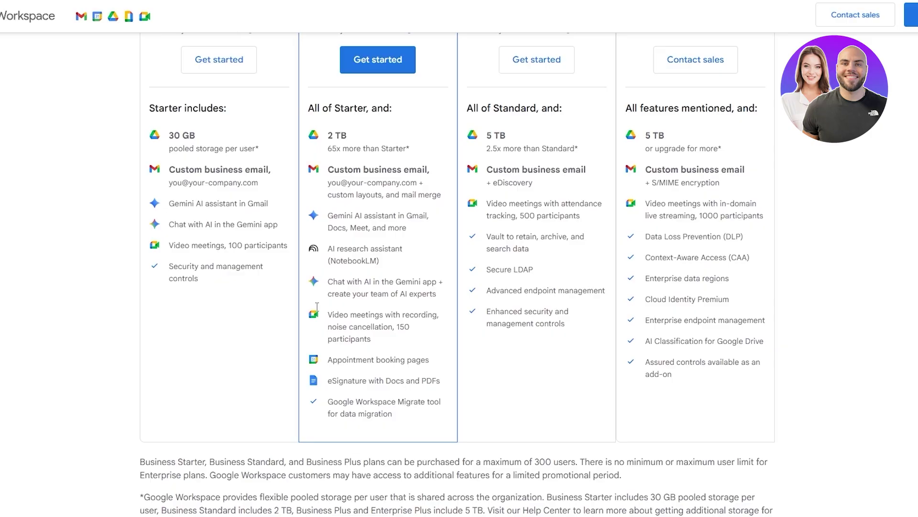
scroll(426, 353, "up", 6)
scroll(420, 365, "up", 2)
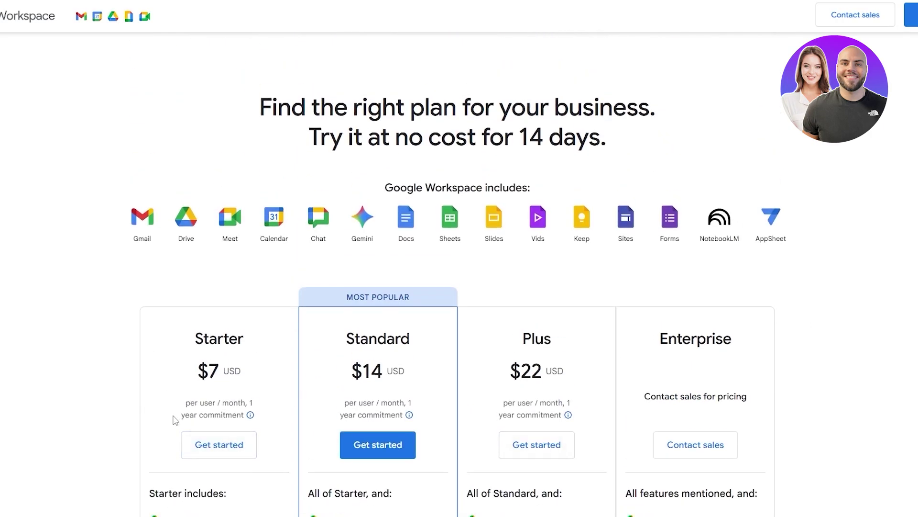
Sign up for Starter as 'Softwares Explained' with just you as the employee, and get past contact info
left_click(213, 453)
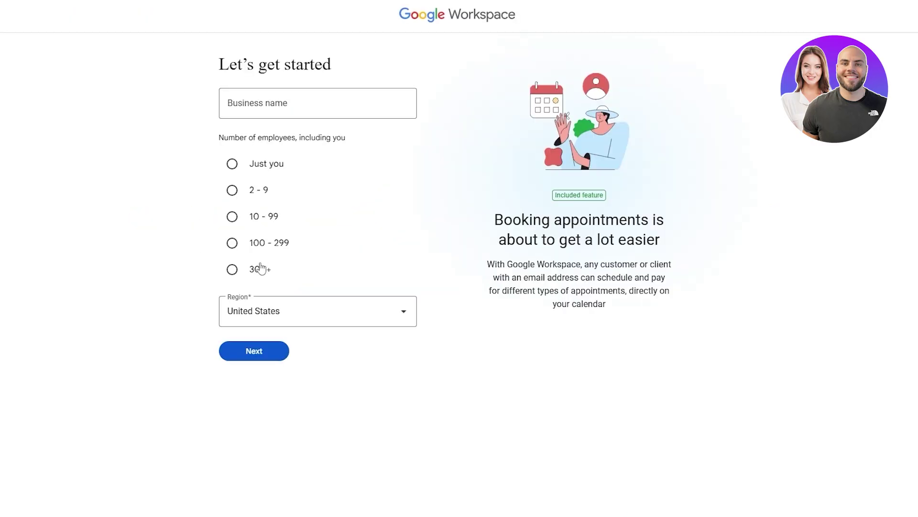
left_click(276, 117)
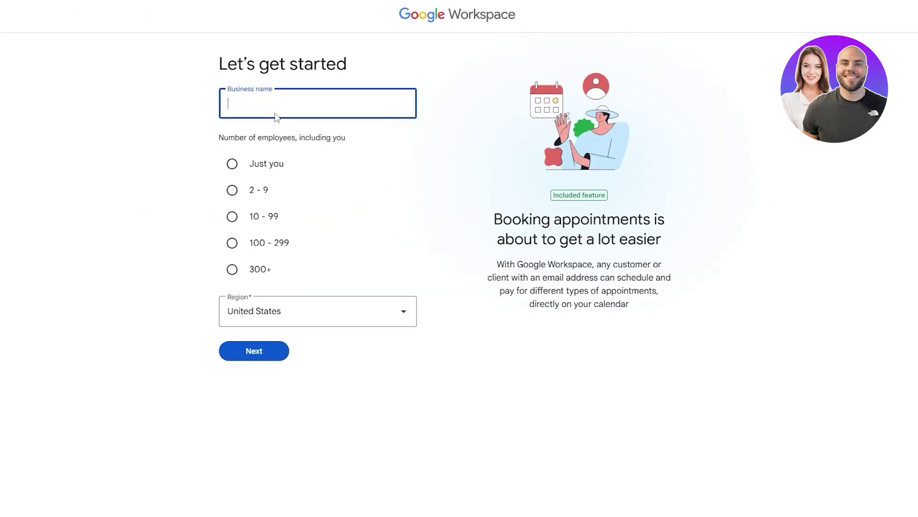
type("Softwares Explained")
left_click(232, 163)
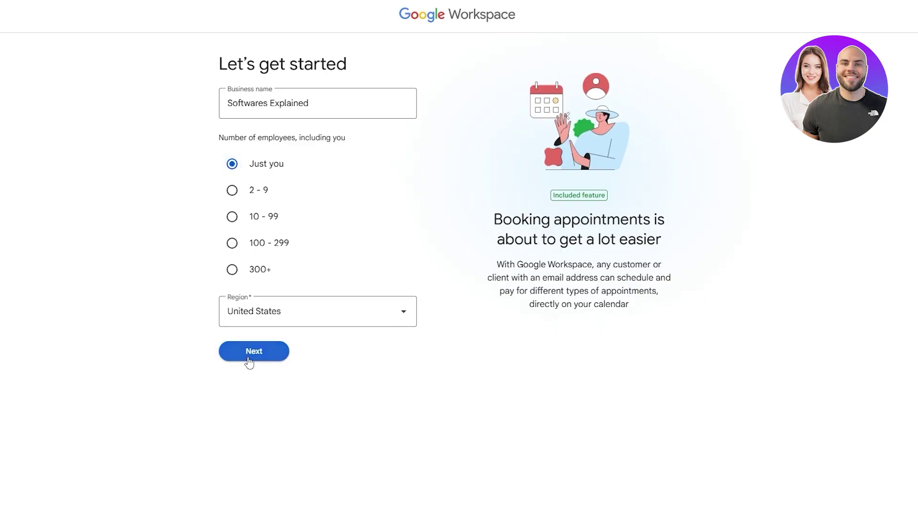
left_click(249, 359)
left_click_drag(323, 75, 574, 92)
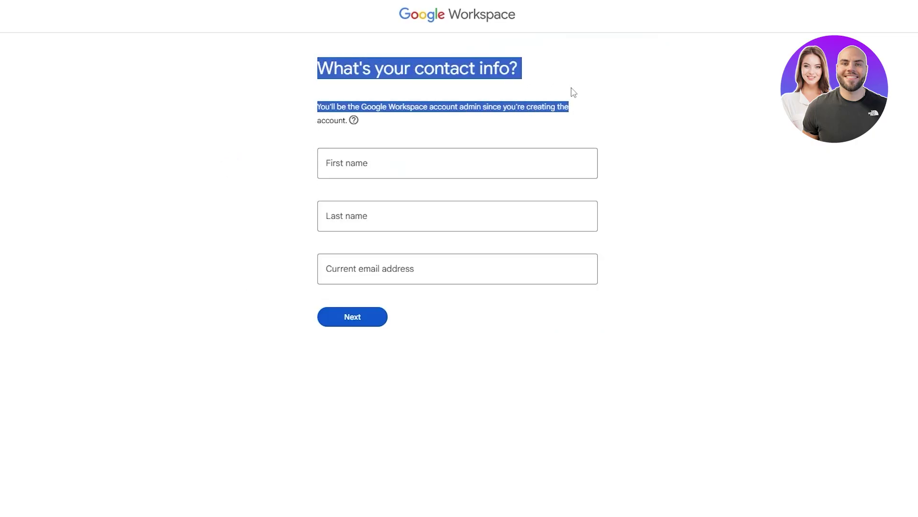
left_click(218, 133)
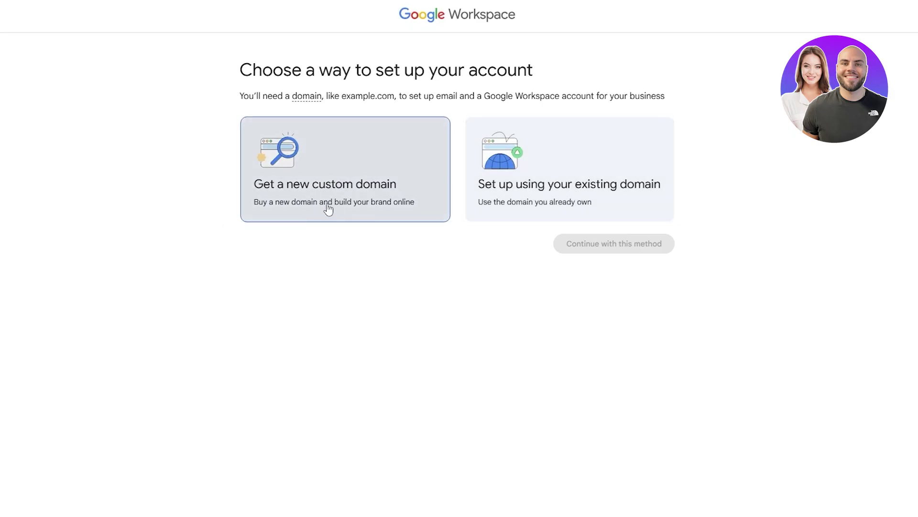
Choose to get a new custom domain and search for softwaresexplained
left_click(305, 190)
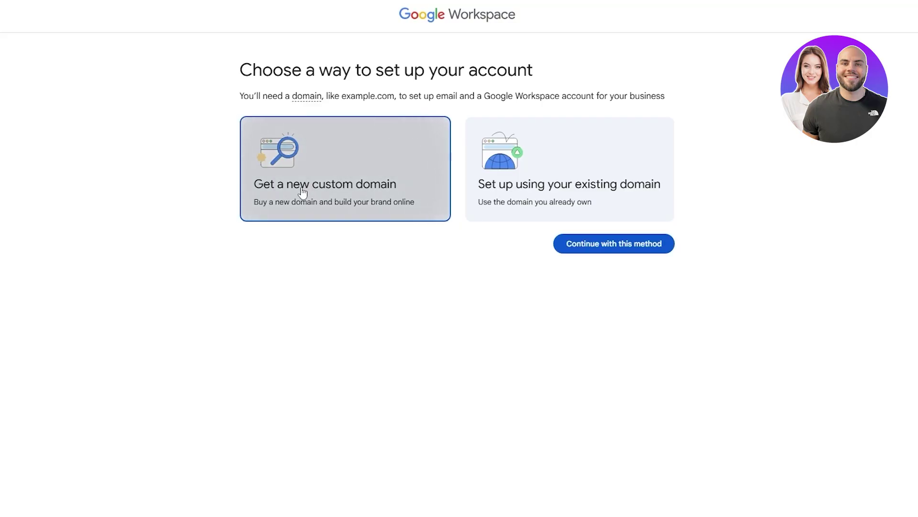
left_click(605, 248)
left_click(344, 176)
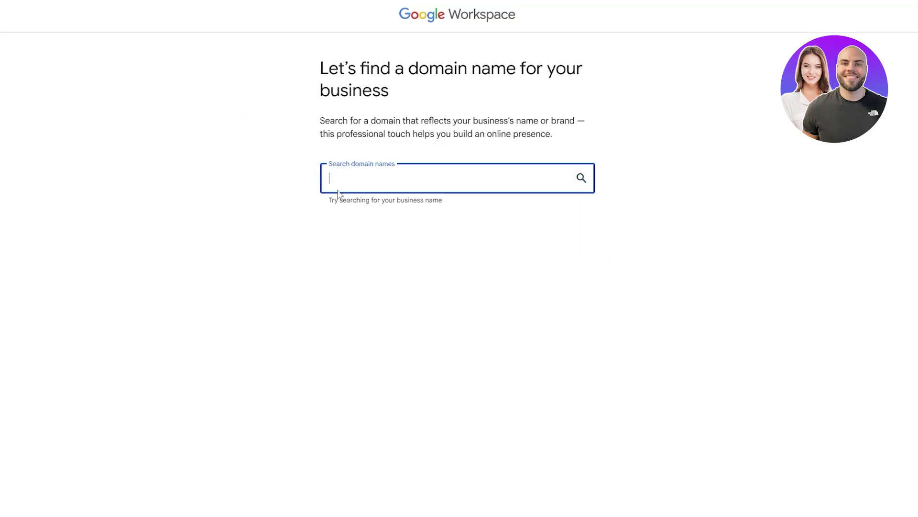
key("ctrl+v")
left_click_drag(486, 183, 407, 184)
key("BackSpace")
key("Return")
Check softwaresexplained.com in the results, then switch to setting up with an existing domain
scroll(373, 262, "down", 1)
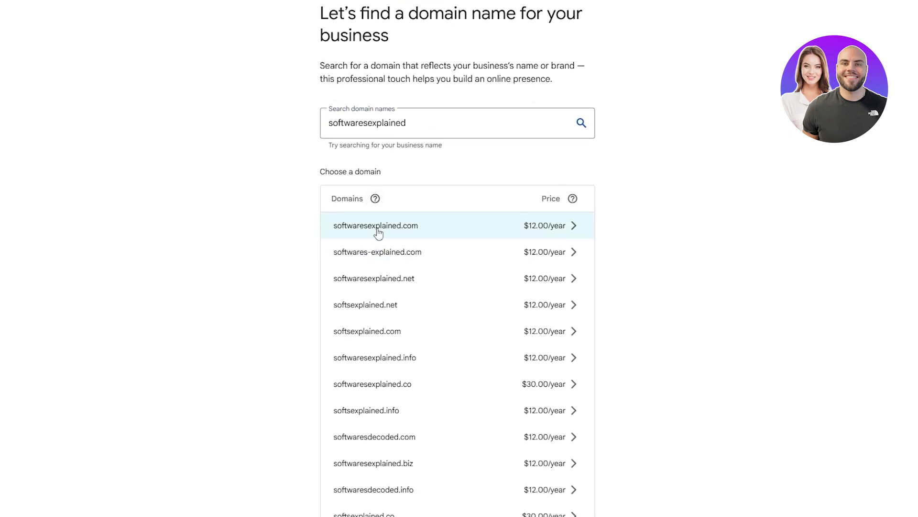
scroll(571, 303, "down", 1)
scroll(571, 303, "down", 3)
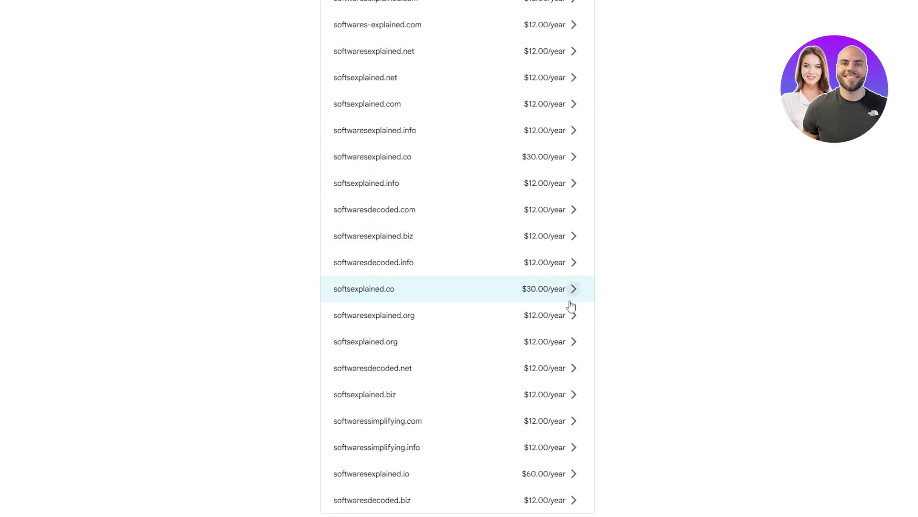
scroll(569, 304, "up", 6)
left_click(497, 297)
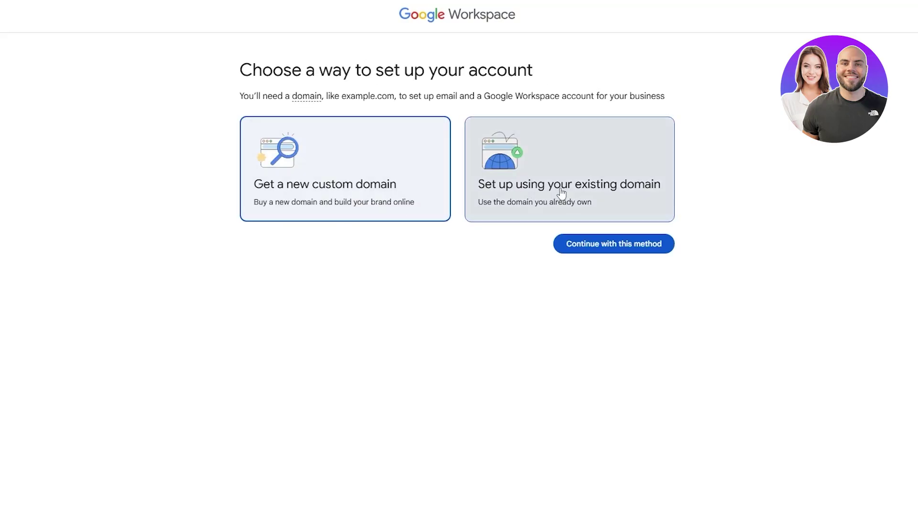
left_click(565, 198)
left_click(580, 243)
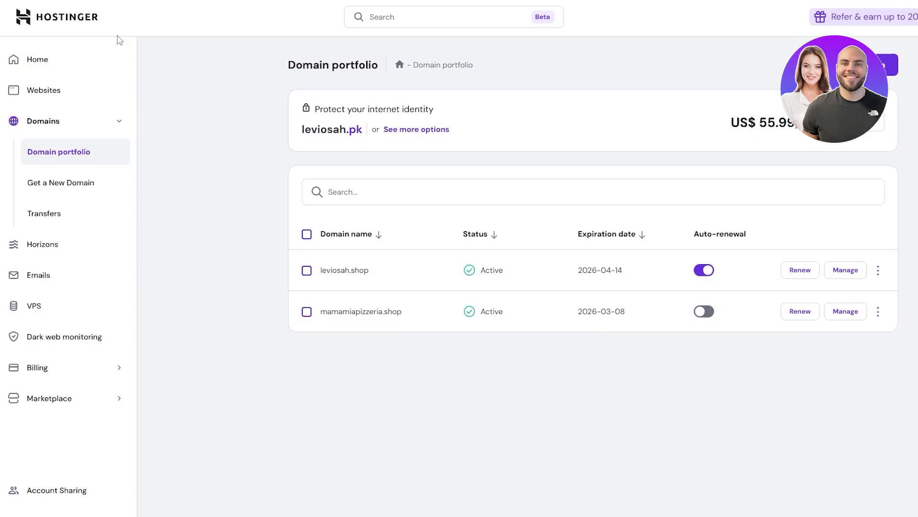
Look over the leviosah.shop overview and DNS records in Hostinger
left_click(343, 270)
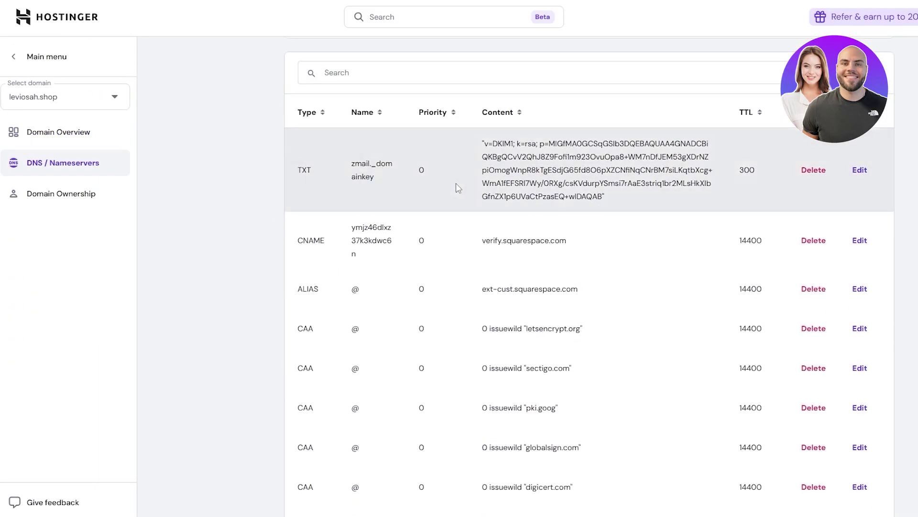
scroll(456, 187, "down", 15)
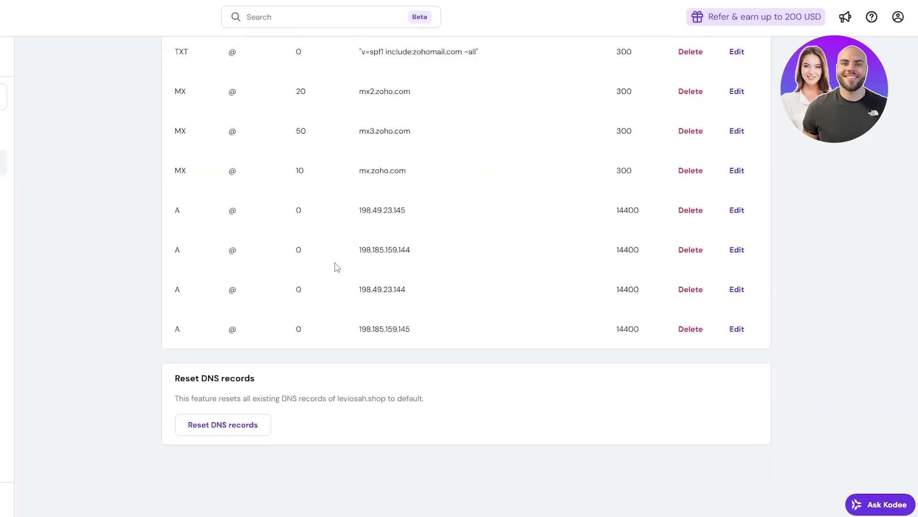
scroll(357, 291, "up", 10)
scroll(638, 340, "up", 5)
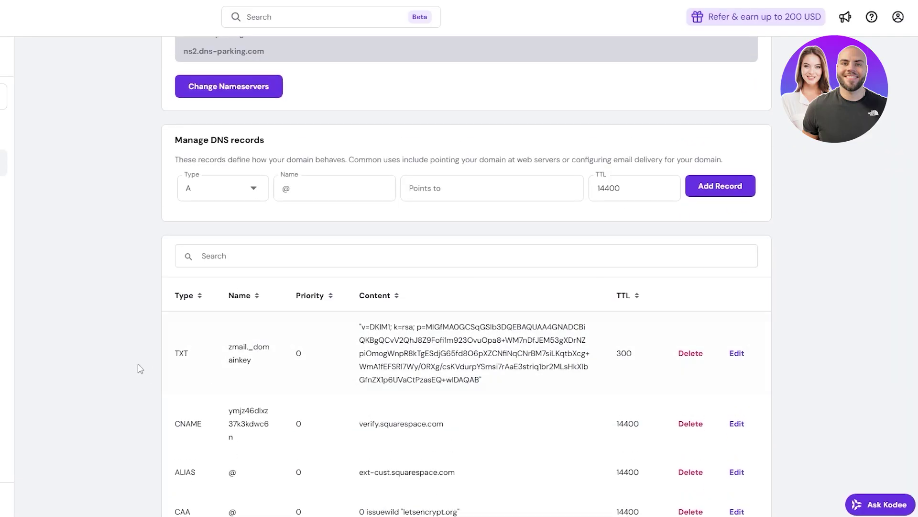
scroll(427, 357, "up", 3)
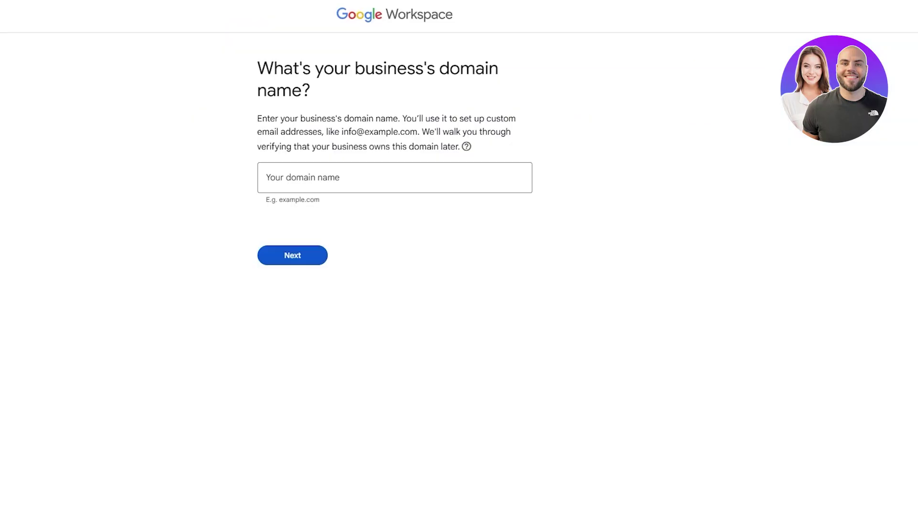
Submit leviosah.shop as the business domain in the Workspace sign-up
left_click(292, 177)
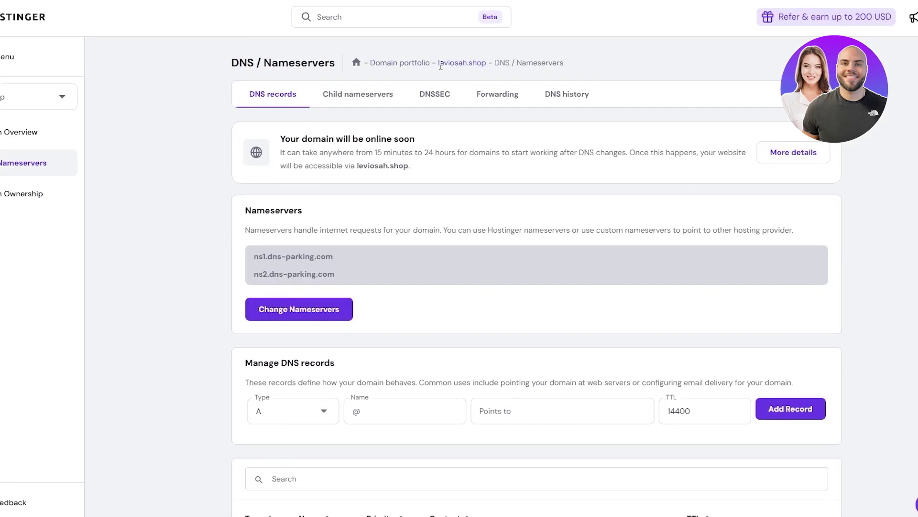
left_click_drag(439, 63, 486, 63)
scroll(483, 246, "down", 5)
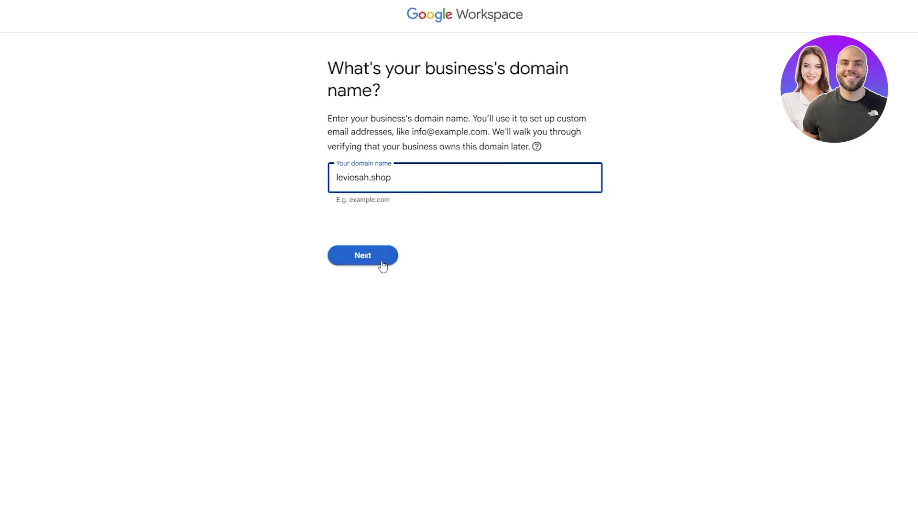
left_click(381, 260)
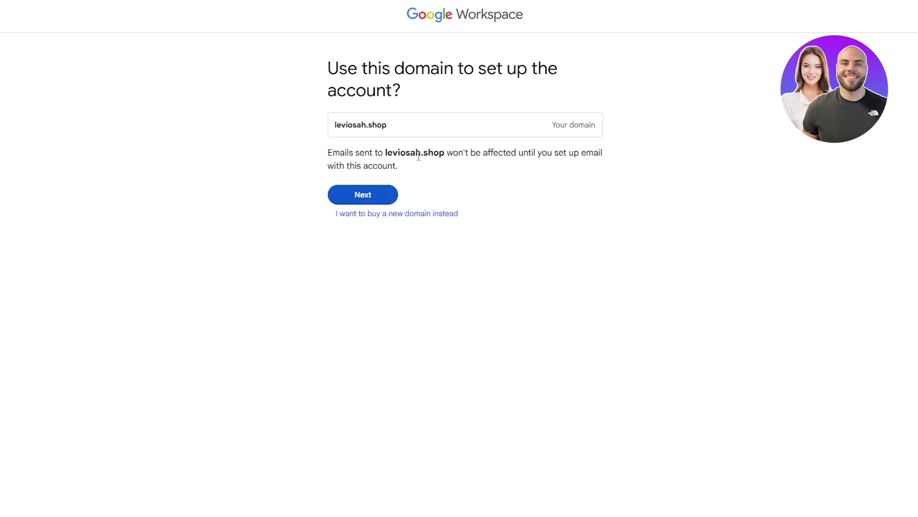
Confirm leviosah.shop as the domain for the account after reading the existing-email note
left_click_drag(389, 158, 436, 154)
left_click_drag(468, 153, 598, 154)
left_click(611, 184)
left_click(362, 194)
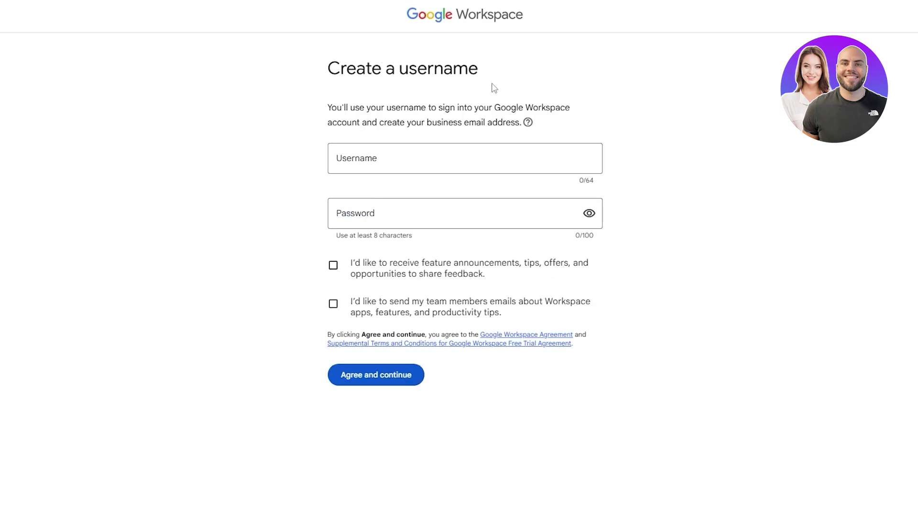
Enter the admin username and paste the account password, then agree and continue
left_click(393, 157)
type("Samhash")
key("Tab")
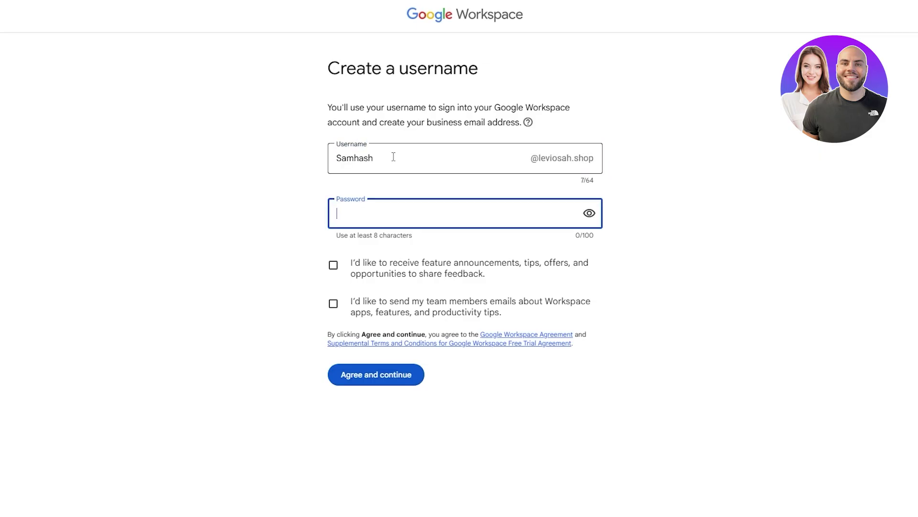
key("ctrl+v")
key("Tab")
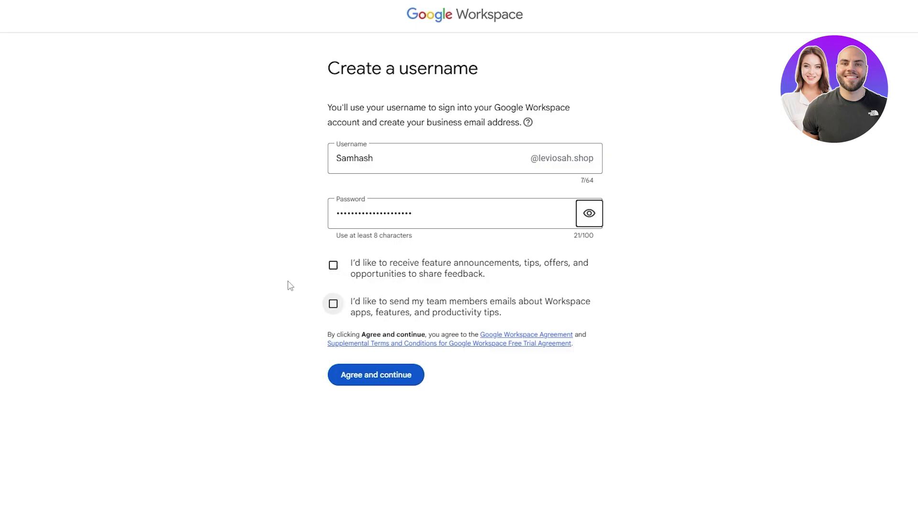
left_click(368, 376)
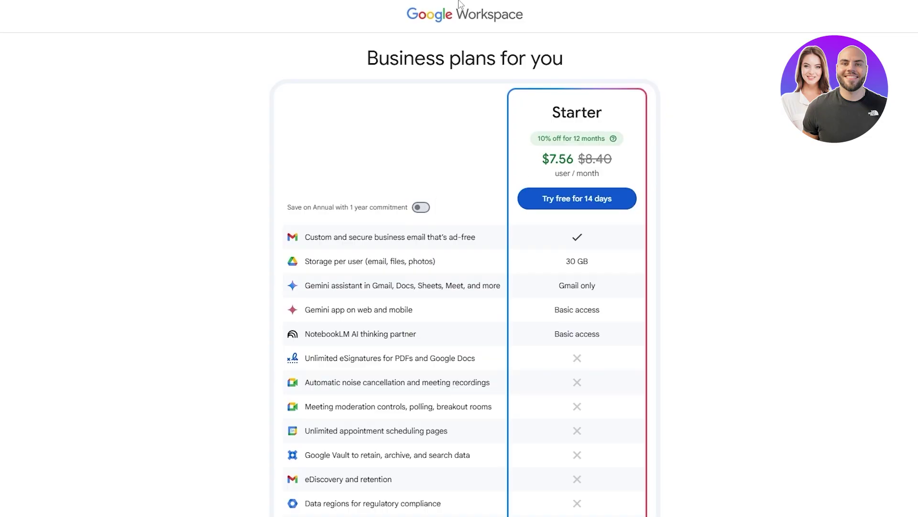
Review plan features: business email, storage, eSignatures, noise cancellation, Vault, eDiscovery, endpoint management
scroll(345, 210, "down", 3)
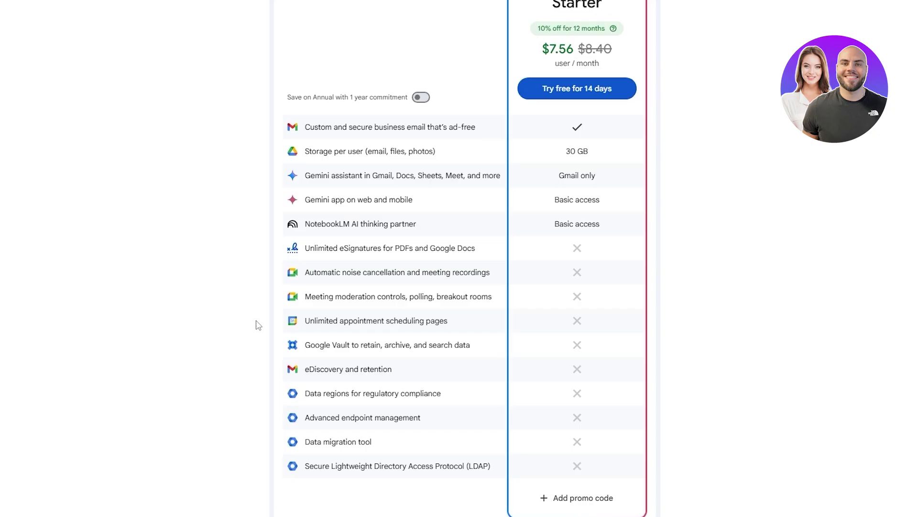
left_click_drag(311, 127, 407, 126)
left_click_drag(316, 150, 343, 224)
left_click_drag(342, 247, 359, 248)
left_click_drag(317, 272, 367, 270)
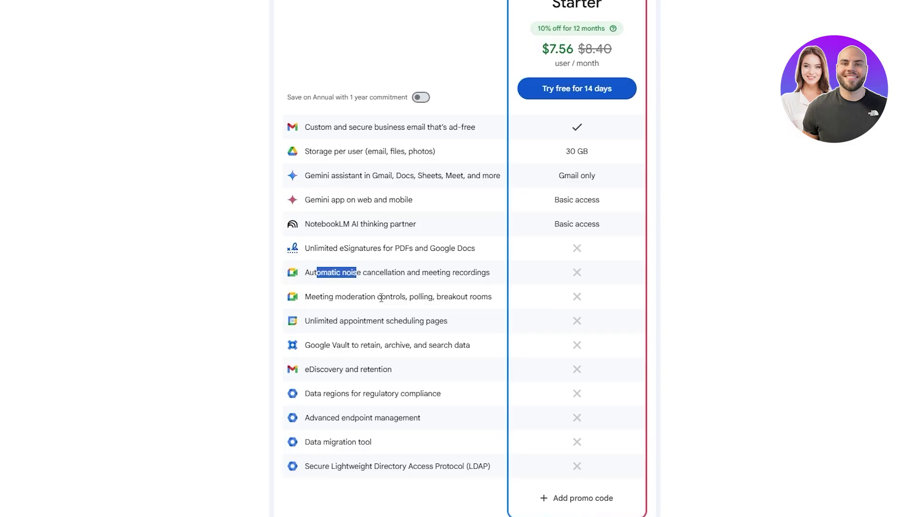
left_click_drag(311, 297, 398, 306)
left_click(399, 306)
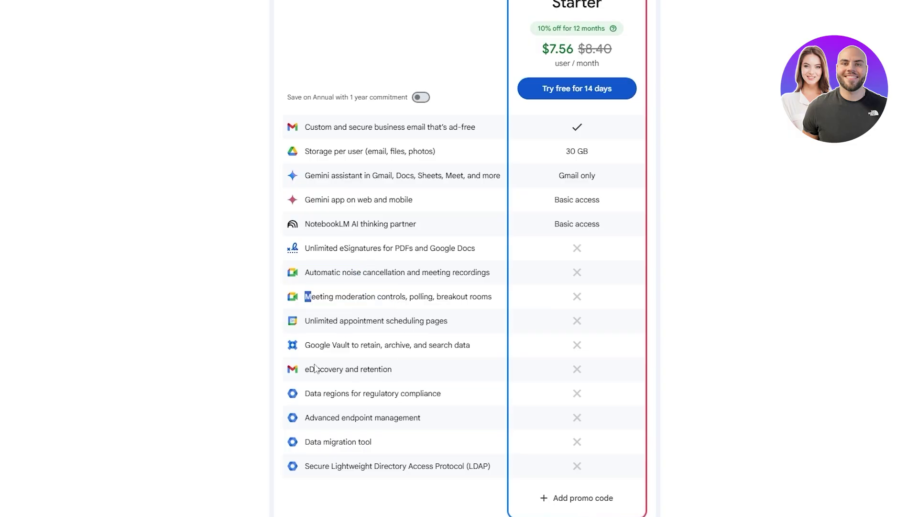
left_click_drag(305, 345, 343, 343)
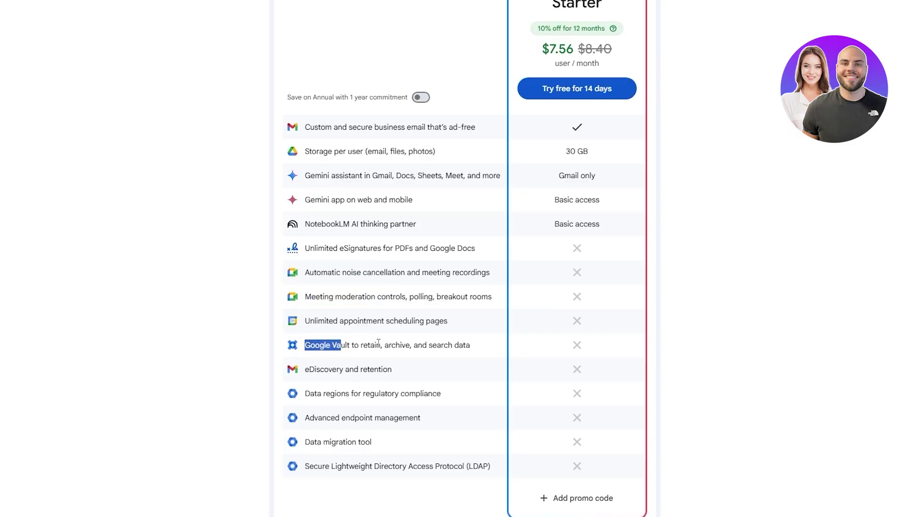
left_click_drag(339, 319, 360, 317)
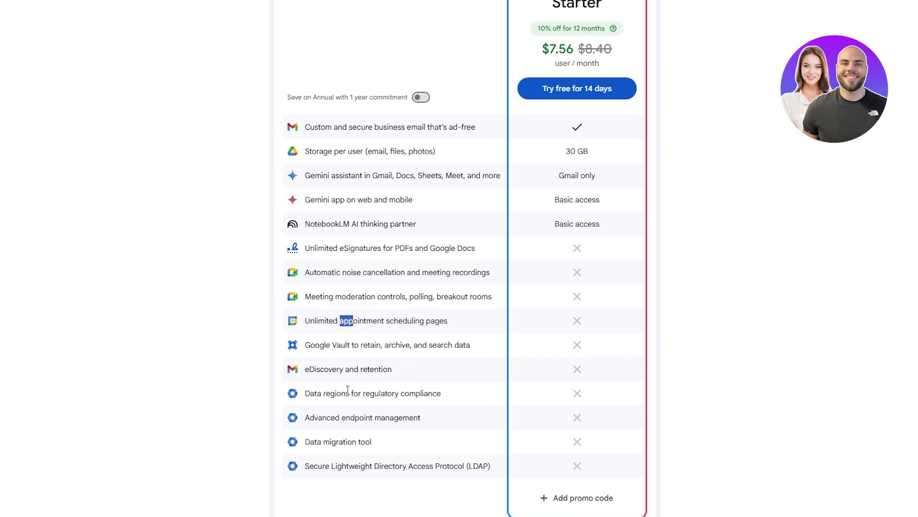
left_click_drag(304, 369, 382, 369)
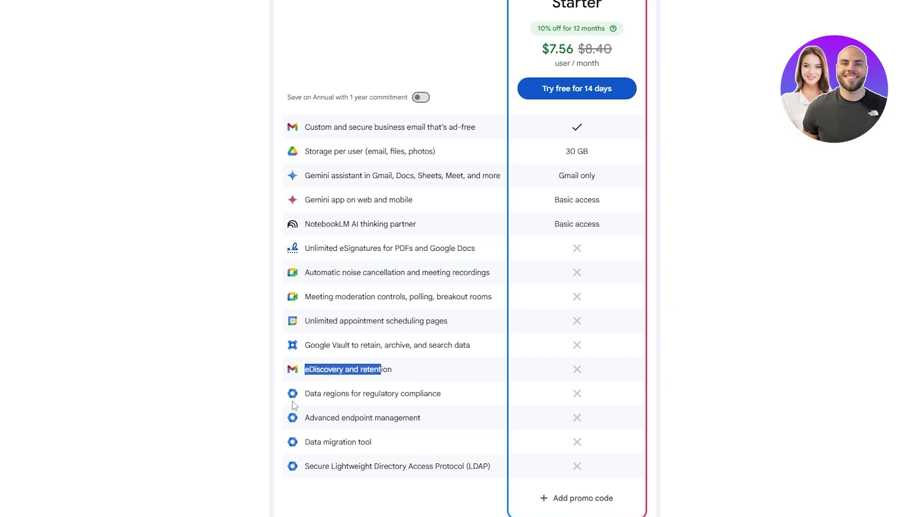
left_click_drag(331, 417, 359, 417)
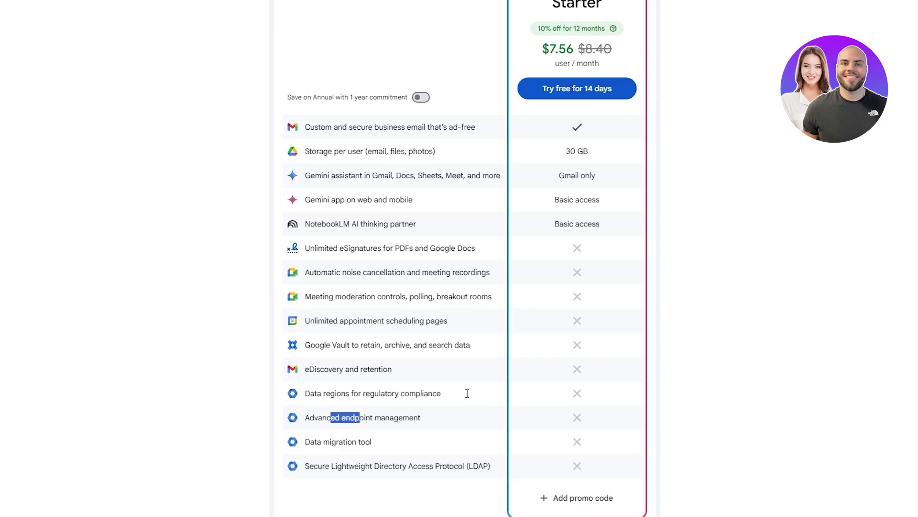
Start the Starter plan's 14-day free trial
scroll(546, 464, "down", 1)
scroll(593, 439, "up", 4)
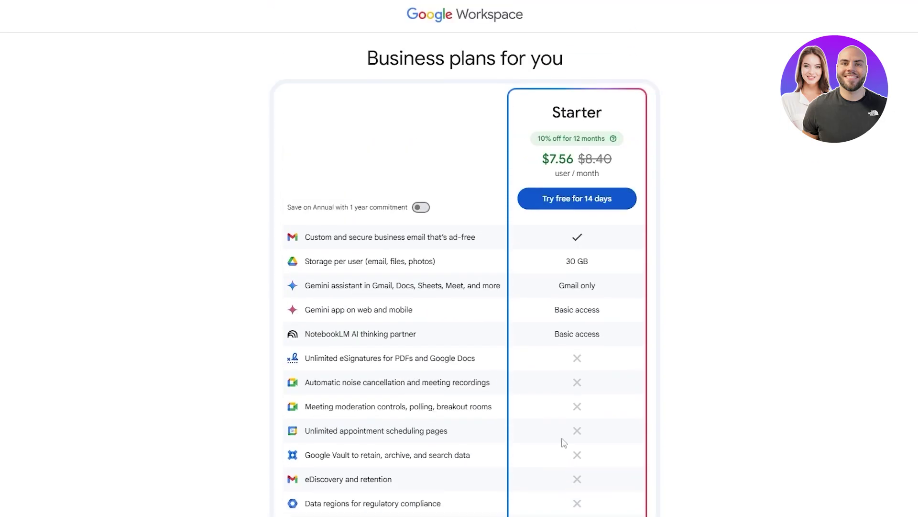
scroll(601, 275, "down", 3)
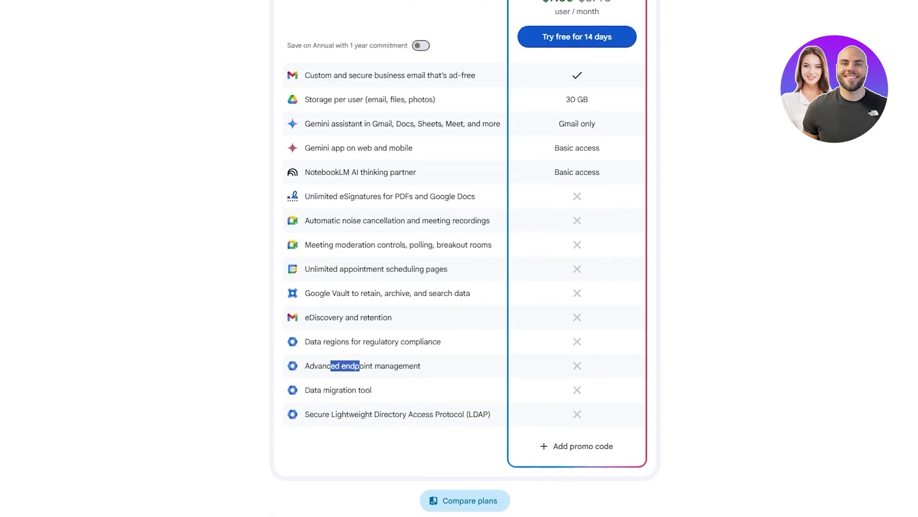
scroll(478, 508, "up", 3)
scroll(543, 268, "down", 3)
scroll(454, 487, "up", 3)
left_click(593, 203)
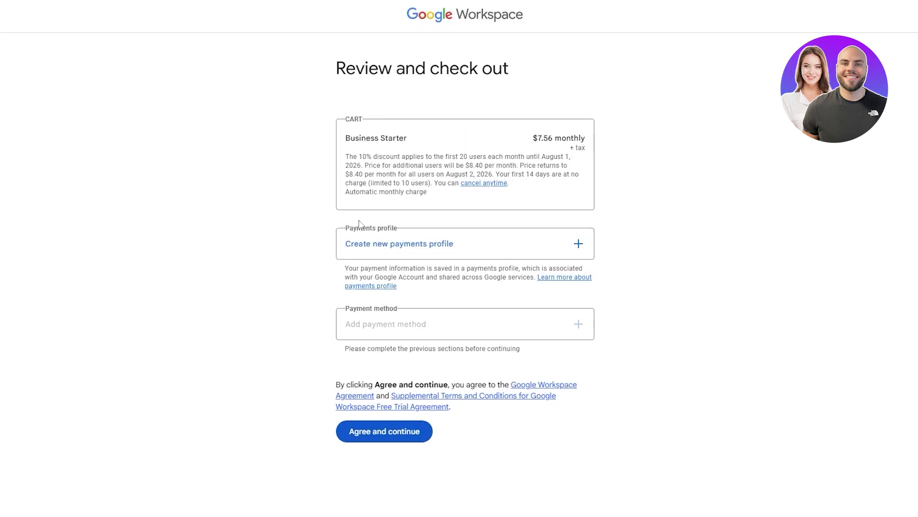
Open the new payments profile form for Business Starter checkout, cancelling once and reopening it
left_click(430, 243)
left_click(536, 454)
left_click(529, 234)
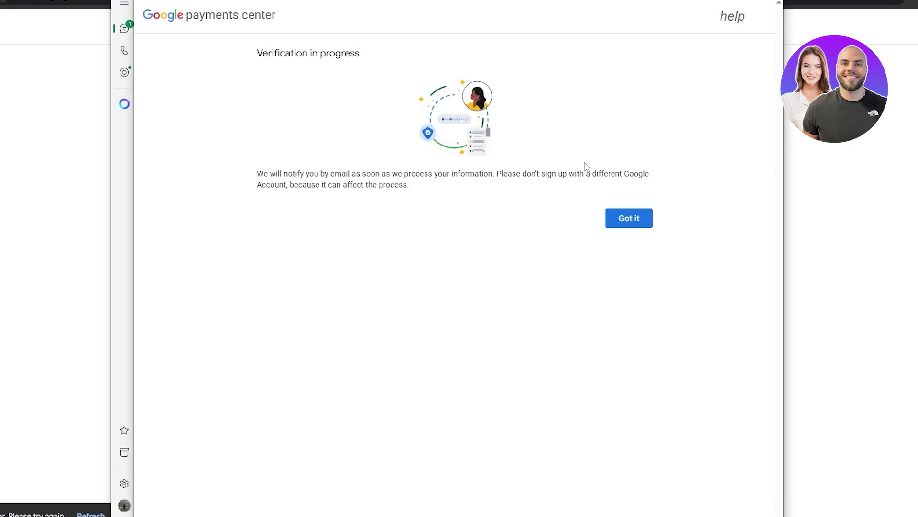
Acknowledge the Verification in progress notice and the different-Google-Accounts warning
left_click(623, 221)
left_click(625, 224)
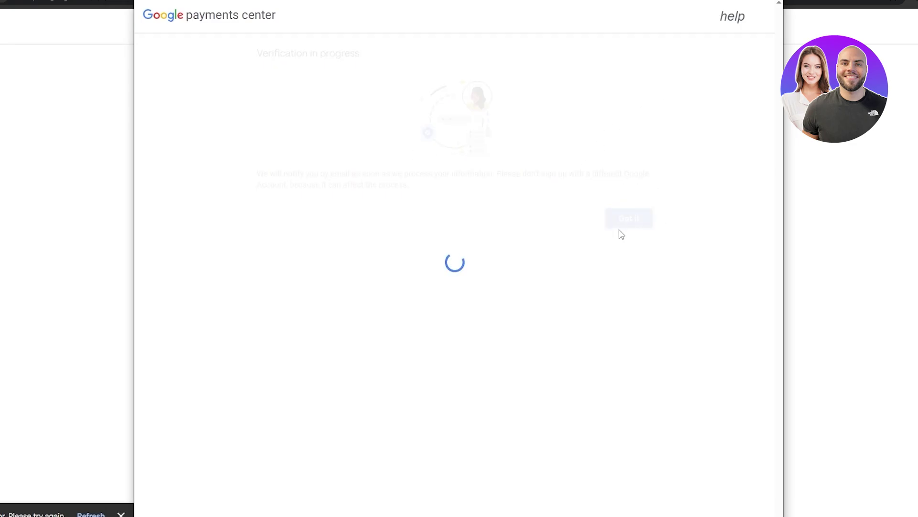
left_click_drag(508, 174, 648, 174)
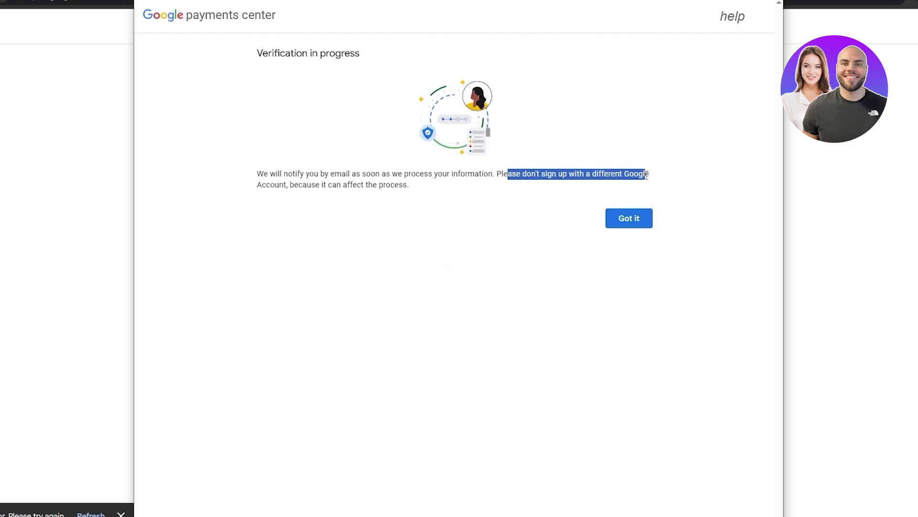
left_click_drag(270, 174, 304, 183)
left_click(655, 230)
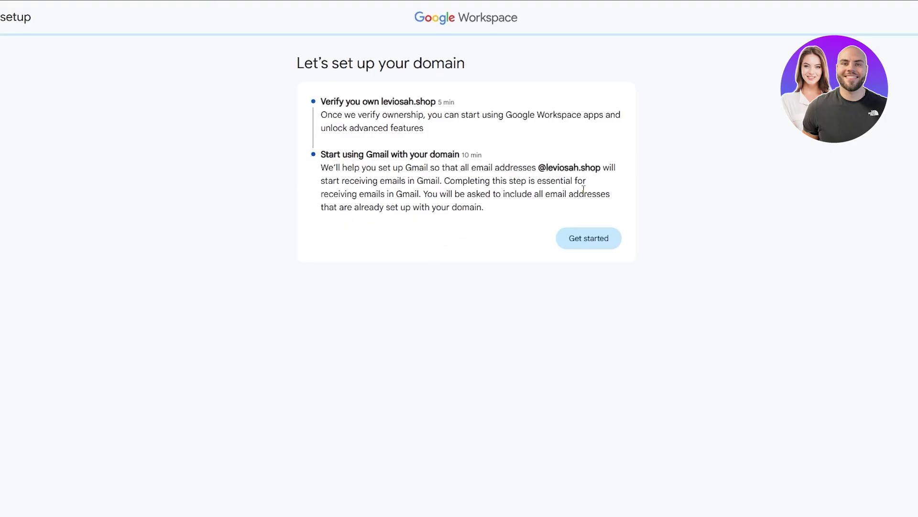
Begin verifying leviosah.shop, keep Hostinger as the domain host, and continue to the verification code
left_click(586, 240)
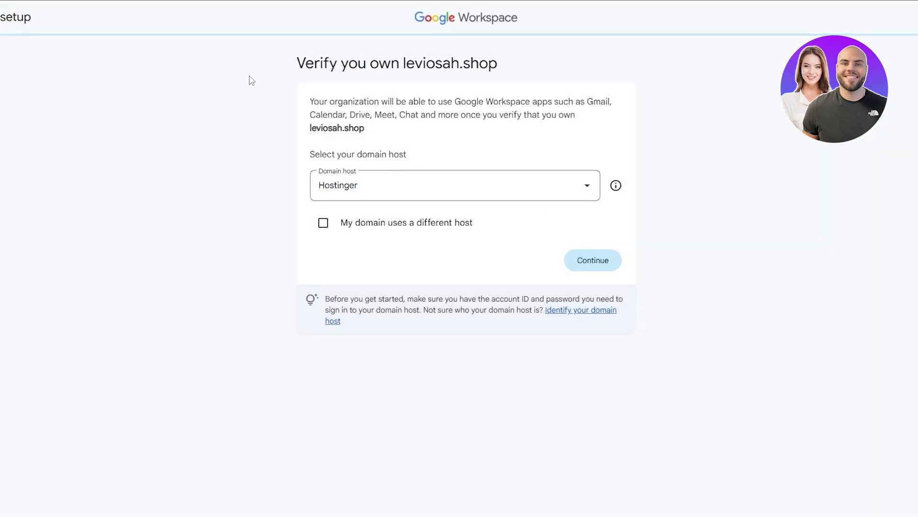
left_click_drag(303, 57, 496, 56)
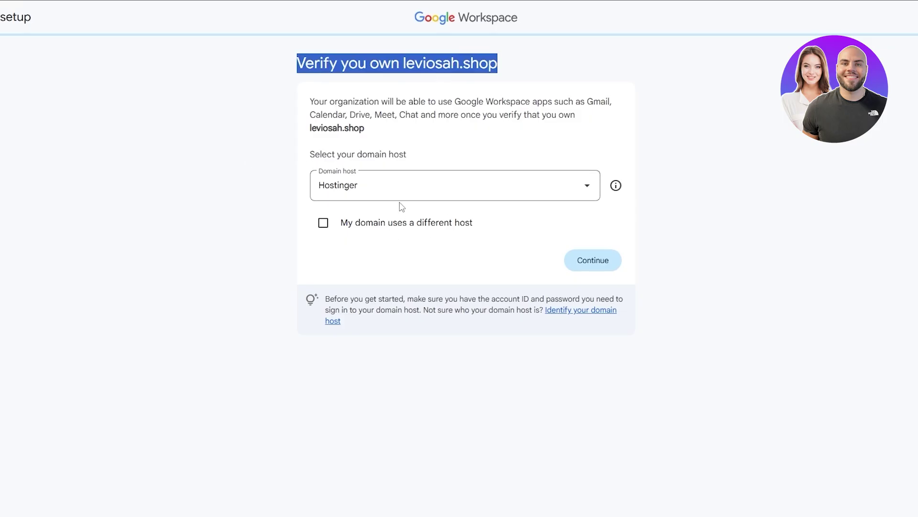
left_click(410, 191)
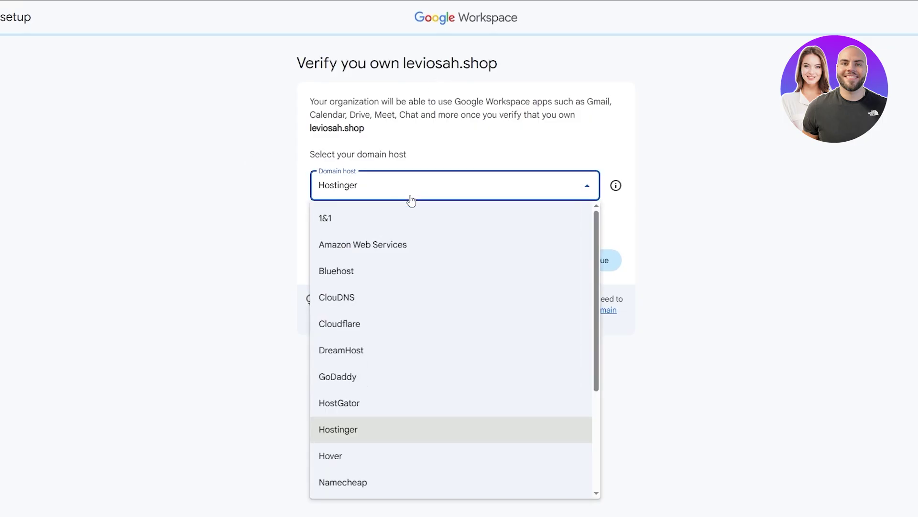
scroll(428, 376, "down", 1)
scroll(435, 368, "down", 2)
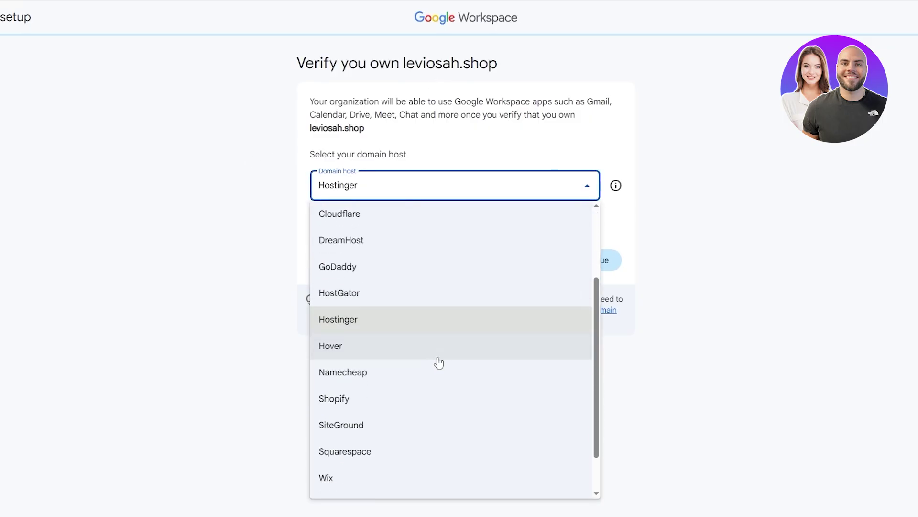
scroll(411, 416, "up", 3)
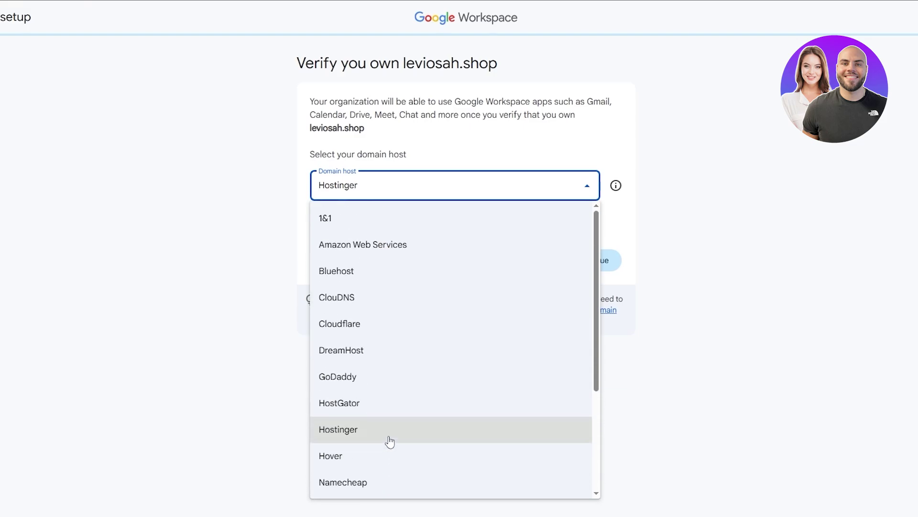
left_click(394, 421)
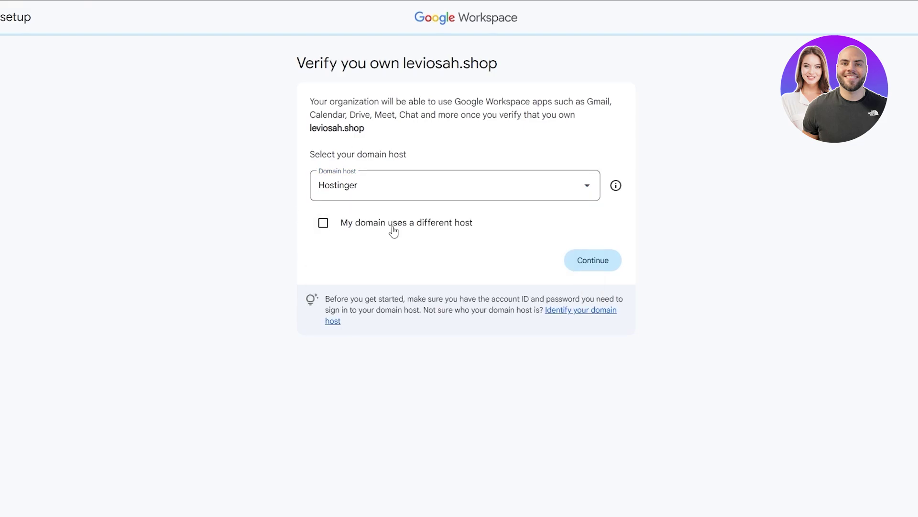
left_click(580, 264)
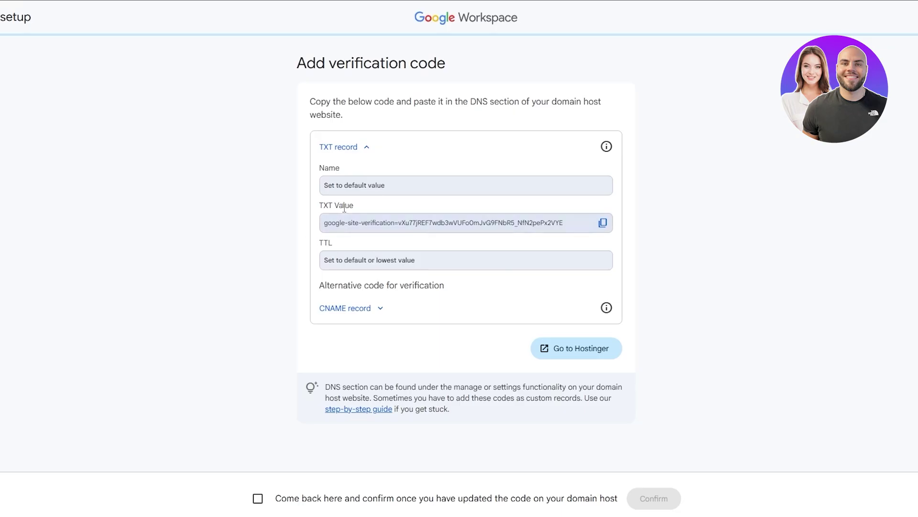
Add a TXT record at @ with Google's site-verification code and TTL 300 in Hostinger
left_click_drag(321, 205, 376, 211)
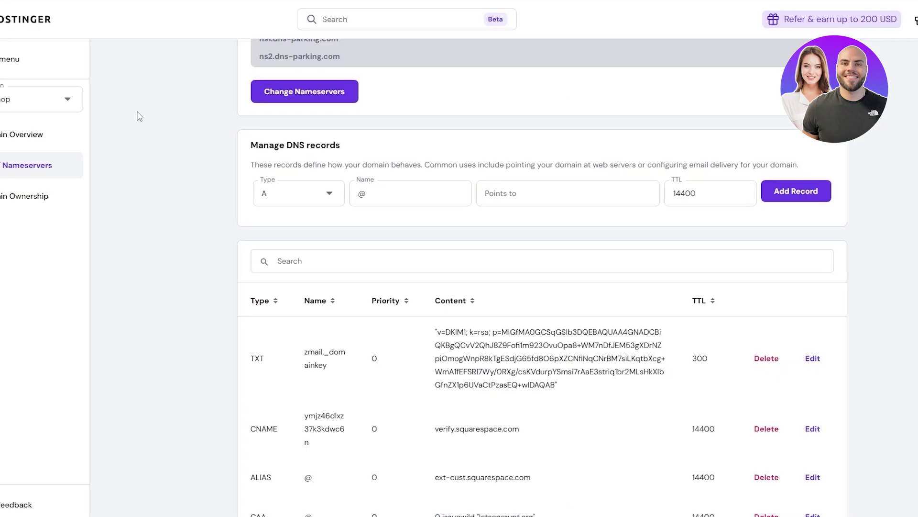
left_click(328, 200)
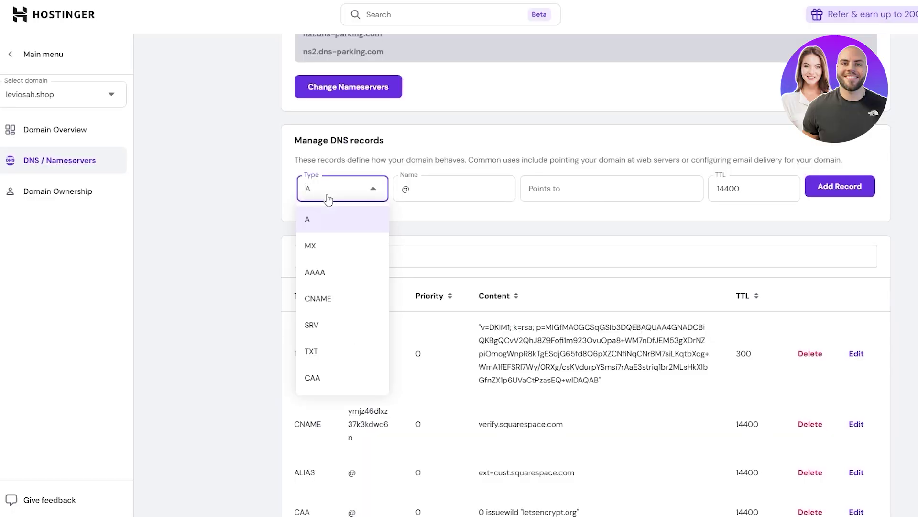
left_click(365, 362)
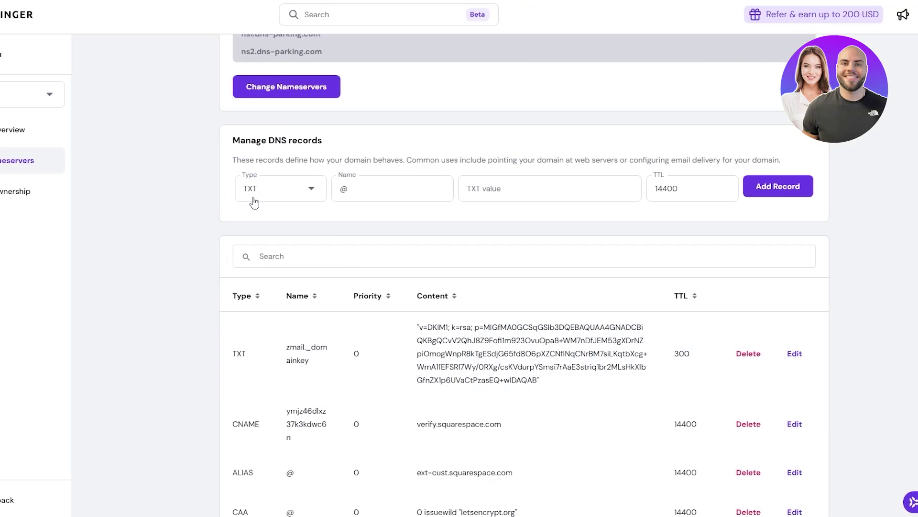
left_click(340, 196)
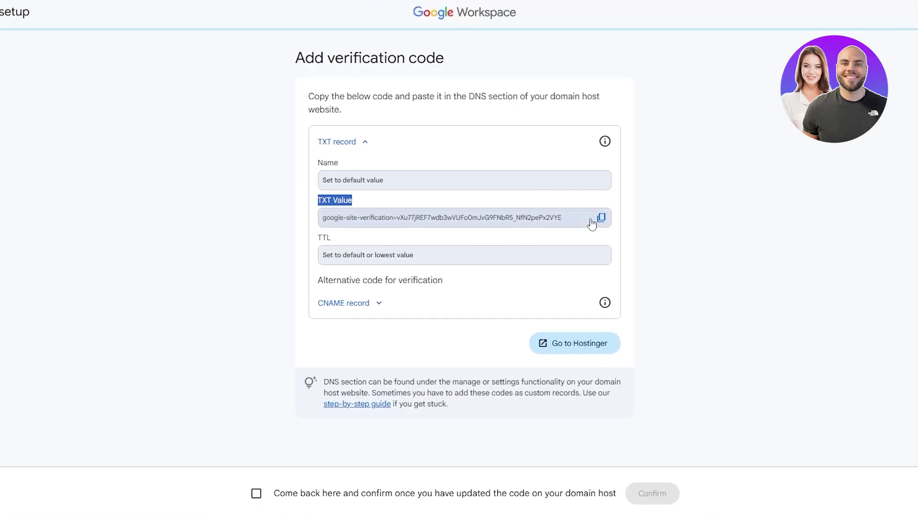
left_click(601, 217)
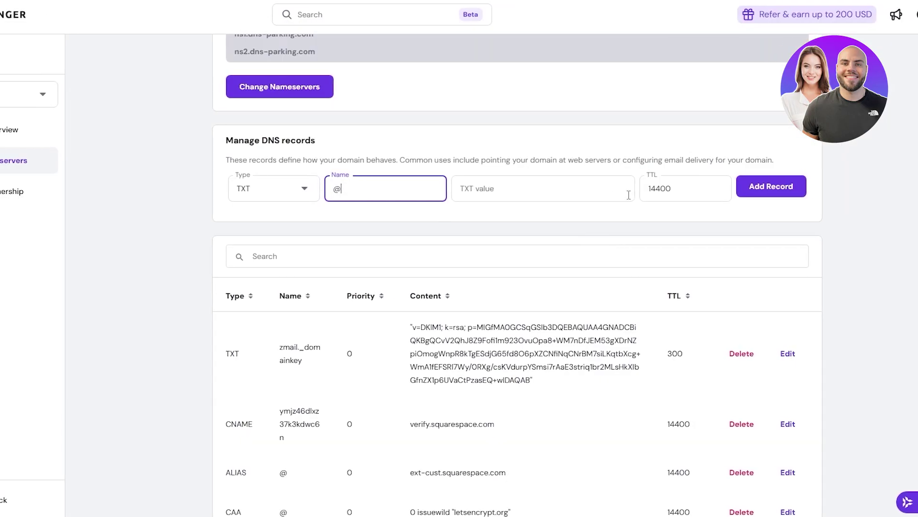
left_click(480, 197)
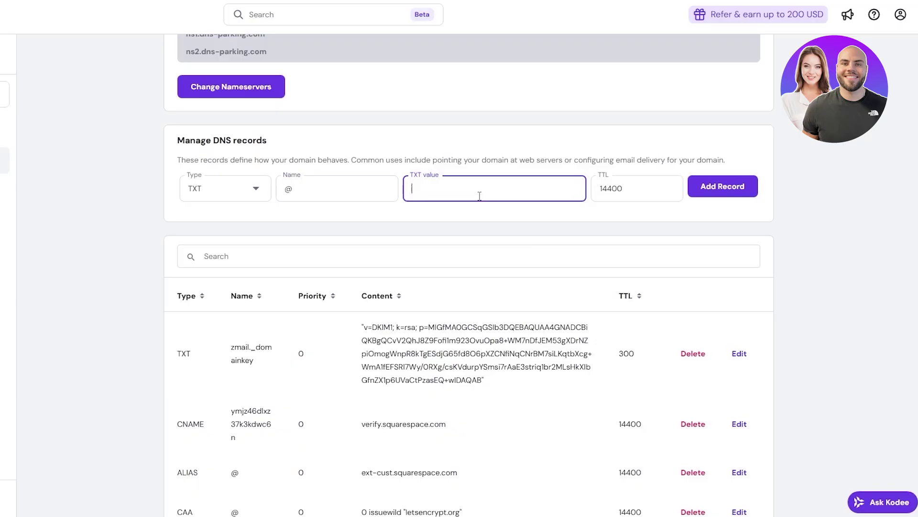
key("ctrl+v")
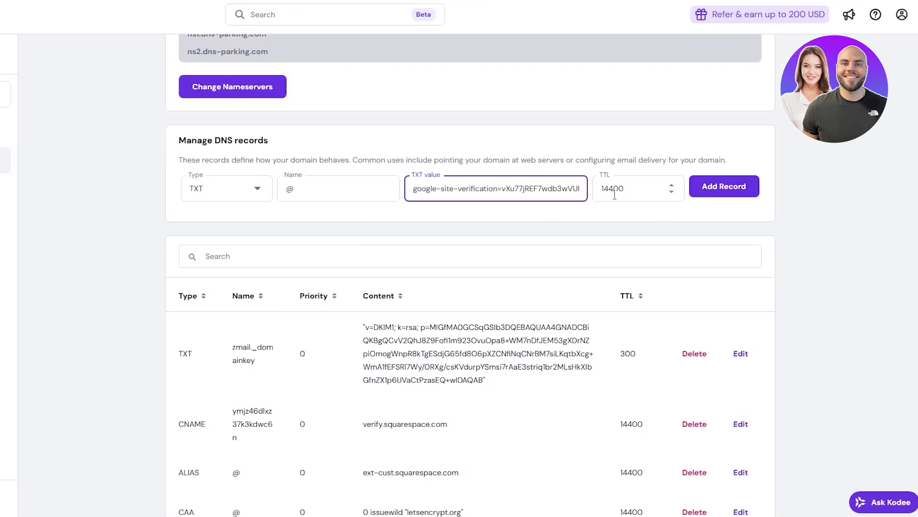
key("Tab")
type("3")
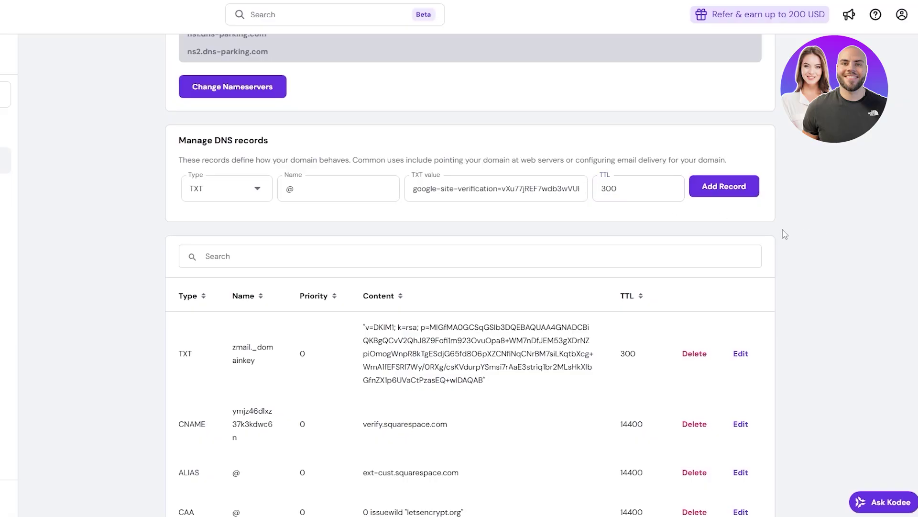
left_click(727, 188)
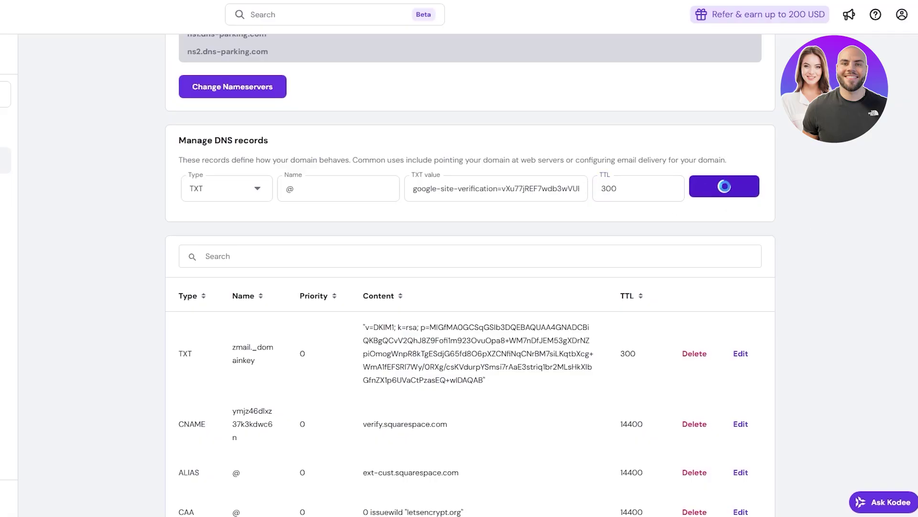
left_click_drag(691, 67, 784, 149)
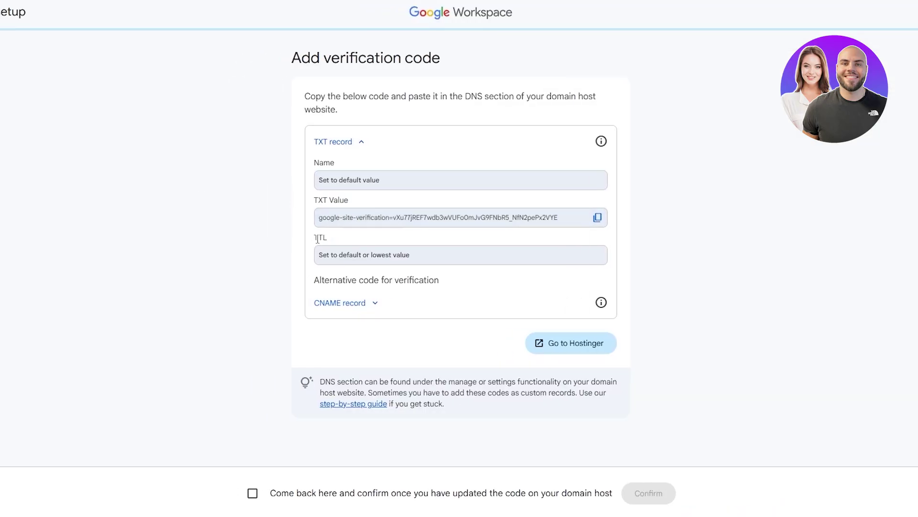
Expand the alternative CNAME verification record and copy its Name value
left_click_drag(317, 240, 339, 240)
left_click(373, 311)
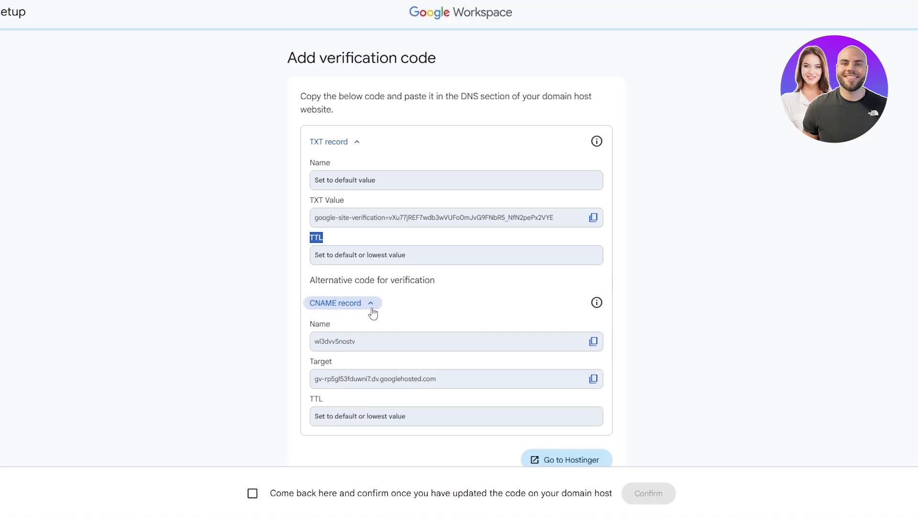
scroll(338, 287, "down", 2)
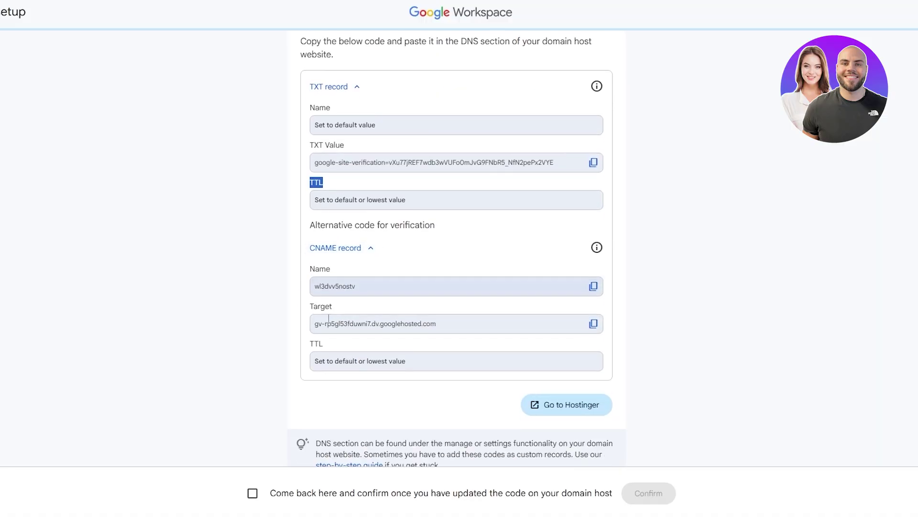
left_click_drag(312, 271, 334, 275)
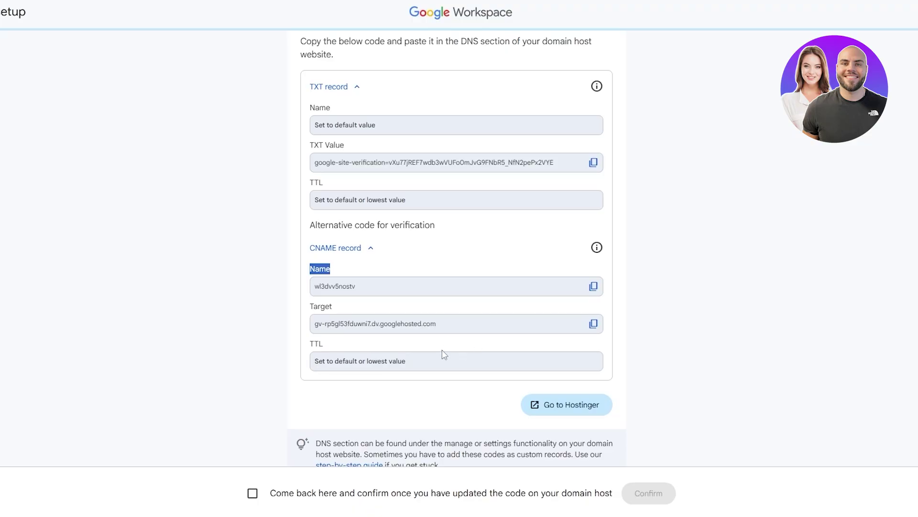
left_click(593, 289)
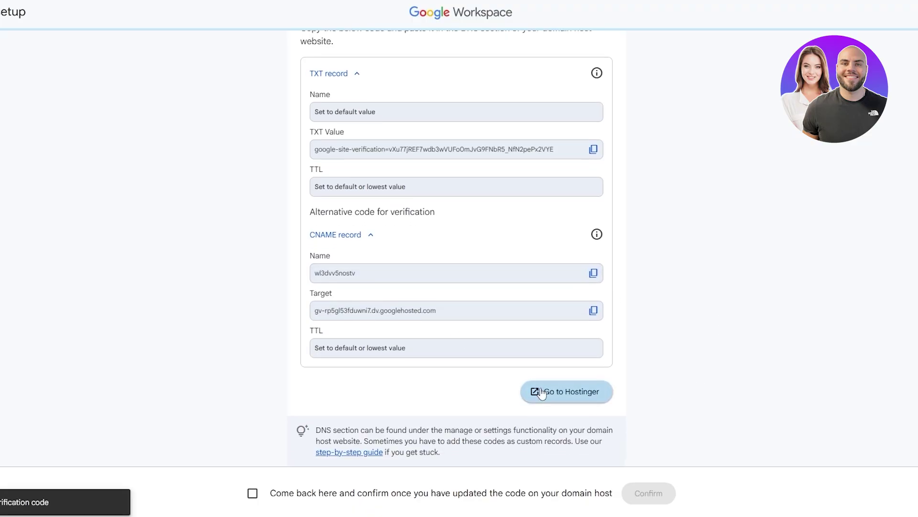
Add a CNAME record wl3dvv5nostv → gv-rp5gl53fduwni7.dv.googlehosted.com with TTL 300 in Hostinger DNS
left_click(558, 400)
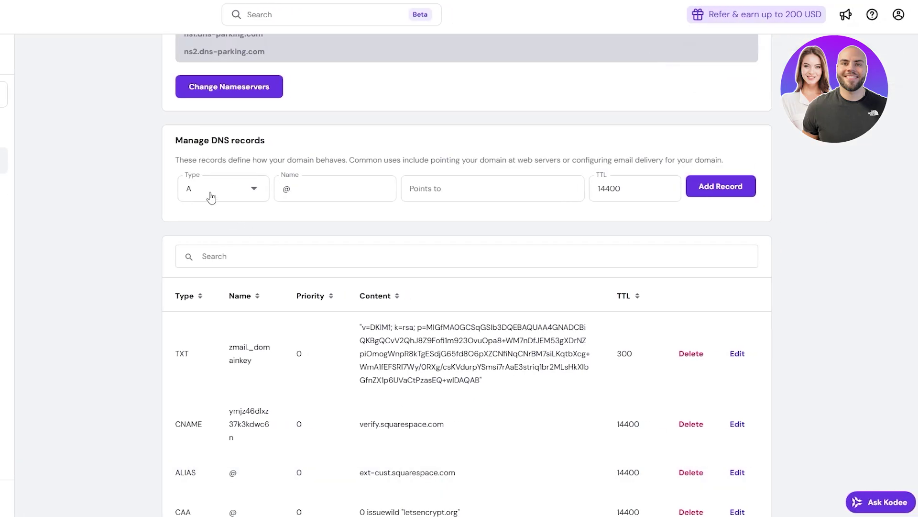
left_click(209, 195)
left_click(211, 321)
left_click(214, 301)
left_click(307, 188)
key("ctrl+v")
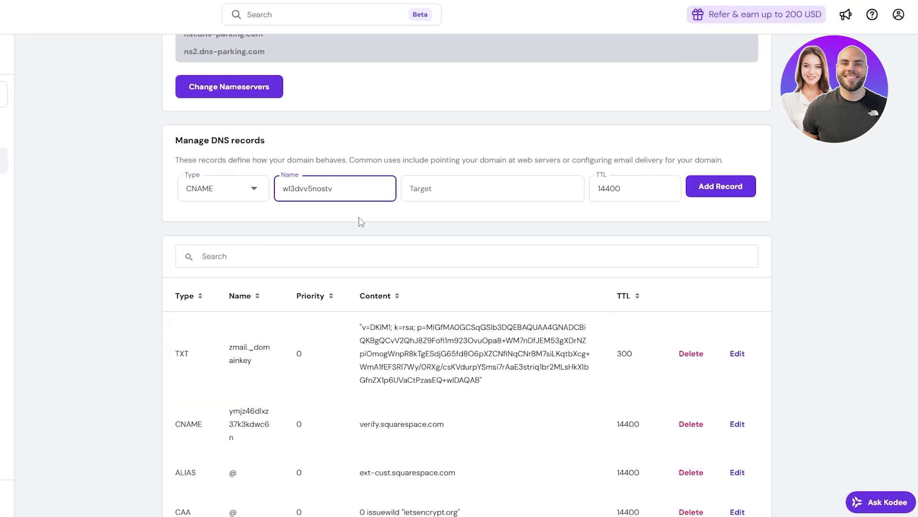
left_click(361, 221)
left_click(524, 190)
key("ctrl+v")
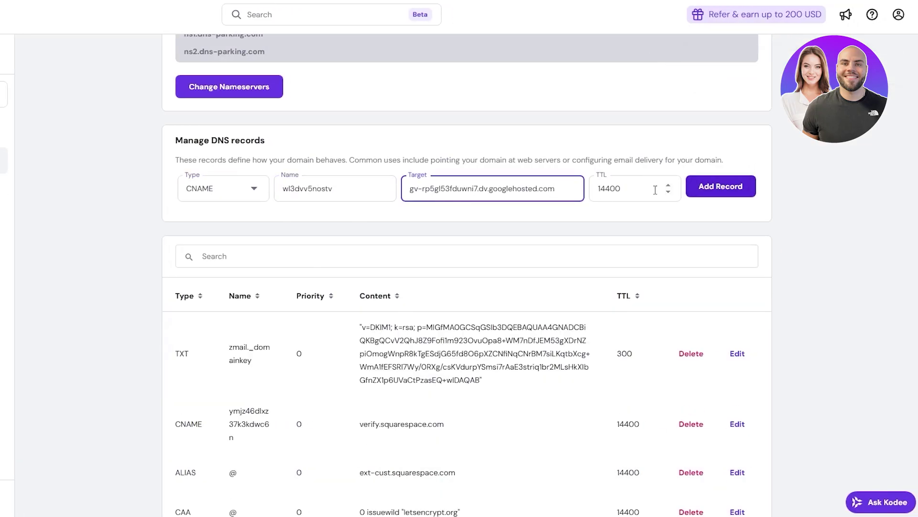
key("Tab")
type("300")
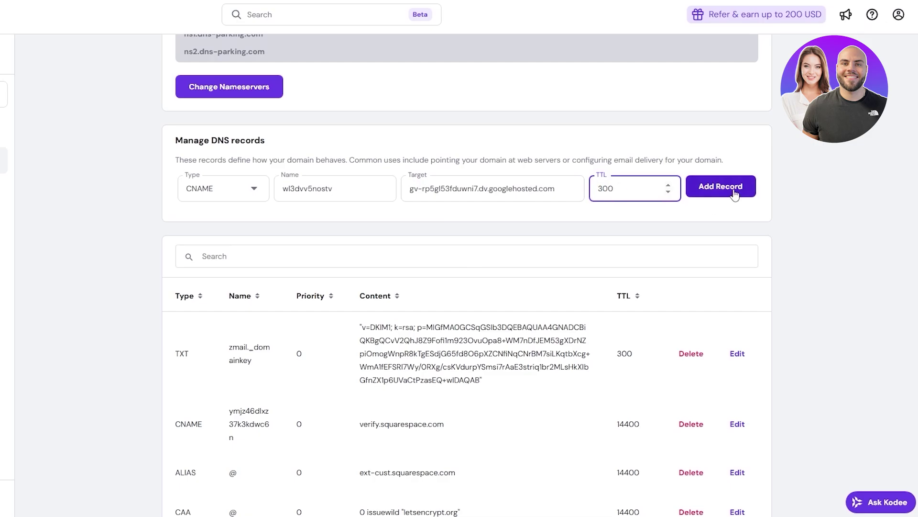
left_click(720, 187)
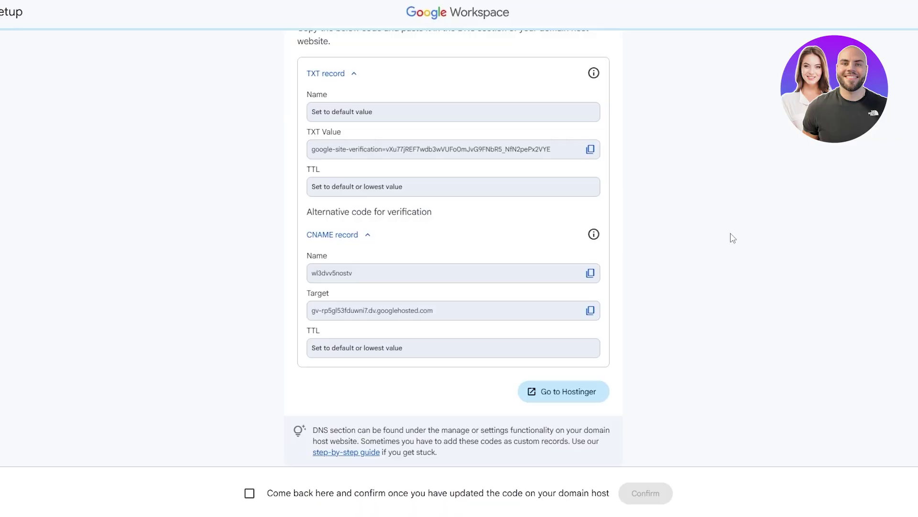
Confirm the verification code for leviosah.shop, then choose Activate Gmail on the verified page
left_click(256, 493)
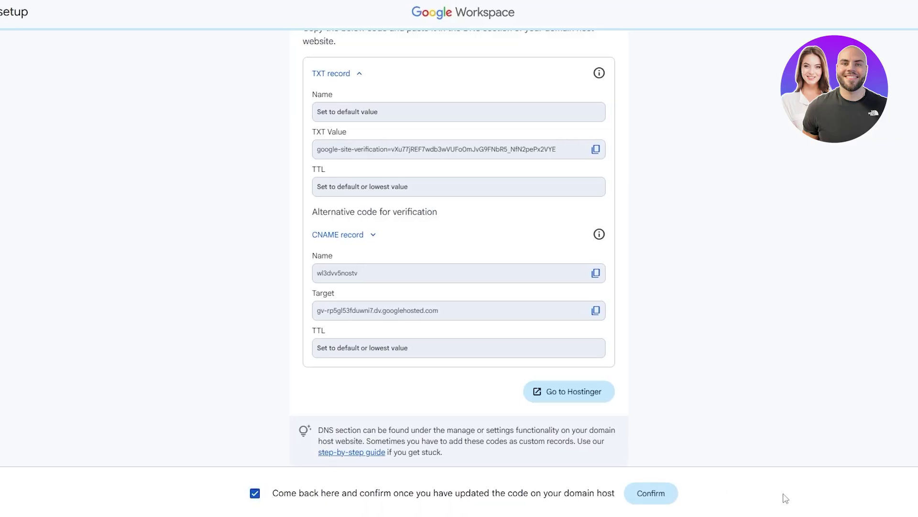
left_click(640, 499)
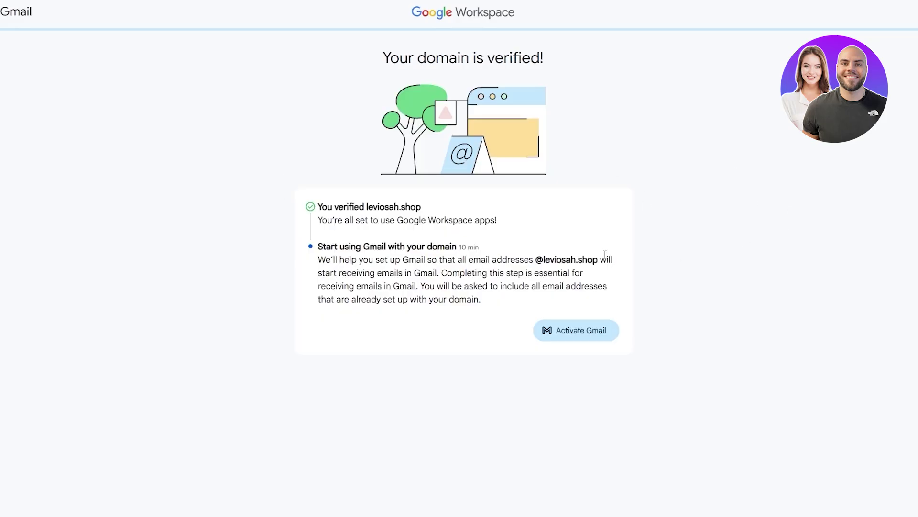
left_click_drag(382, 57, 575, 43)
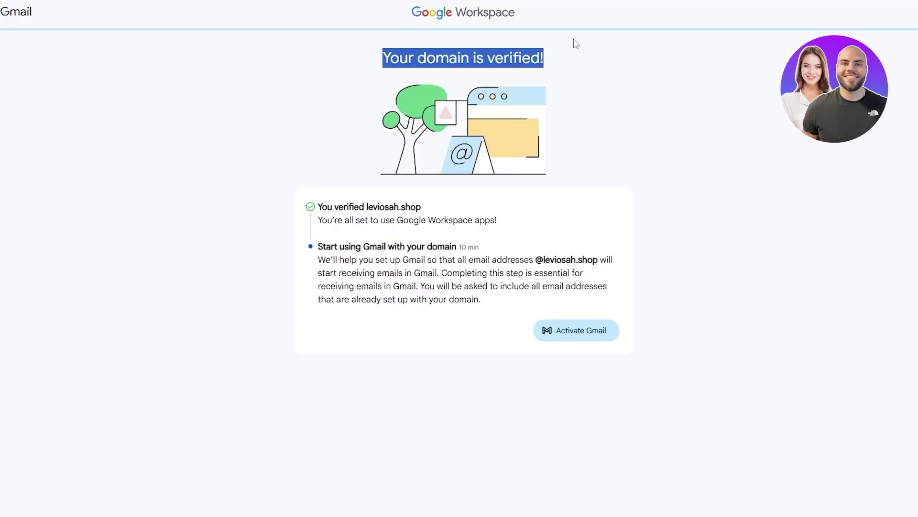
left_click_drag(319, 207, 422, 207)
left_click_drag(326, 247, 422, 261)
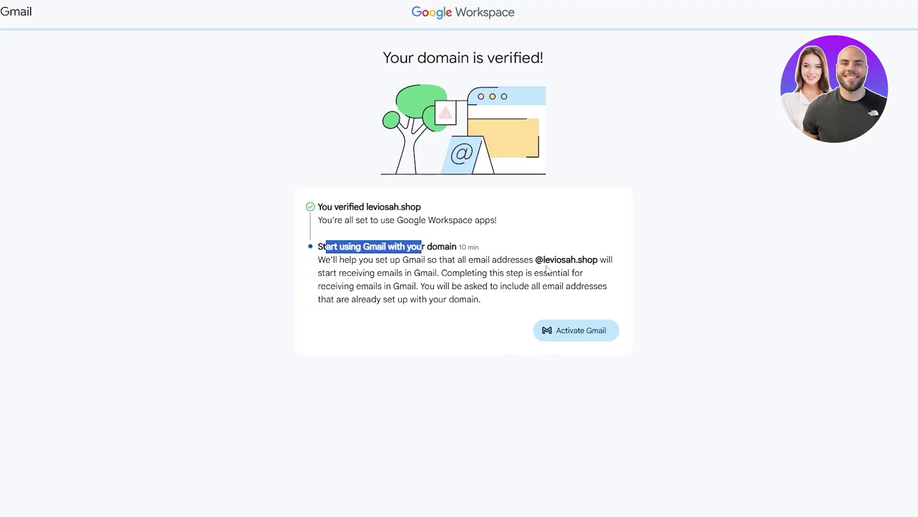
left_click(584, 336)
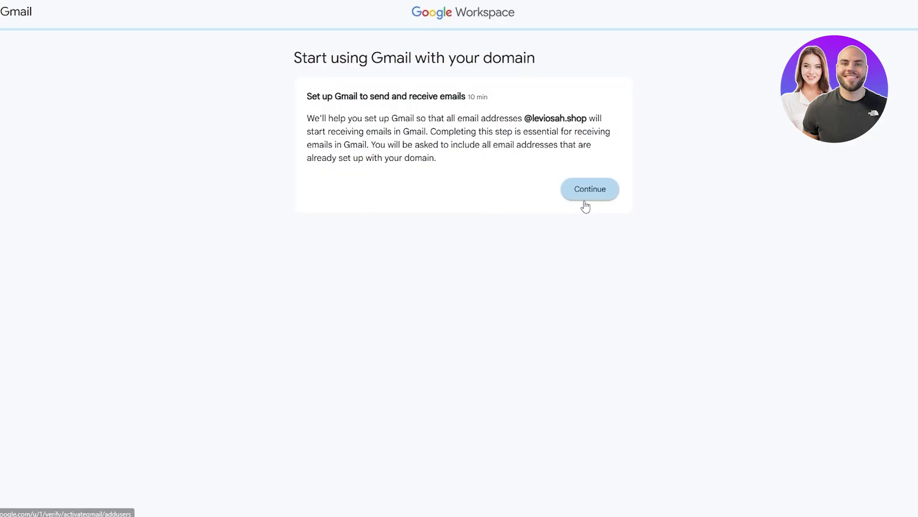
Proceed with Gmail activation for all users to reveal the MX record: priority 1, SMTP.GOOGLE.COM
left_click(569, 188)
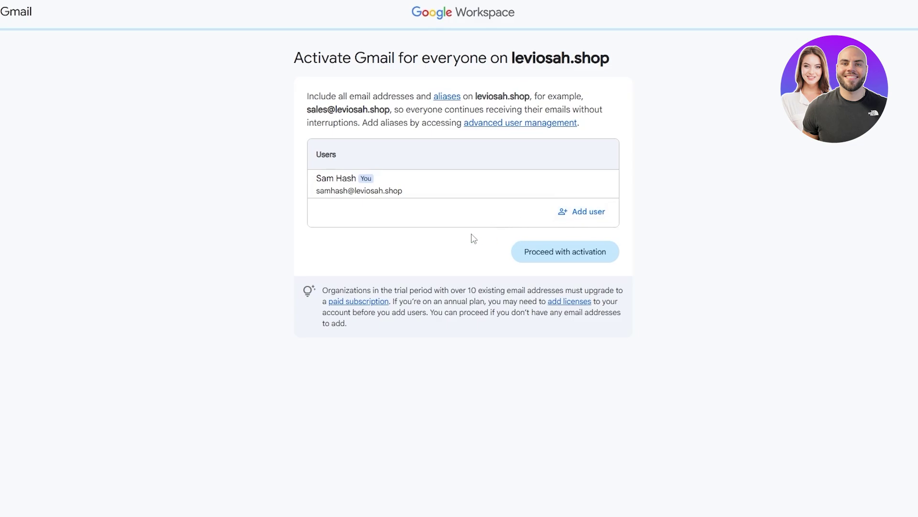
left_click(561, 253)
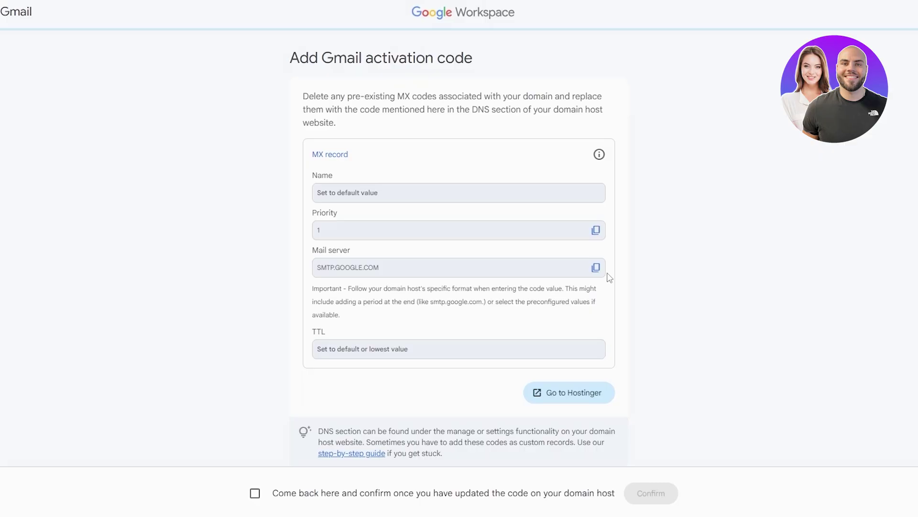
left_click_drag(312, 156, 370, 151)
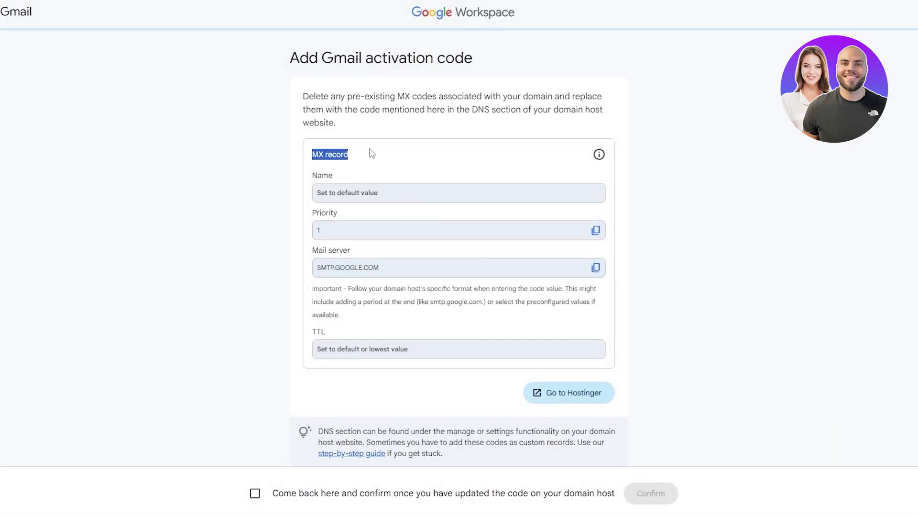
left_click(375, 164)
left_click_drag(318, 175, 339, 182)
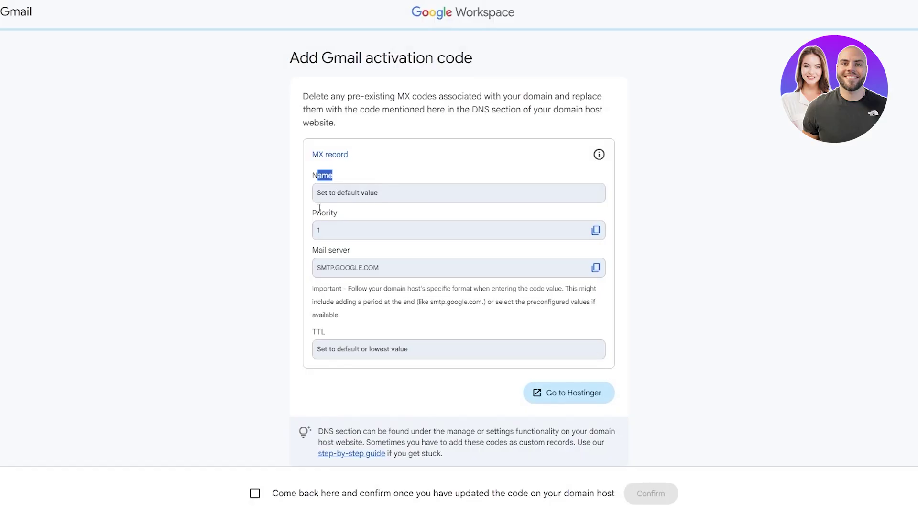
left_click(324, 250)
left_click_drag(347, 98, 578, 97)
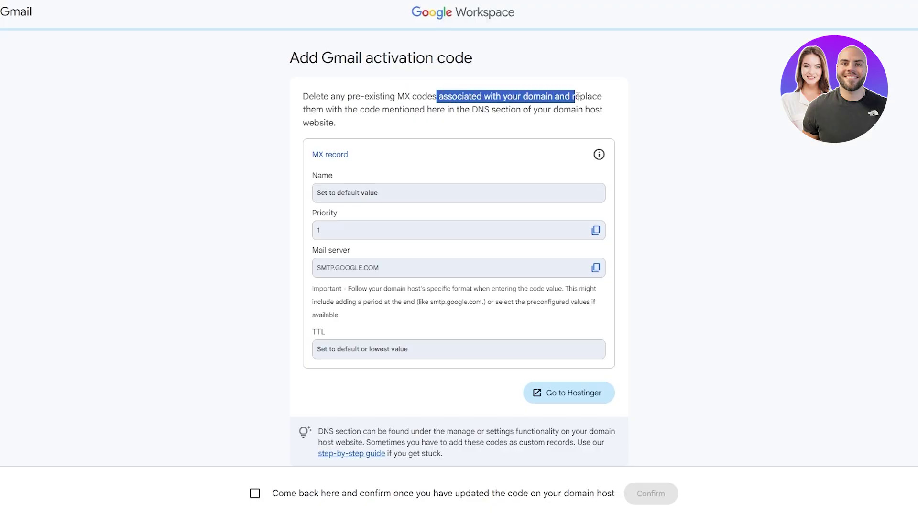
left_click(425, 102)
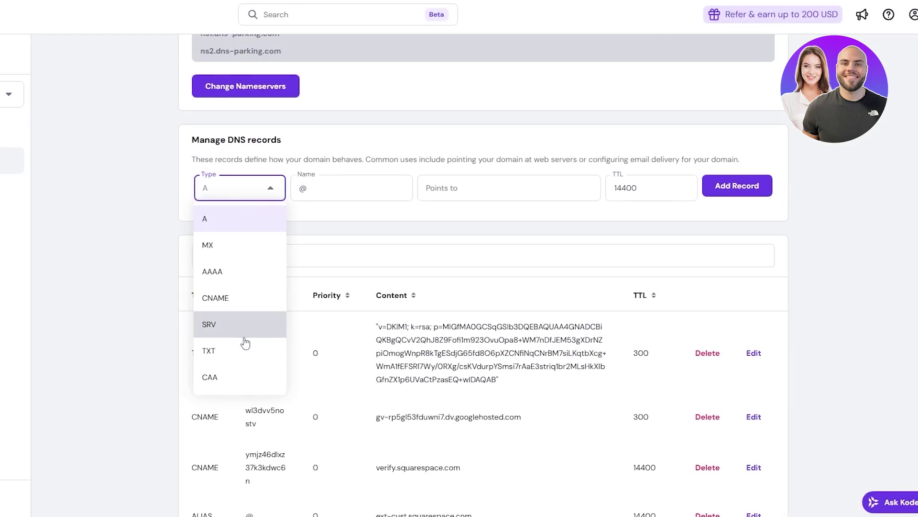
scroll(135, 317, "down", 2)
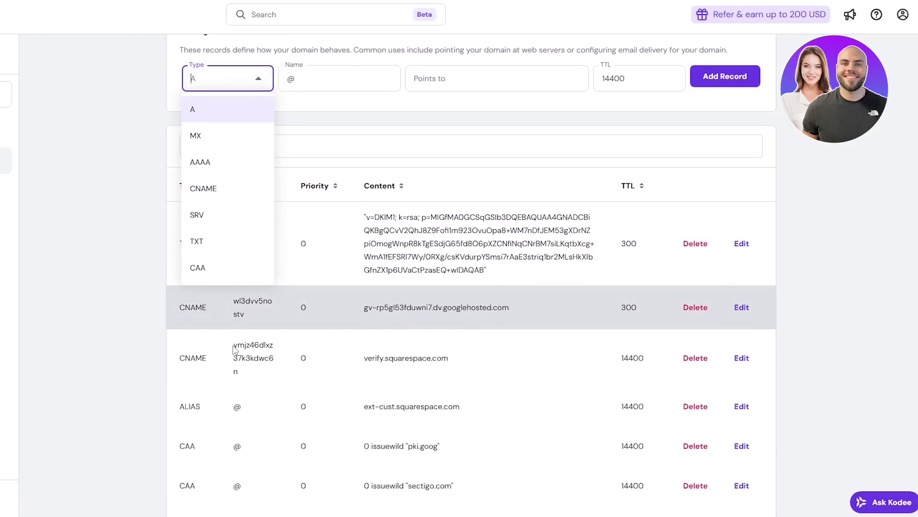
left_click(119, 290)
scroll(219, 297, "down", 15)
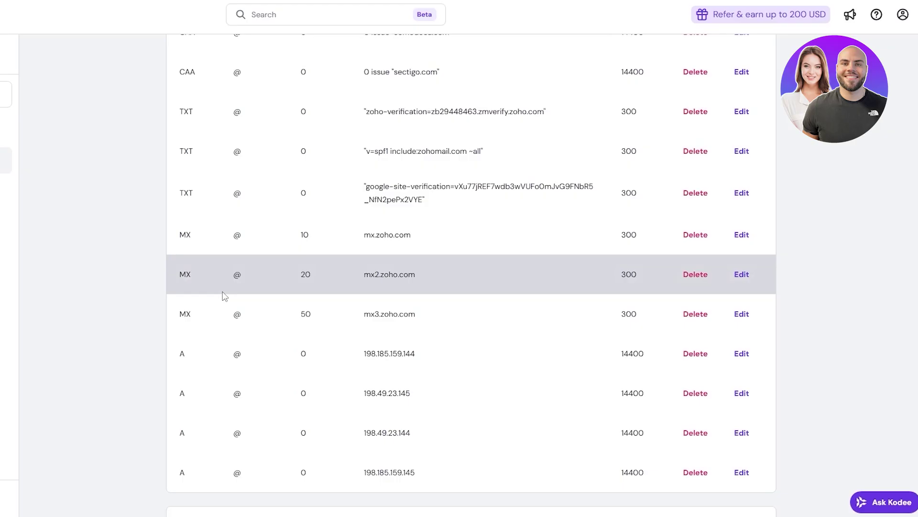
scroll(225, 296, "down", 3)
scroll(272, 342, "up", 1)
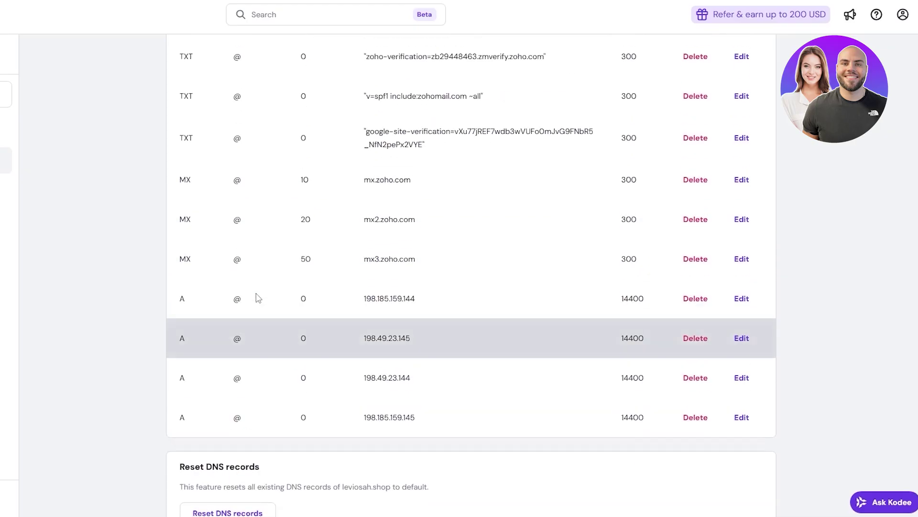
scroll(272, 240, "up", 10)
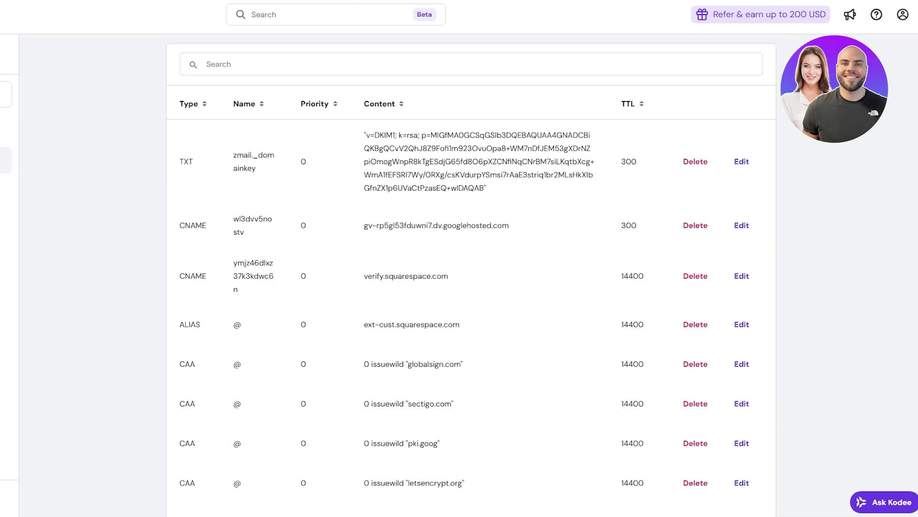
scroll(268, 417, "down", 10)
scroll(282, 410, "up", 2)
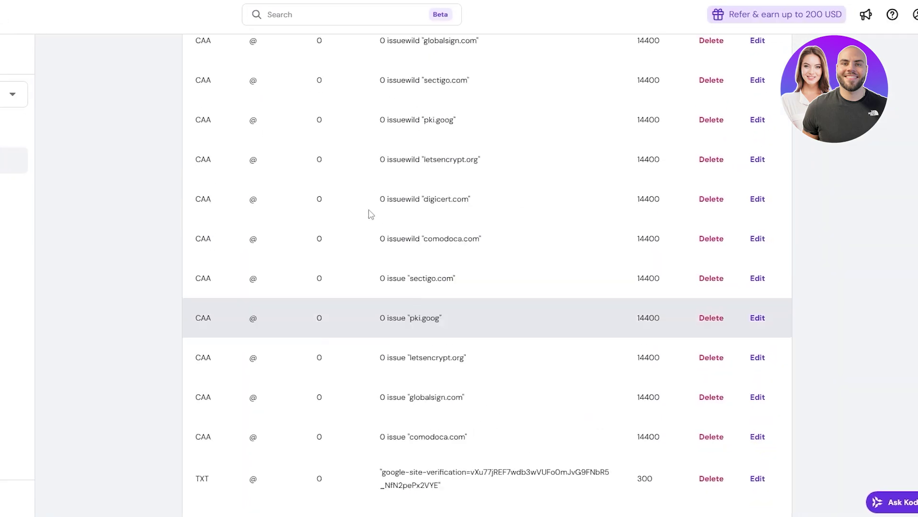
Create an MX record with priority 1, mail server SMTP.GOOGLE.COM and TTL 300 in Hostinger
scroll(369, 213, "up", 10)
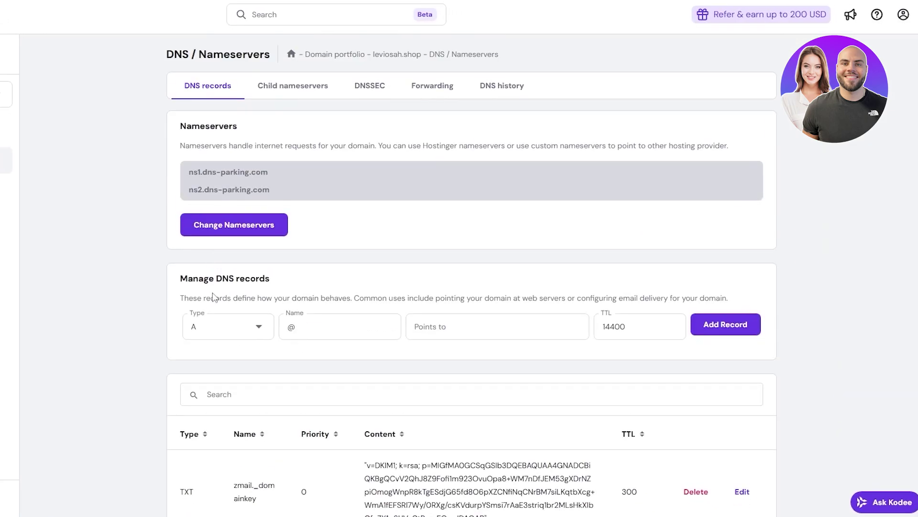
left_click(214, 334)
scroll(66, 293, "down", 3)
scroll(207, 299, "down", 2)
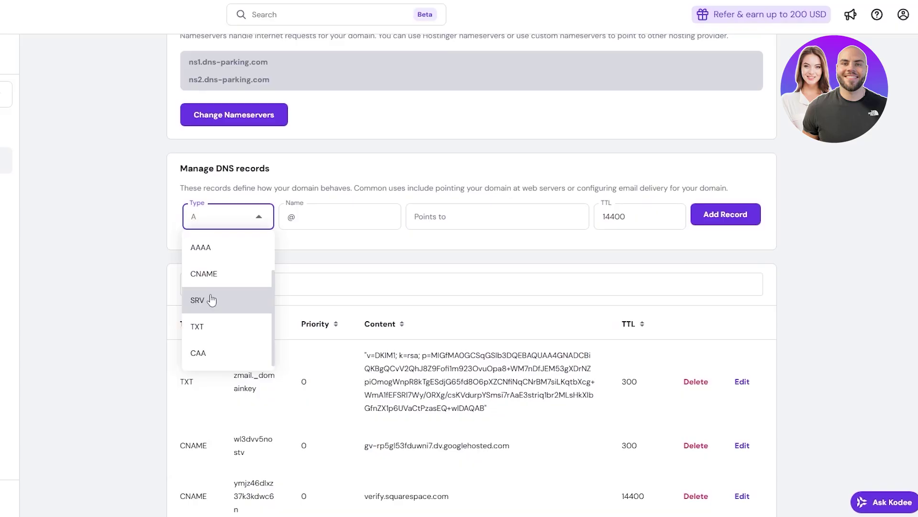
scroll(235, 284, "up", 2)
left_click(235, 277)
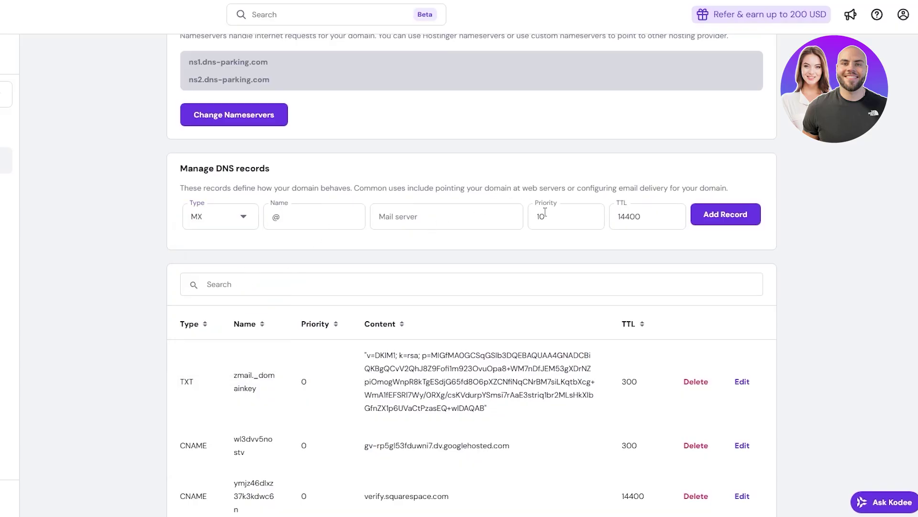
left_click_drag(545, 212, 528, 225)
type("1")
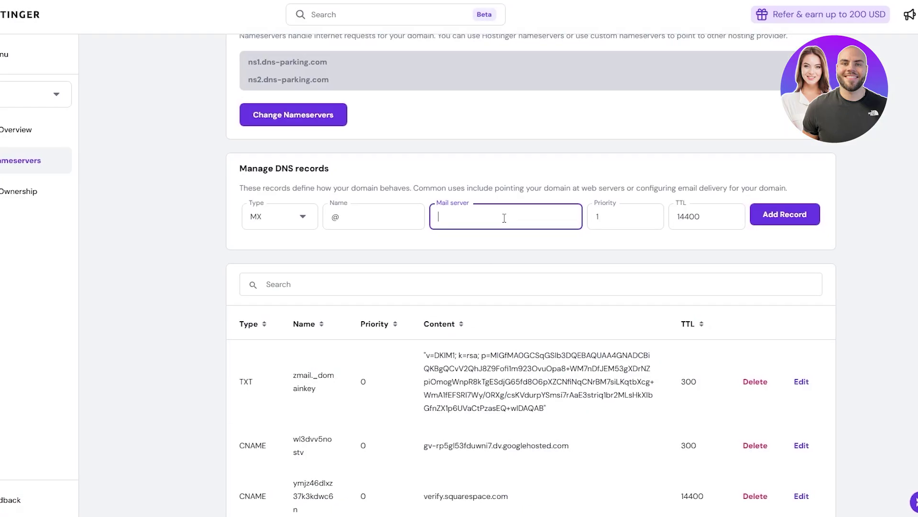
type("SMTP.GOOGLE.COM")
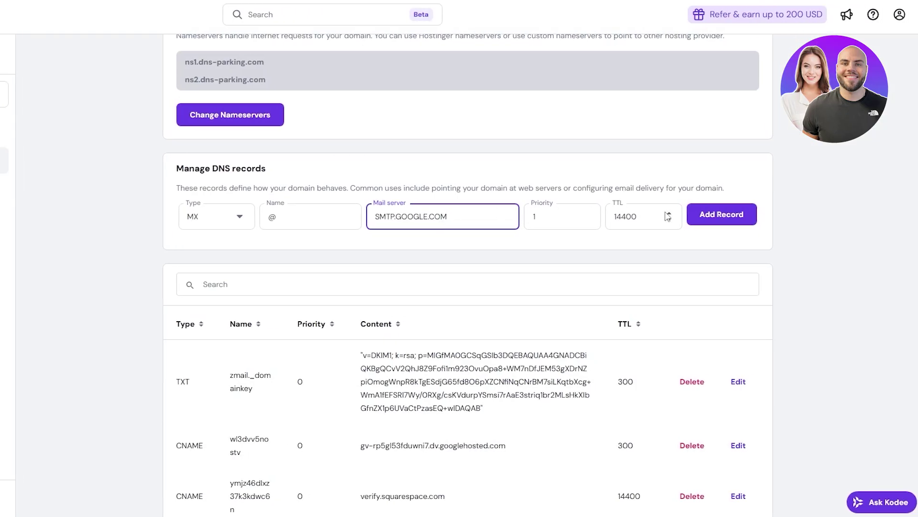
left_click_drag(668, 217, 590, 217)
type("300")
left_click(721, 213)
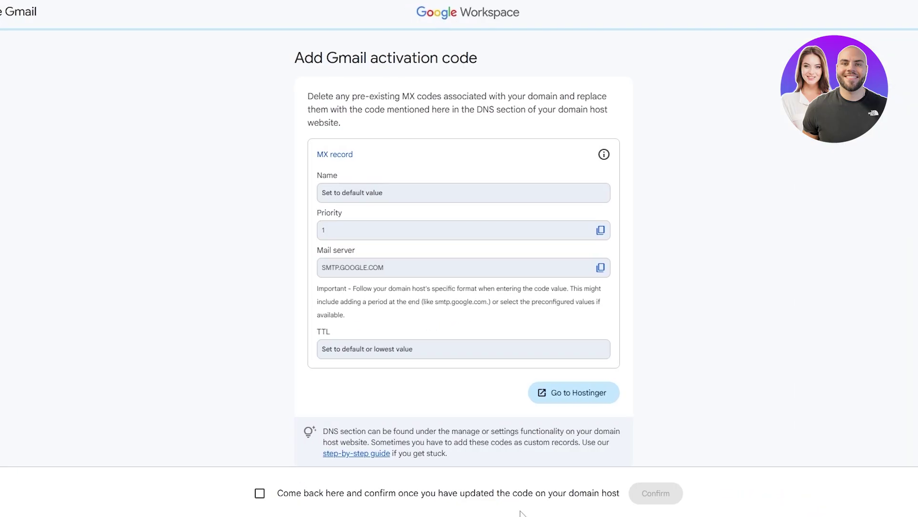
Confirm in Google Workspace that the Gmail MX activation record has been added
left_click(260, 492)
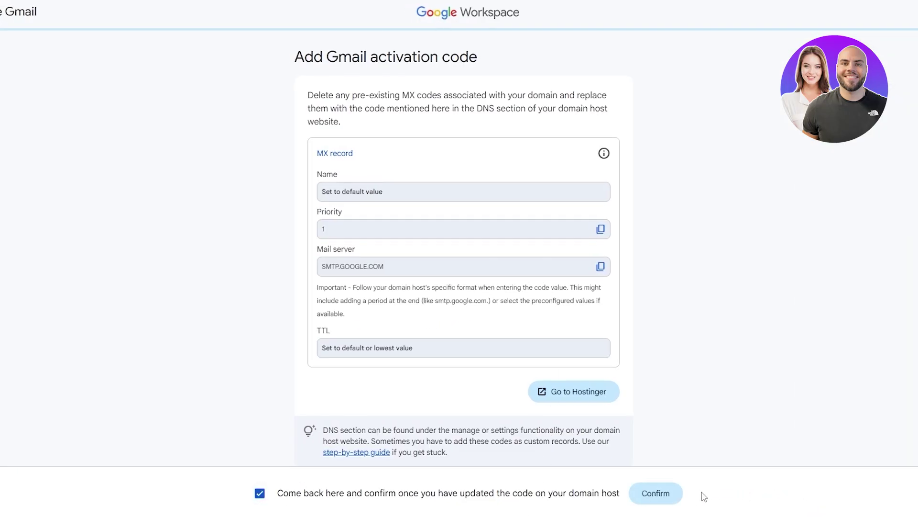
left_click(657, 494)
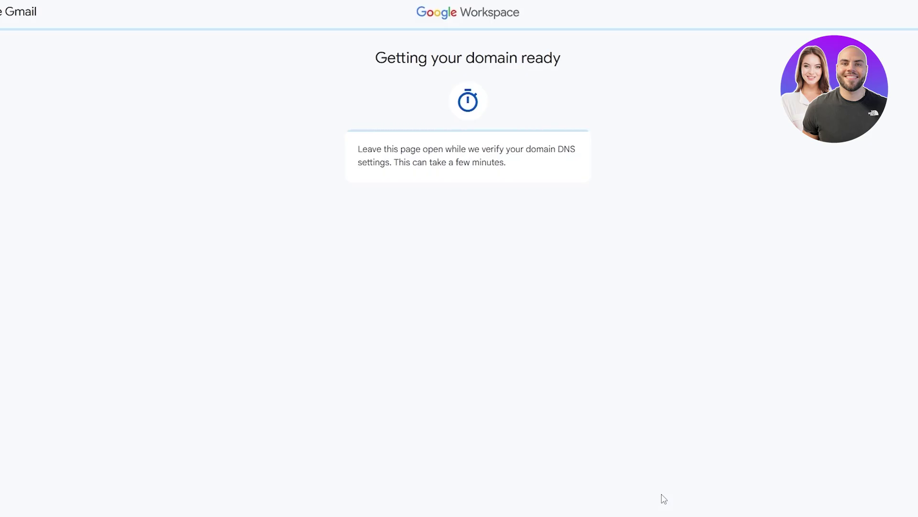
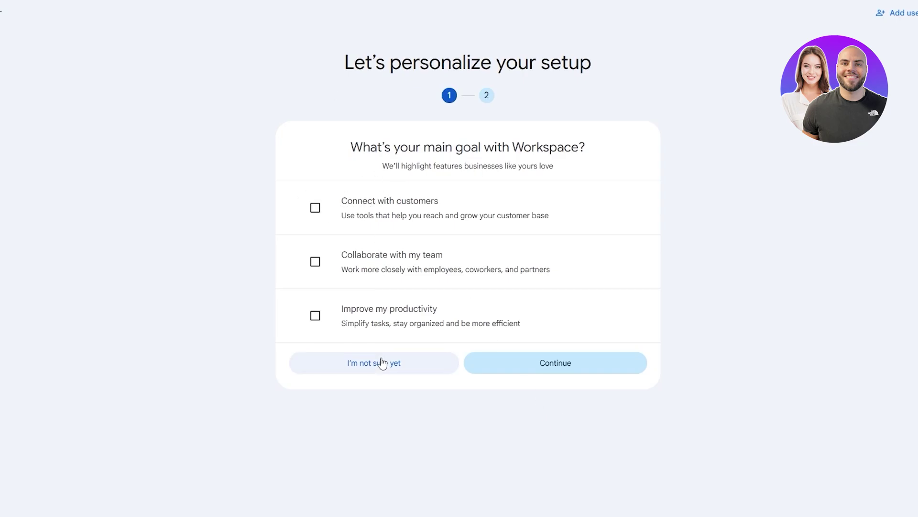
Pick 'Connect with customers' as the main goal and continue past the apps question to the checklist
left_click(420, 216)
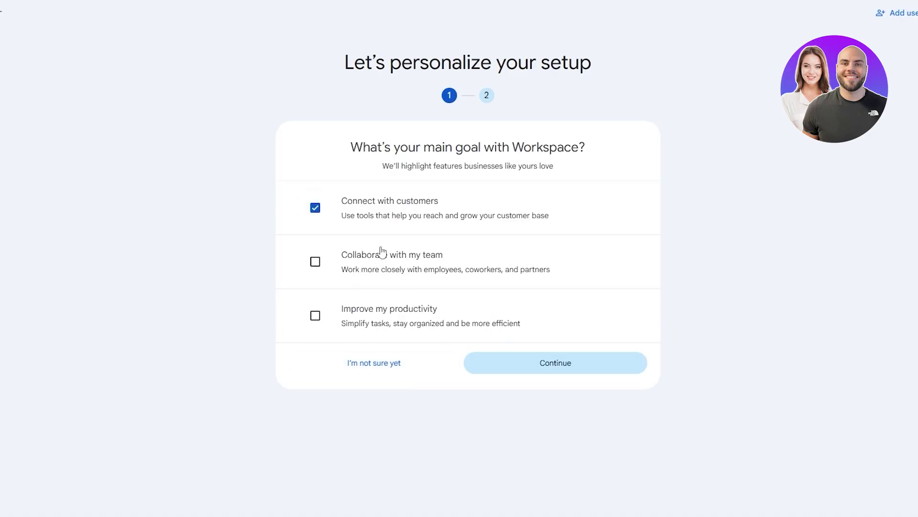
left_click(576, 371)
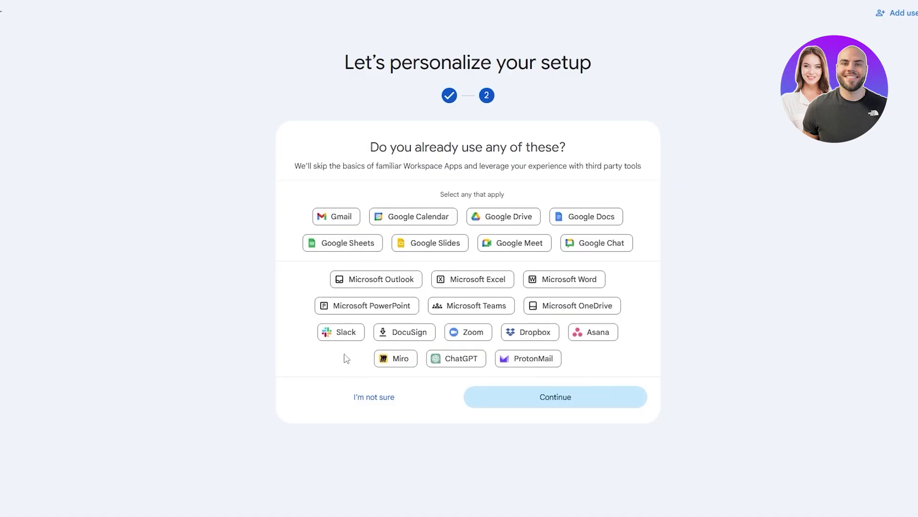
left_click(523, 408)
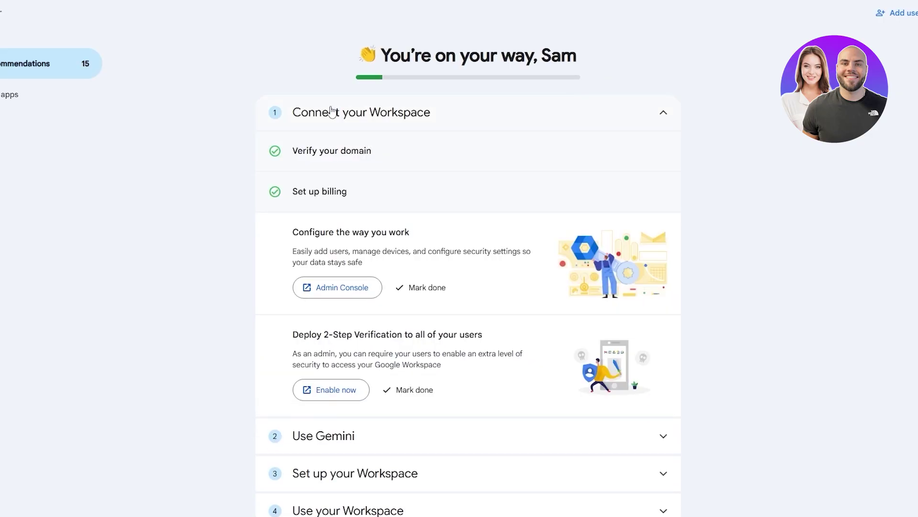
Open the Admin console in a new tab from the 'Configure the way you work' step
scroll(311, 112, "down", 1)
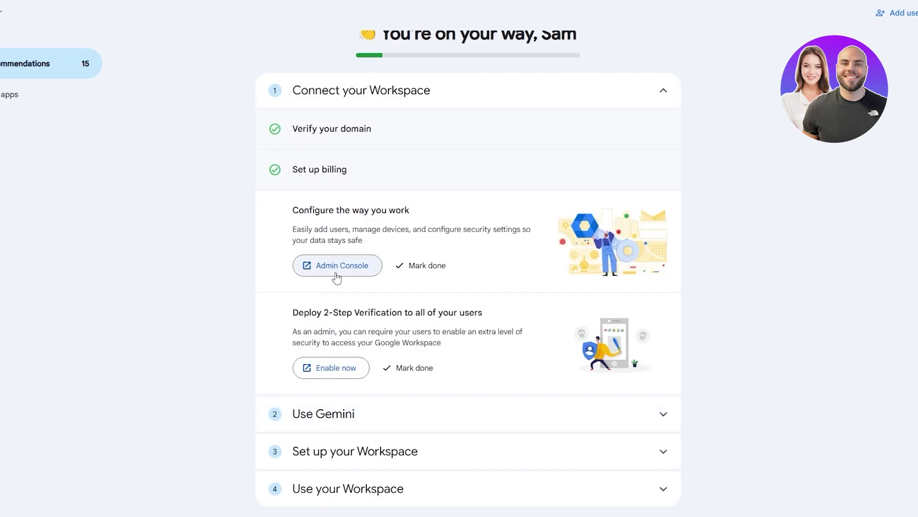
left_click_drag(293, 210, 370, 220)
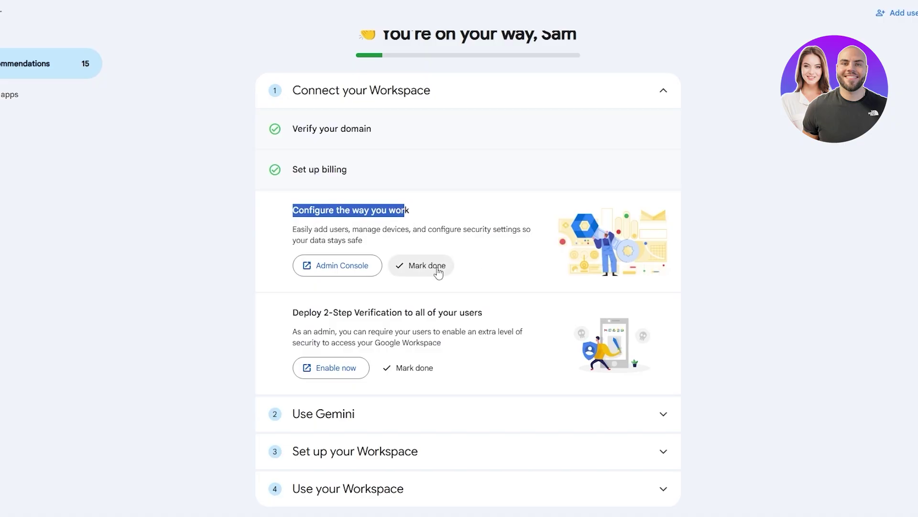
left_click(372, 269)
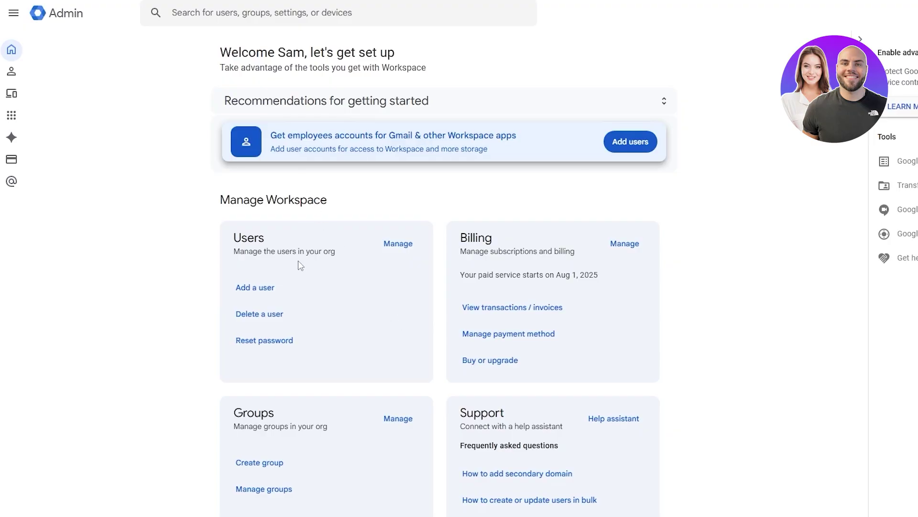
Mark 'Configure the way you work' as done on the setup checklist
scroll(314, 306, "down", 2)
scroll(277, 364, "up", 2)
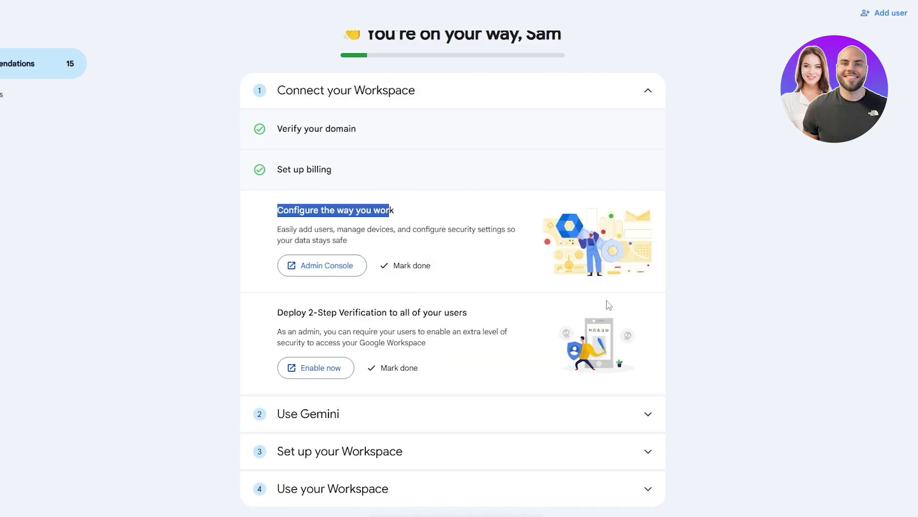
left_click(412, 265)
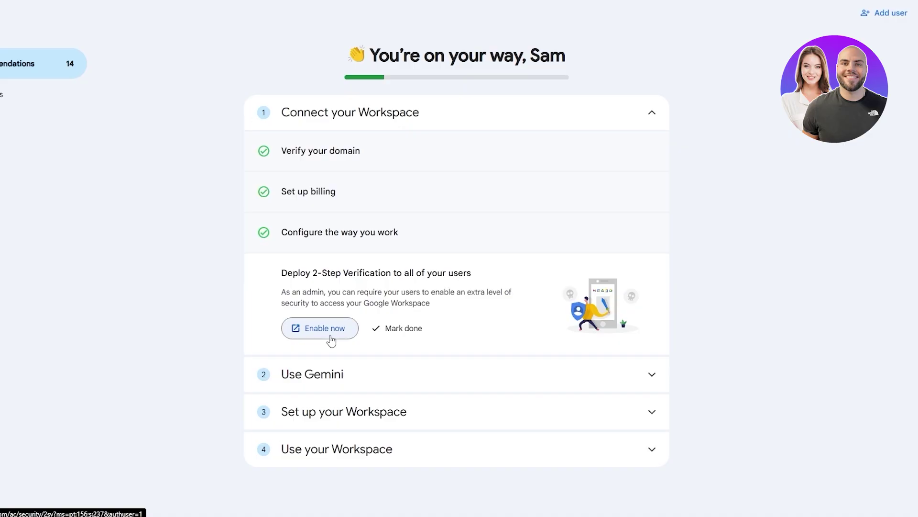
Mark Deploy 2-Step Verification done, then launch the Gemini app from the Use Gemini step
left_click(392, 329)
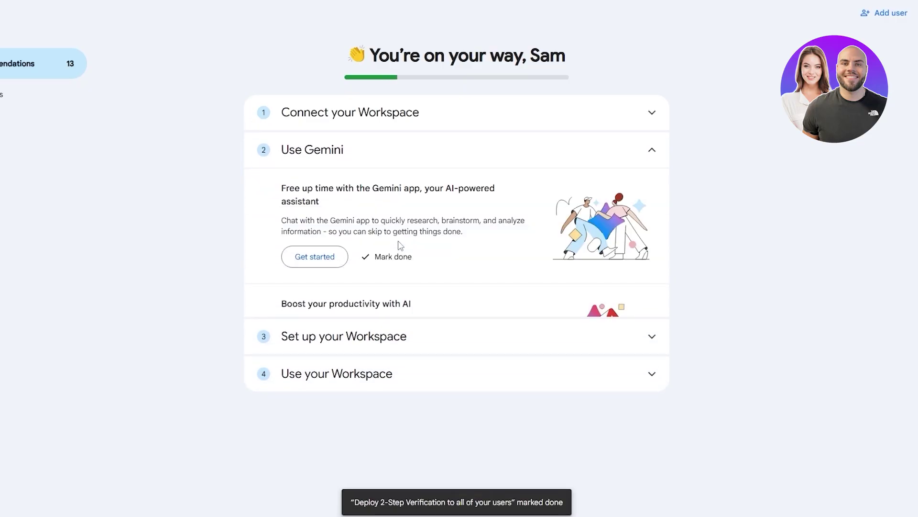
left_click_drag(283, 185, 436, 187)
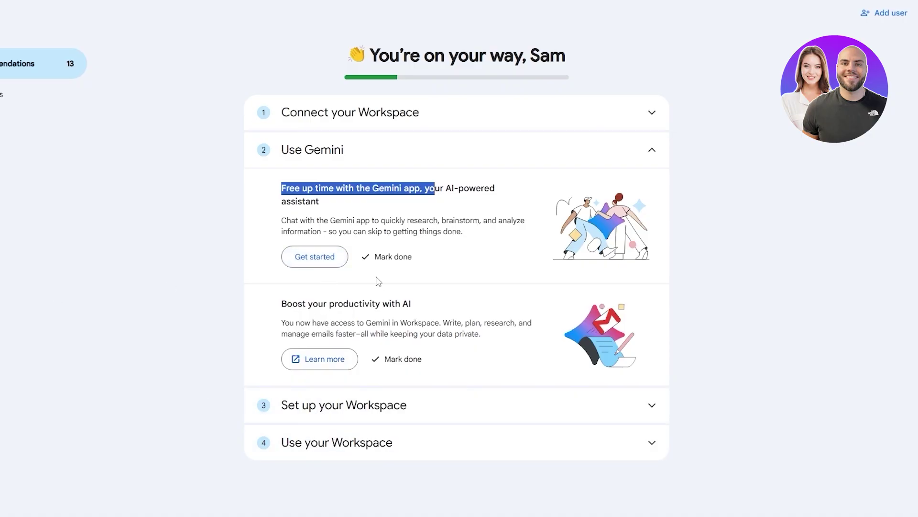
left_click(315, 257)
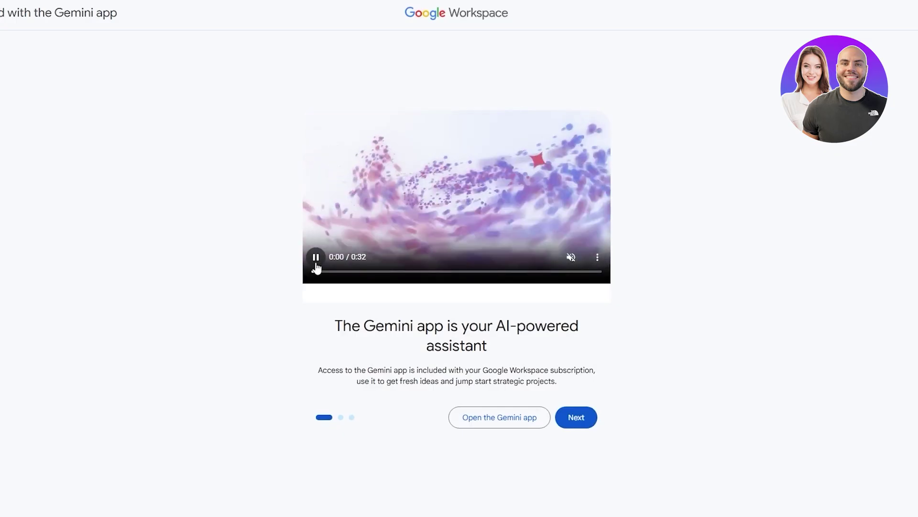
left_click(523, 423)
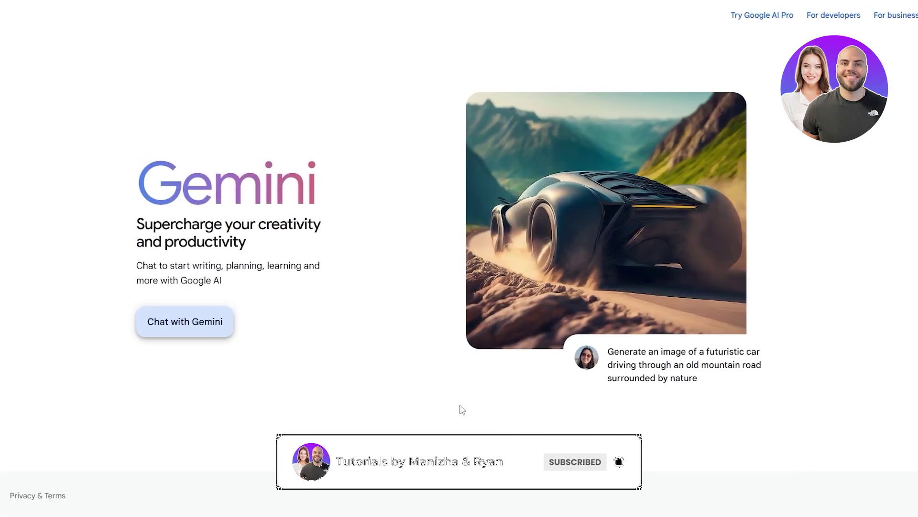
Accept Gemini's welcome terms after reviewing the saved activity details
left_click(228, 320)
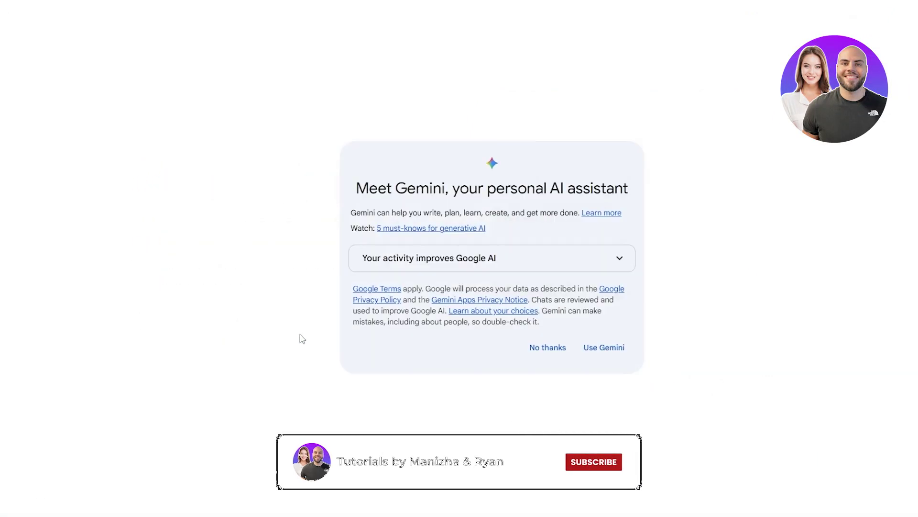
left_click(358, 255)
left_click(567, 462)
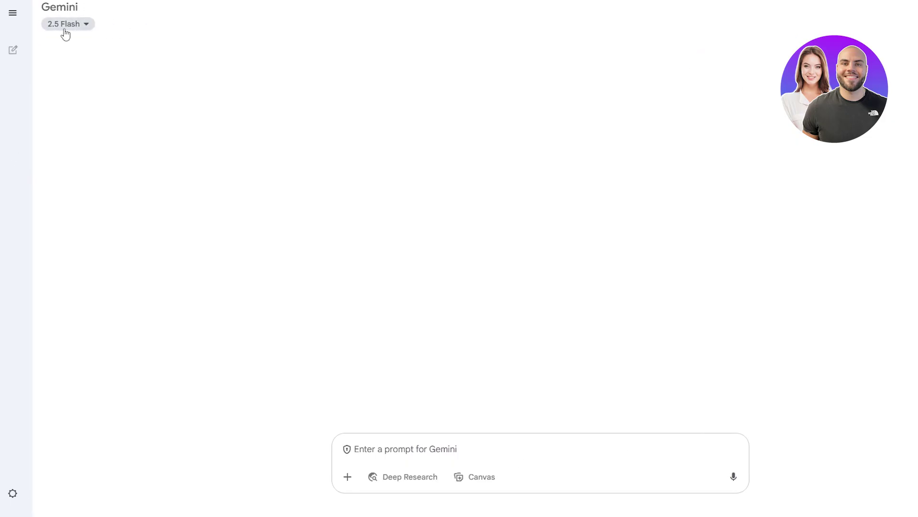
Switch the Gemini chat model to 2.5 Pro
left_click(64, 27)
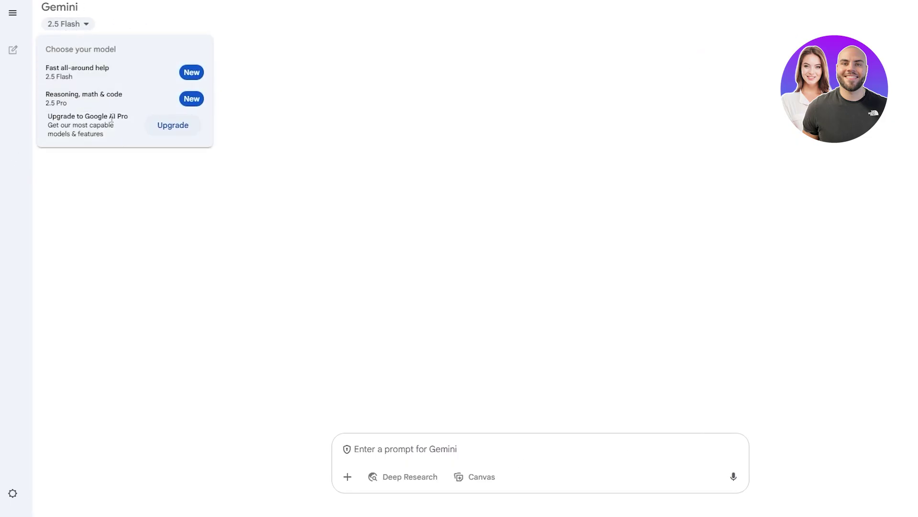
left_click(113, 99)
left_click(75, 29)
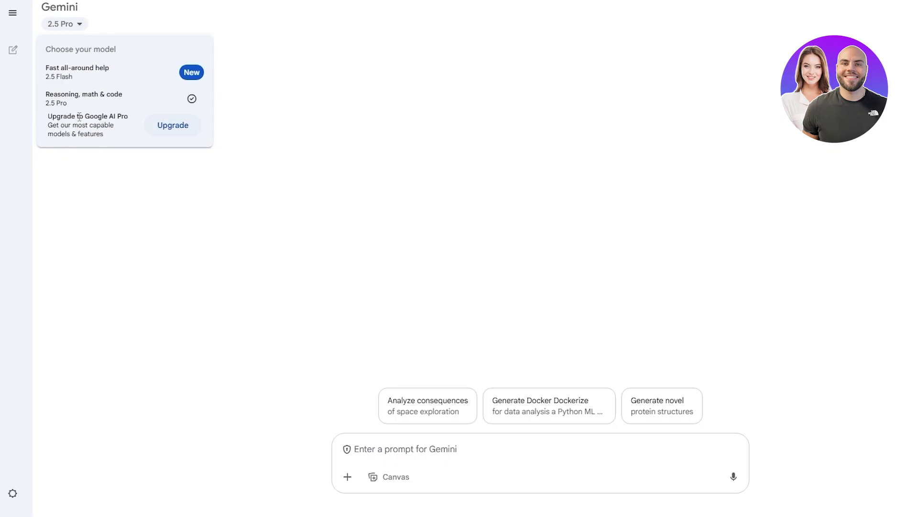
key("Escape")
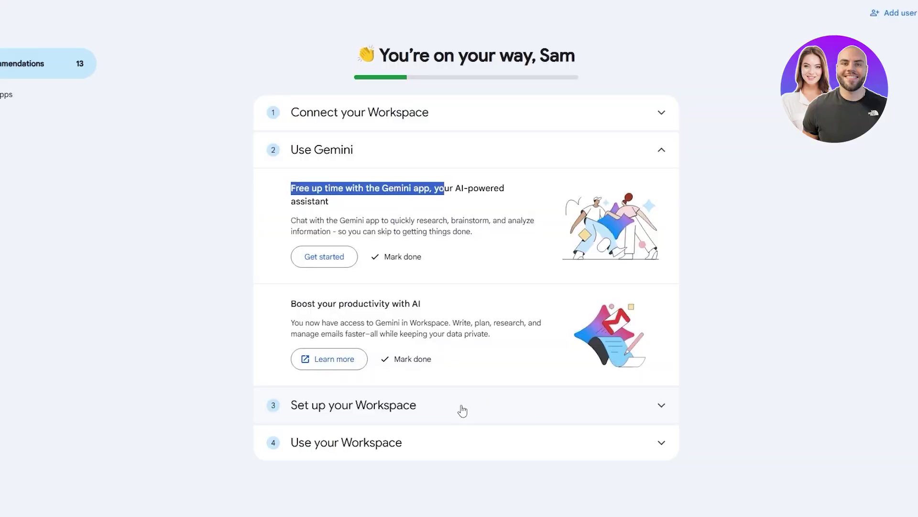
Mark the Gemini app and 'Boost your productivity with AI' steps done, then review the Workspace setup items
left_click(401, 256)
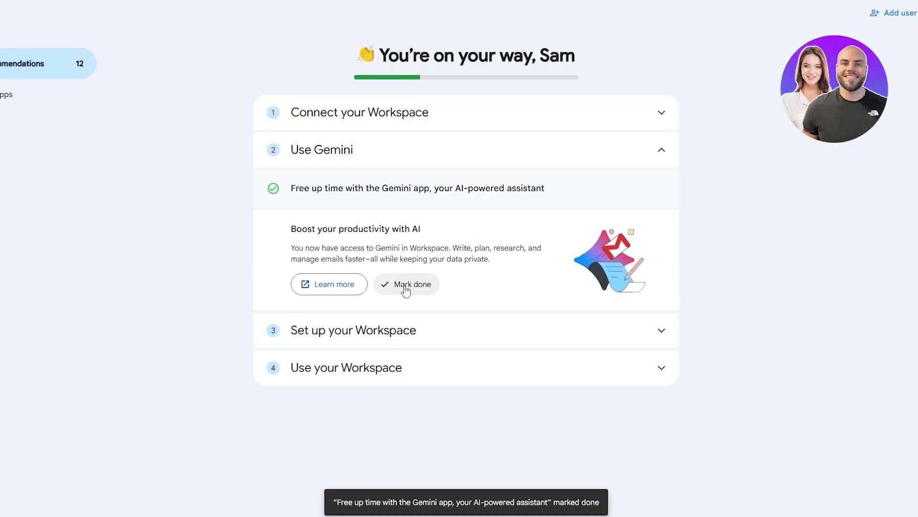
left_click(404, 287)
scroll(330, 222, "down", 3)
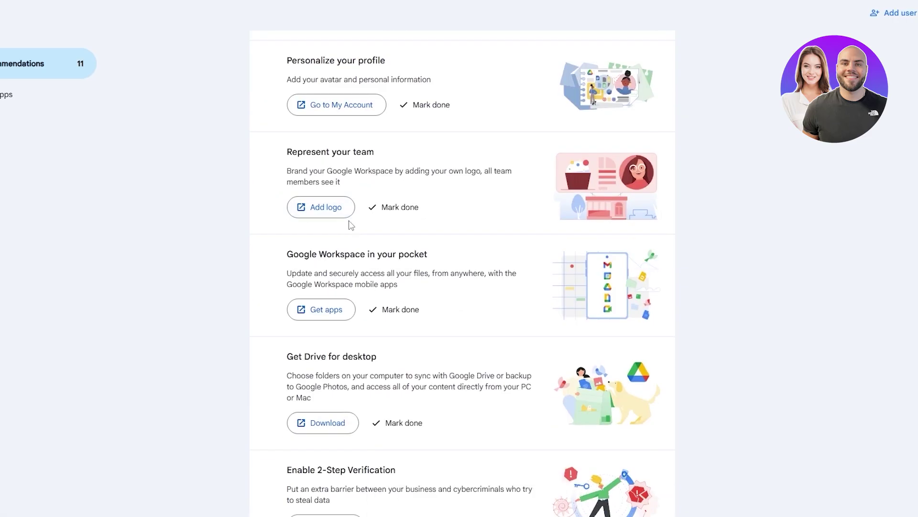
scroll(350, 226, "down", 1)
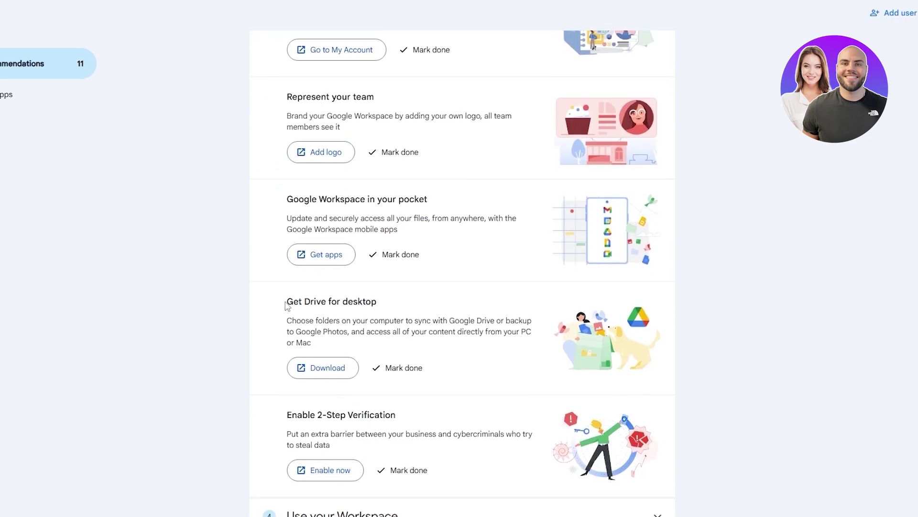
left_click_drag(286, 304, 379, 309)
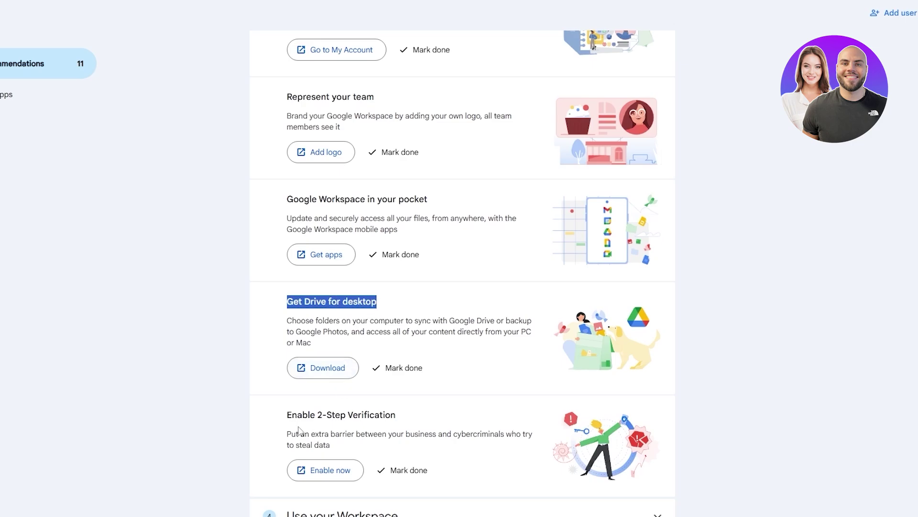
left_click_drag(294, 420, 397, 425)
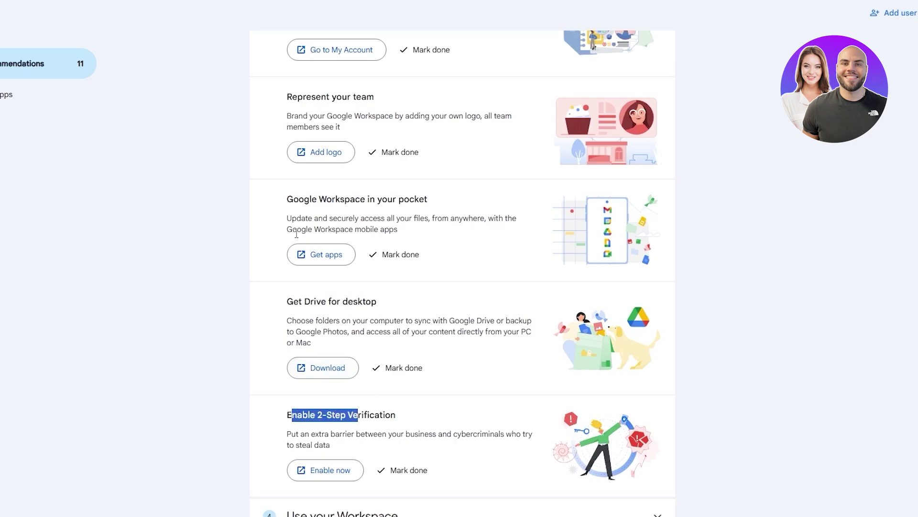
scroll(296, 234, "up", 2)
left_click_drag(305, 312, 409, 316)
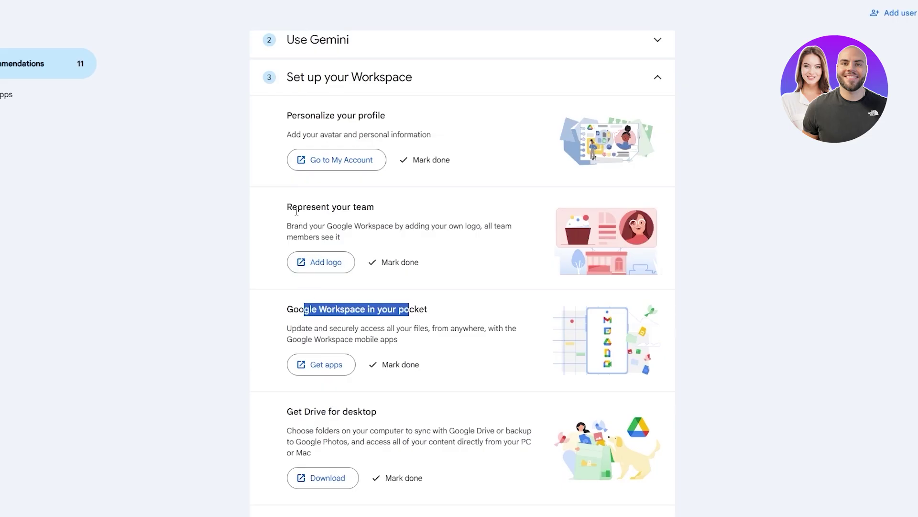
left_click_drag(297, 211, 357, 209)
left_click_drag(310, 117, 367, 117)
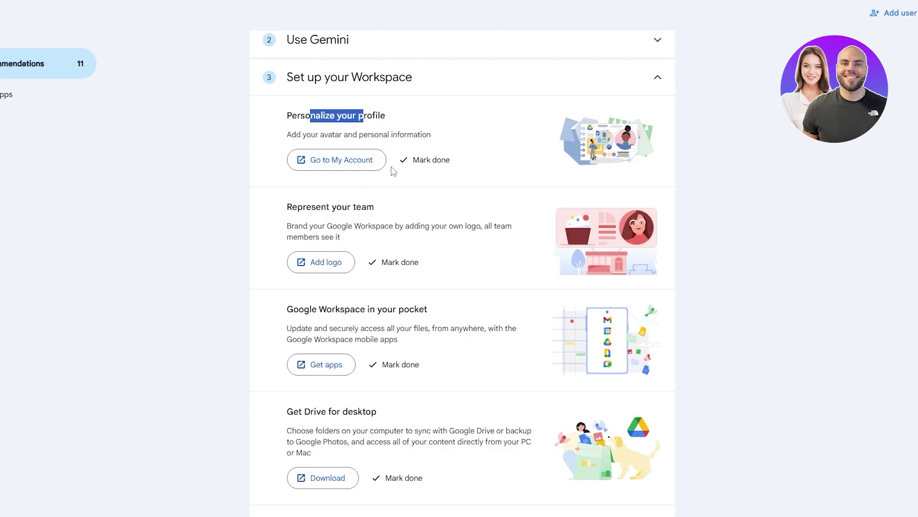
scroll(402, 256, "down", 3)
scroll(591, 469, "up", 3)
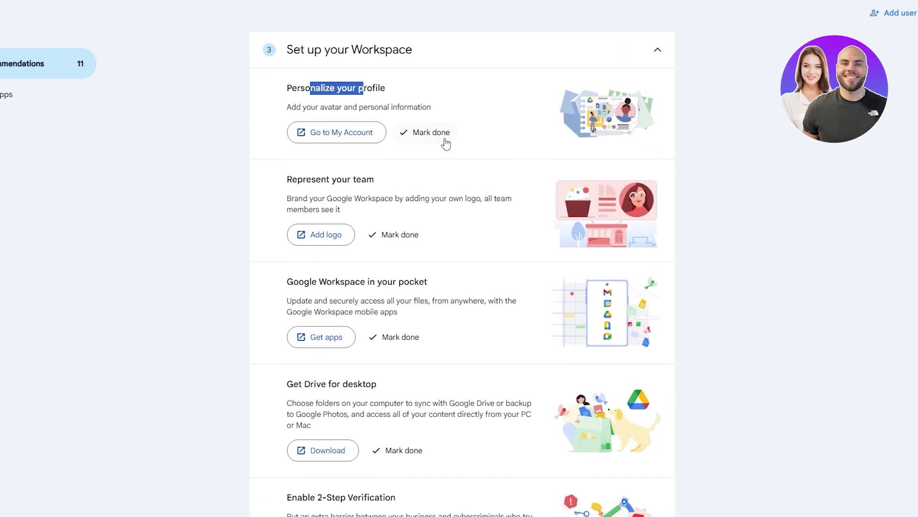
Mark Personalize your profile, Enable 2-Step Verification and the remaining setup item as done
left_click(432, 133)
left_click(401, 337)
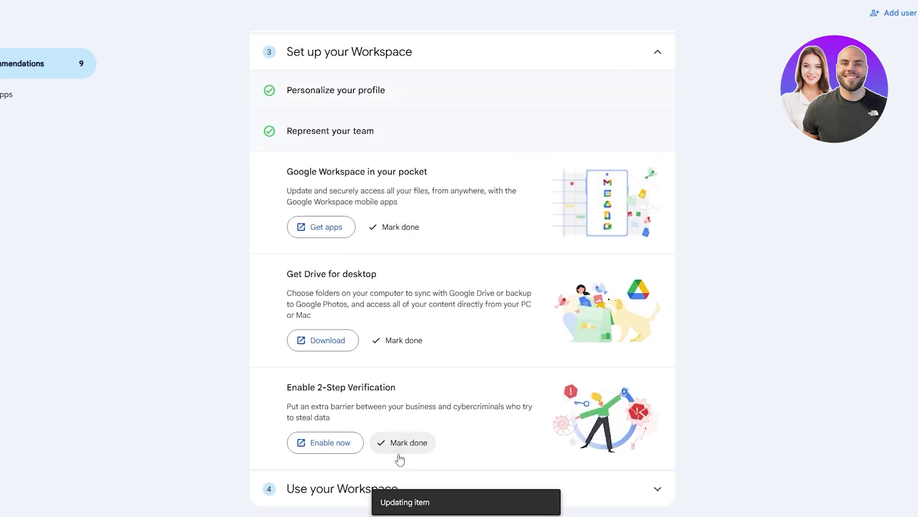
left_click(404, 440)
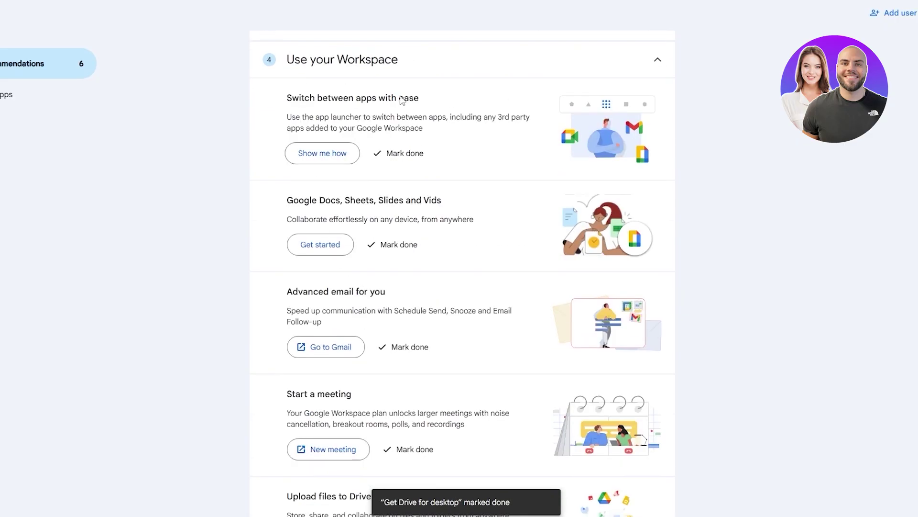
scroll(358, 215, "down", 2)
scroll(287, 192, "up", 4)
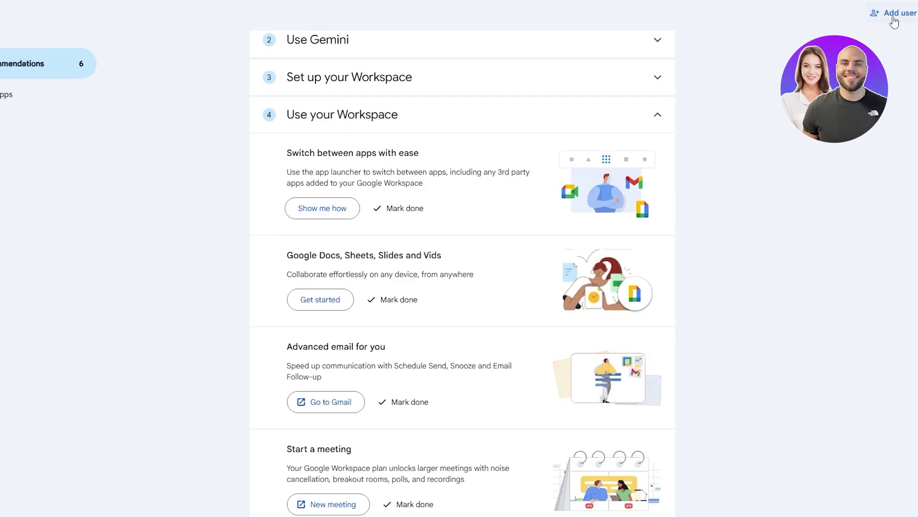
Browse the Google apps launcher grid, then mark 'Switch between apps with ease' done
left_click(876, 13)
scroll(822, 191, "down", 5)
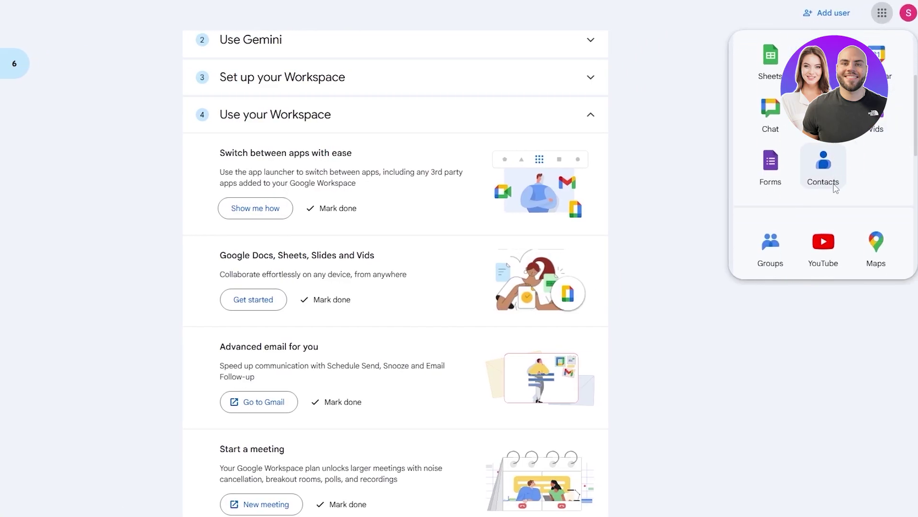
scroll(832, 205, "down", 3)
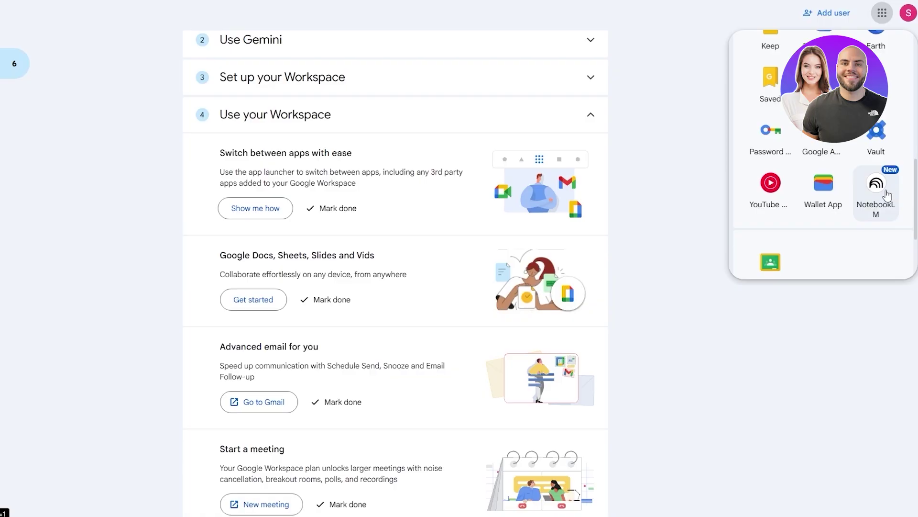
scroll(887, 194, "up", 3)
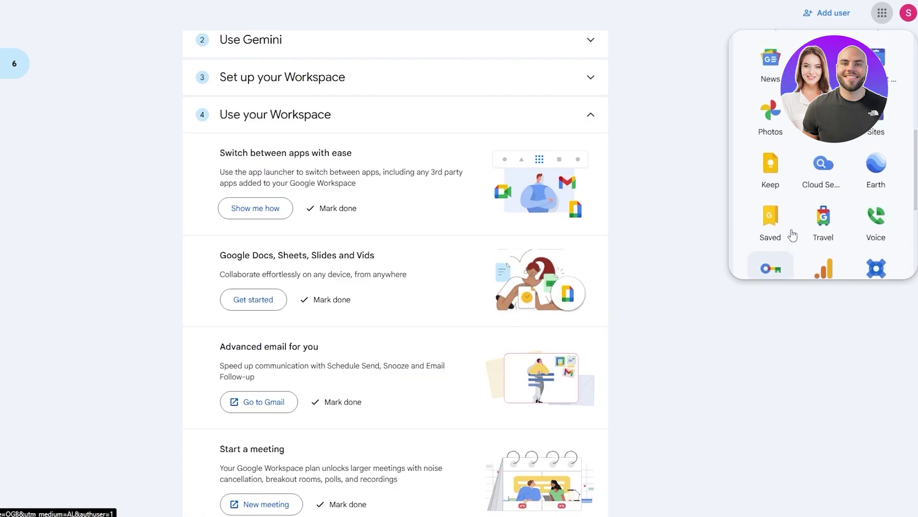
scroll(793, 234, "up", 1)
scroll(865, 199, "up", 2)
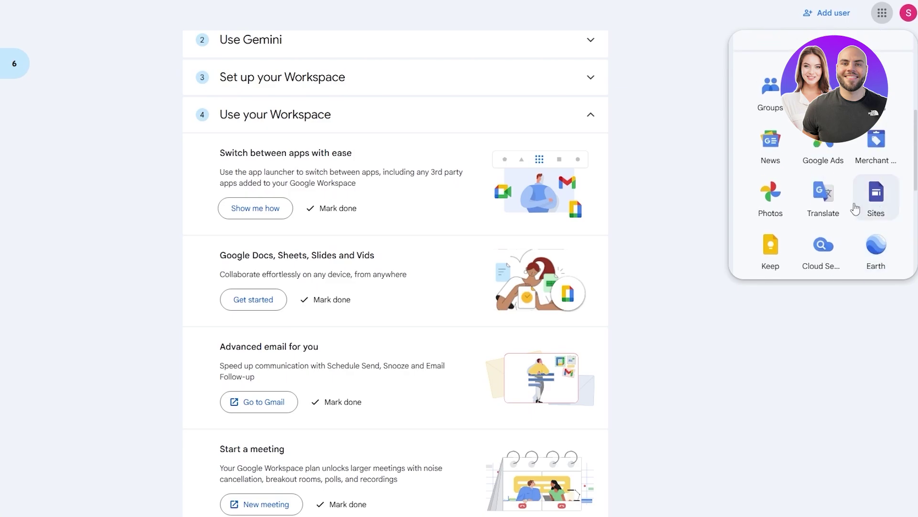
scroll(798, 168, "up", 5)
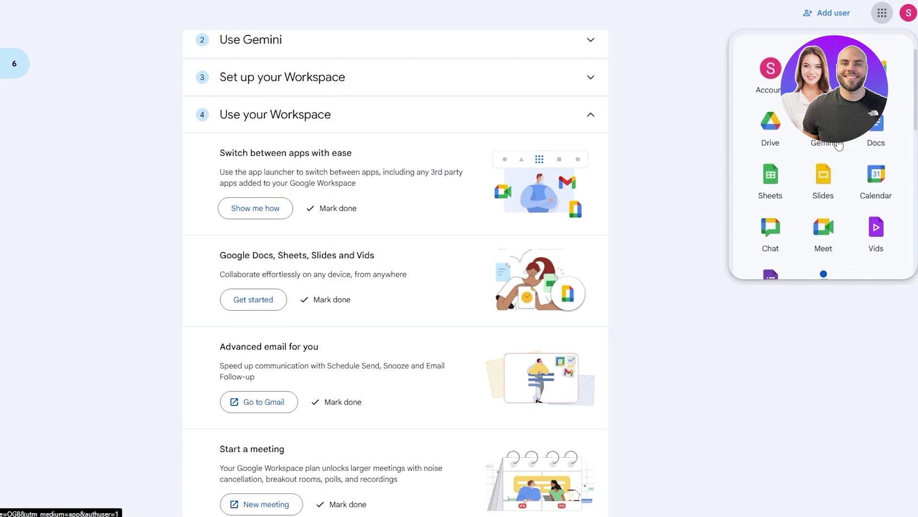
scroll(839, 145, "down", 10)
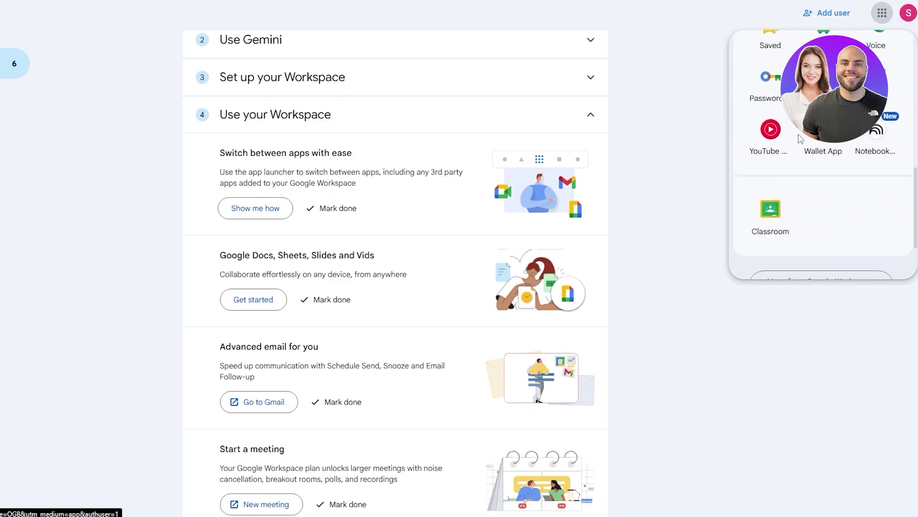
left_click(313, 210)
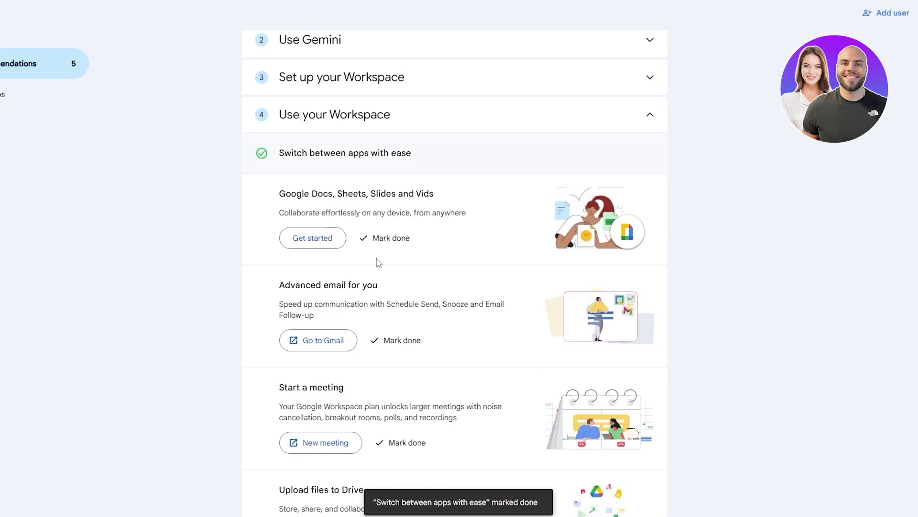
Mark Docs/Sheets/Slides/Vids, Schedule an event, Upload files, Start a meeting and Advanced email done
left_click(380, 237)
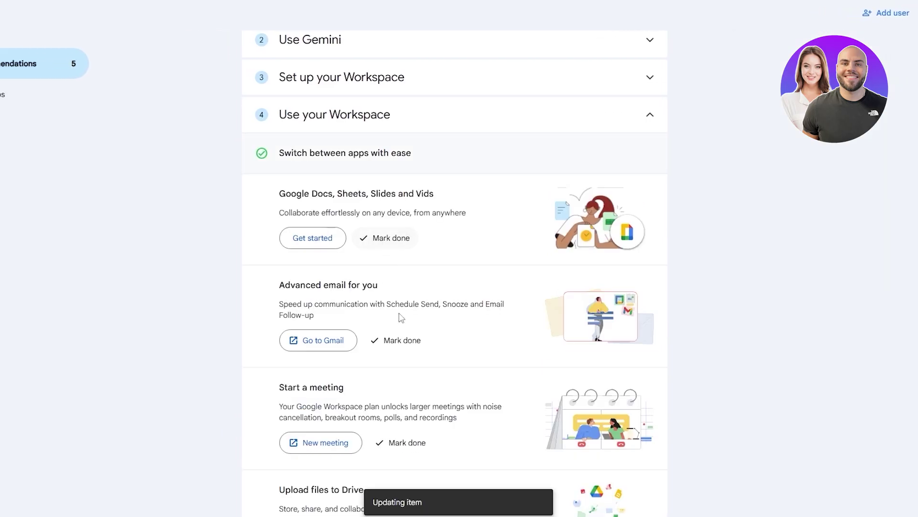
left_click(404, 478)
left_click(396, 377)
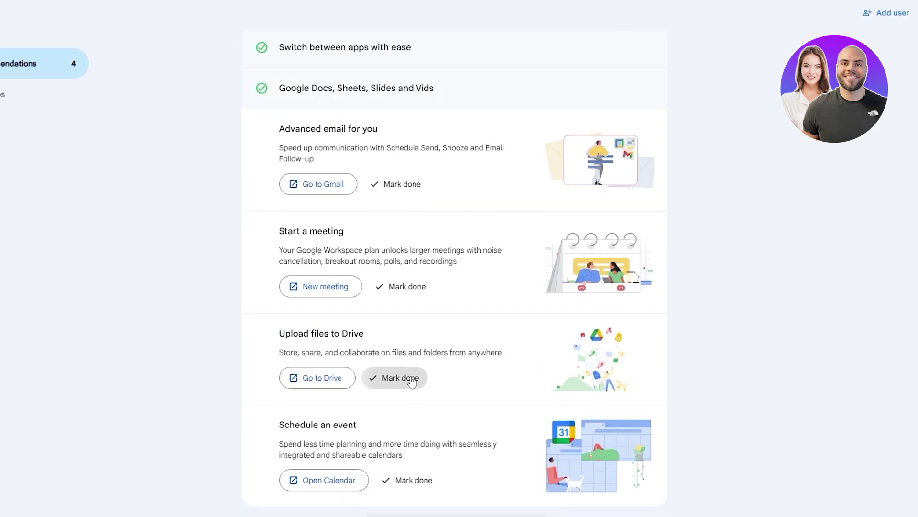
left_click(407, 399)
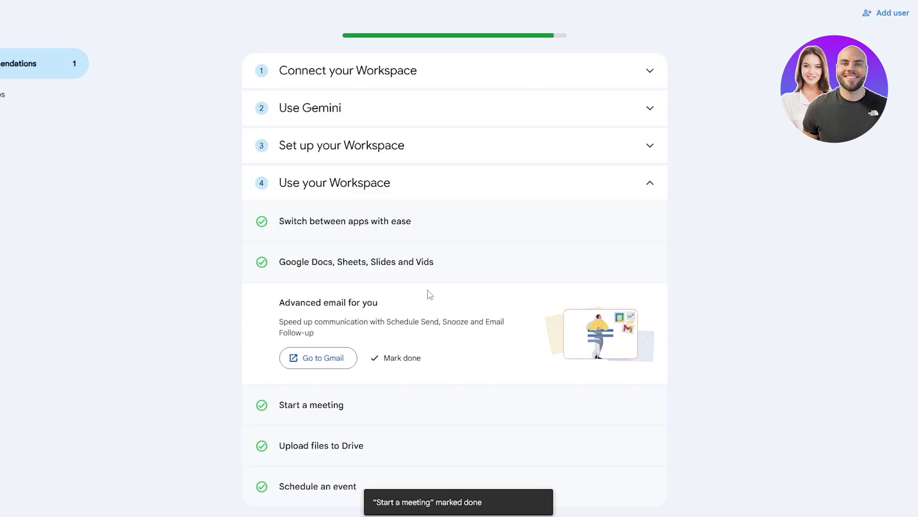
left_click(397, 357)
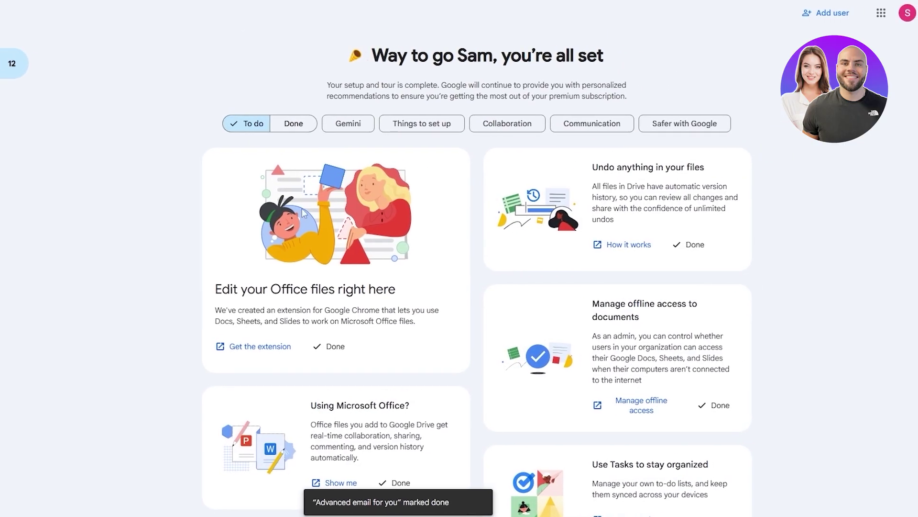
Show the Your apps list from the left sidebar
scroll(427, 123, "down", 4)
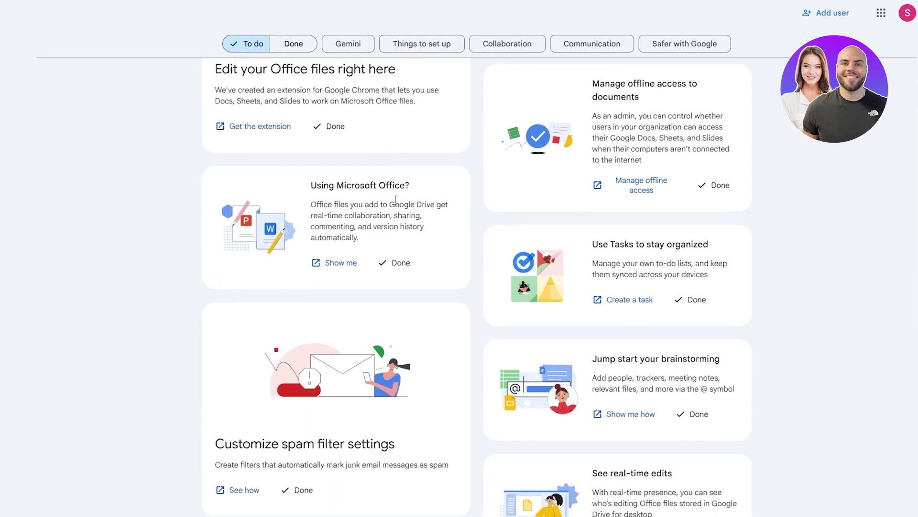
scroll(722, 237, "up", 4)
scroll(722, 237, "down", 4)
scroll(474, 287, "down", 5)
scroll(473, 287, "up", 7)
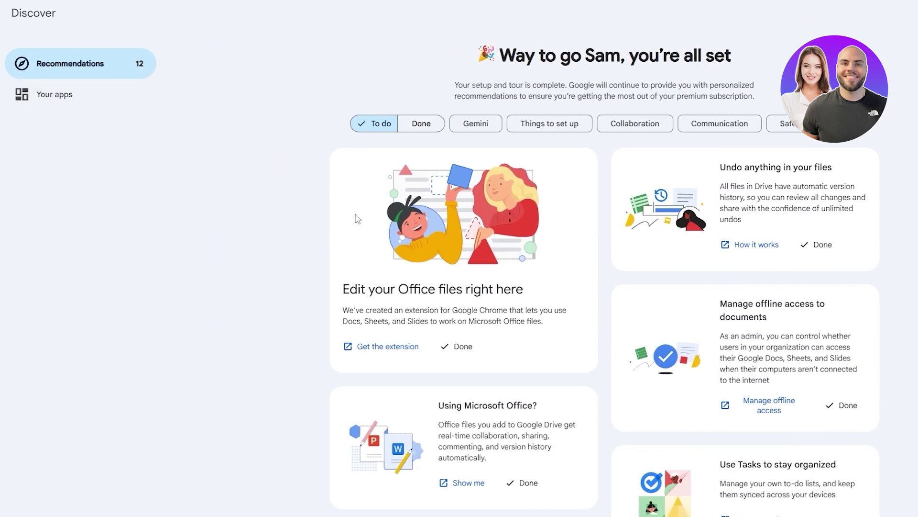
left_click(136, 106)
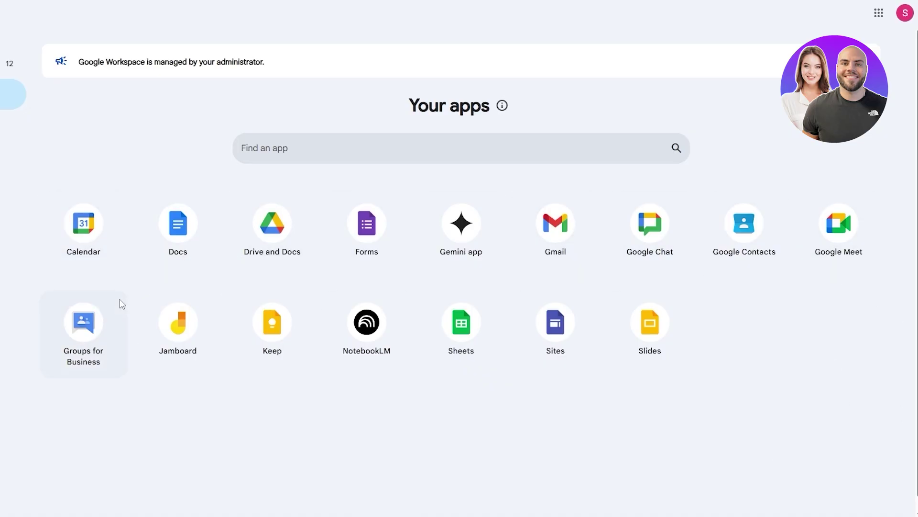
Try the Groups for Business and Jamboard tiles, then launch NotebookLM from Your apps
left_click(86, 342)
left_click(177, 354)
left_click(375, 352)
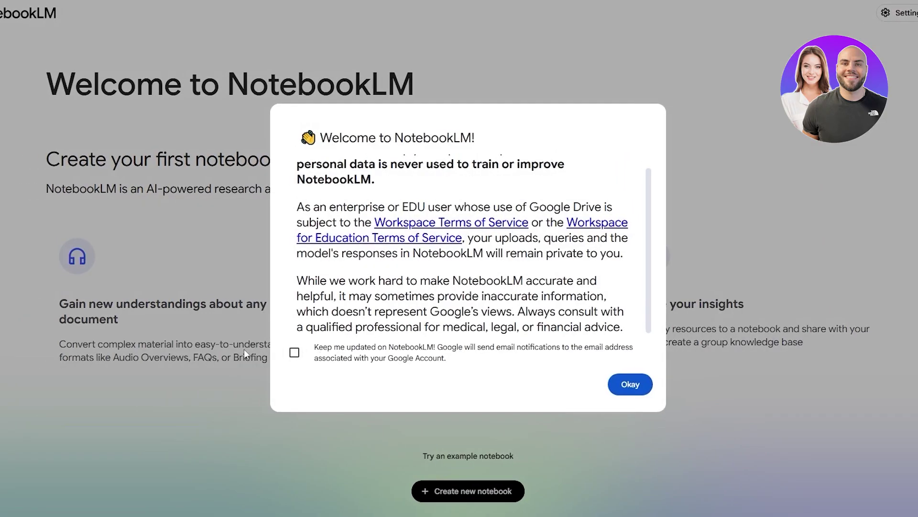
Opt in to update emails, accept the welcome, and open the Introduction to NotebookLM example notebook
left_click(294, 352)
left_click(630, 383)
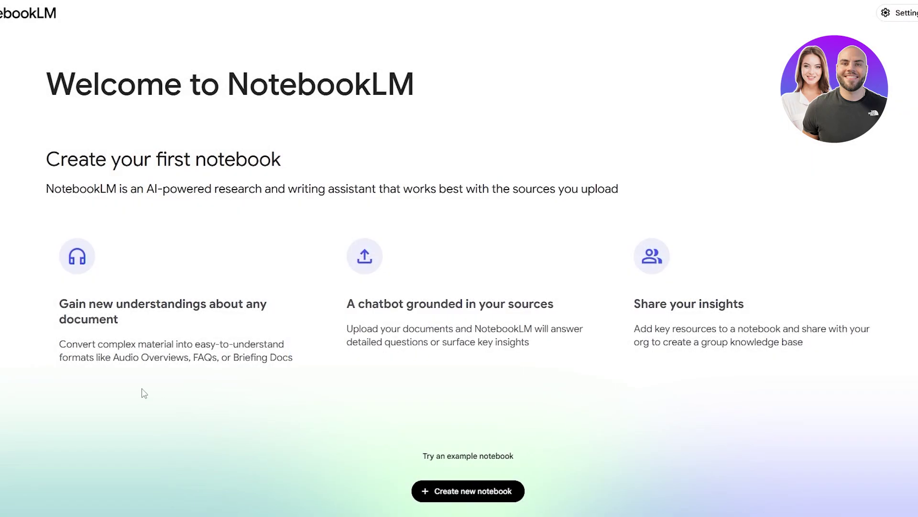
left_click(451, 457)
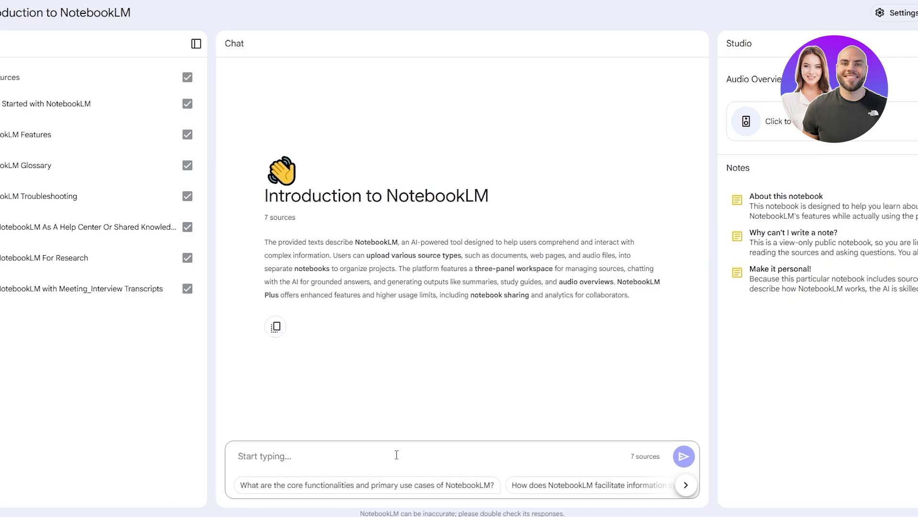
left_click(686, 484)
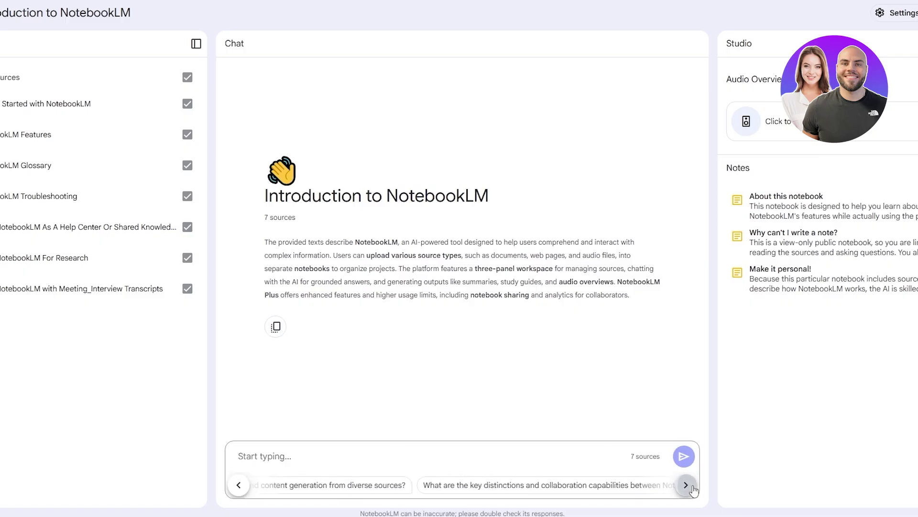
left_click(688, 485)
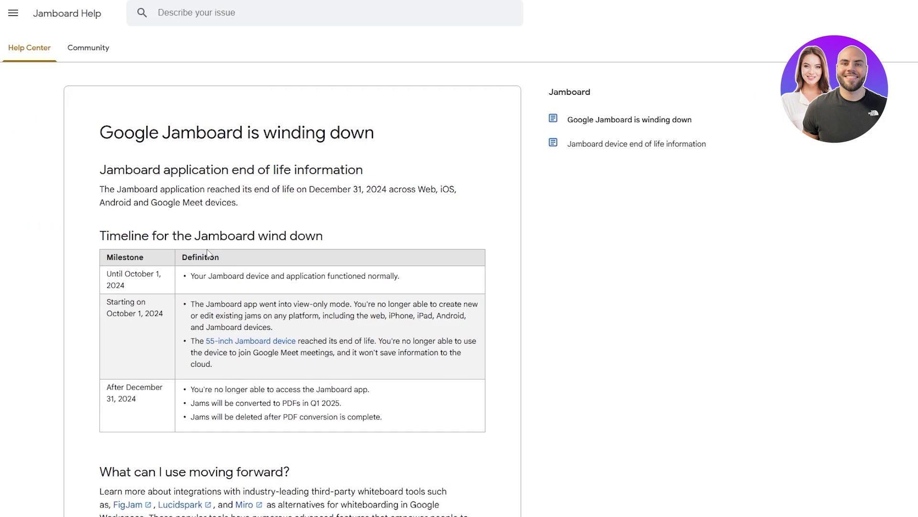
scroll(213, 244, "down", 5)
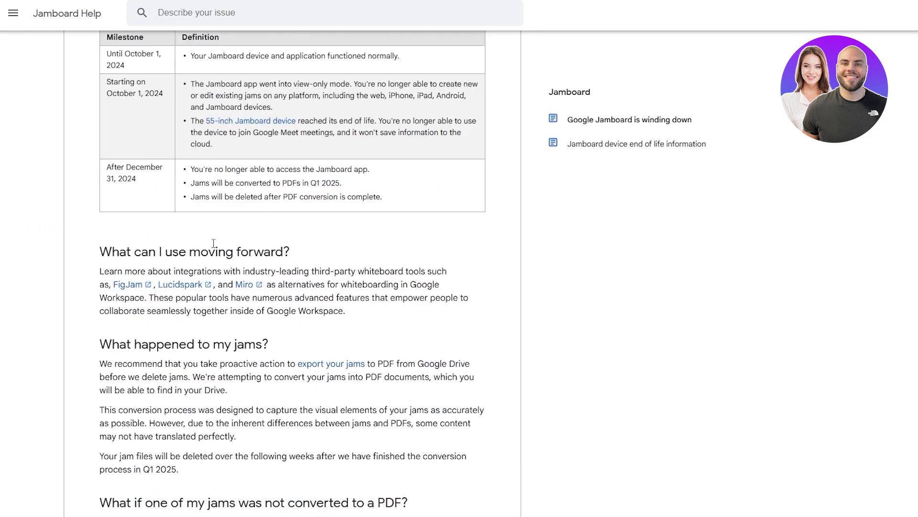
left_click_drag(112, 251, 271, 252)
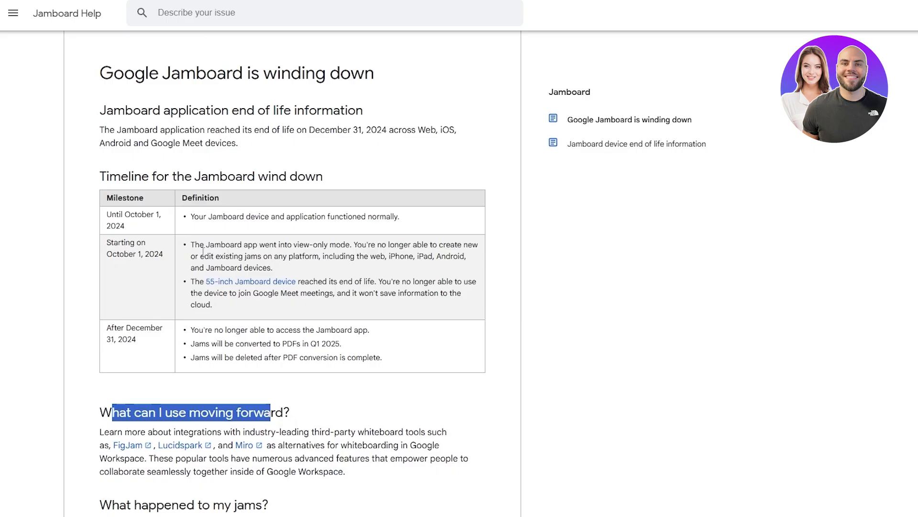
scroll(195, 216, "up", 3)
left_click_drag(264, 78, 363, 75)
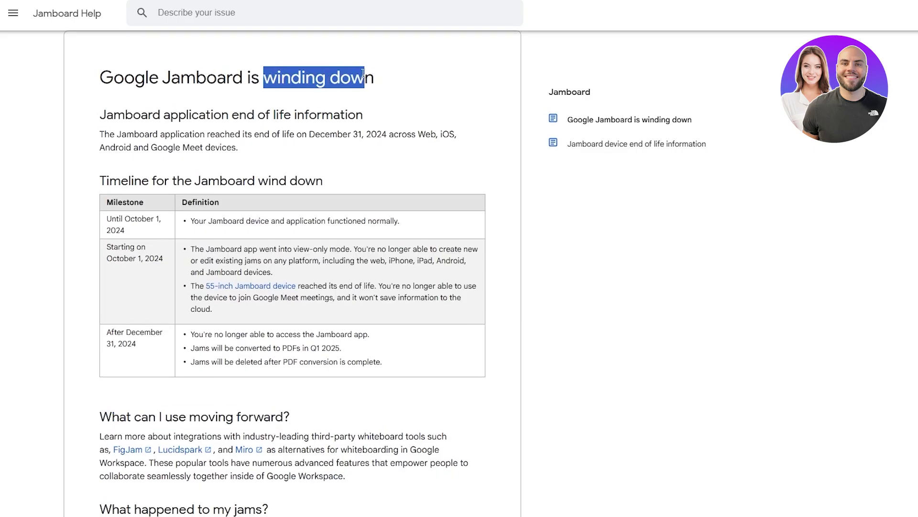
left_click_drag(118, 112, 367, 117)
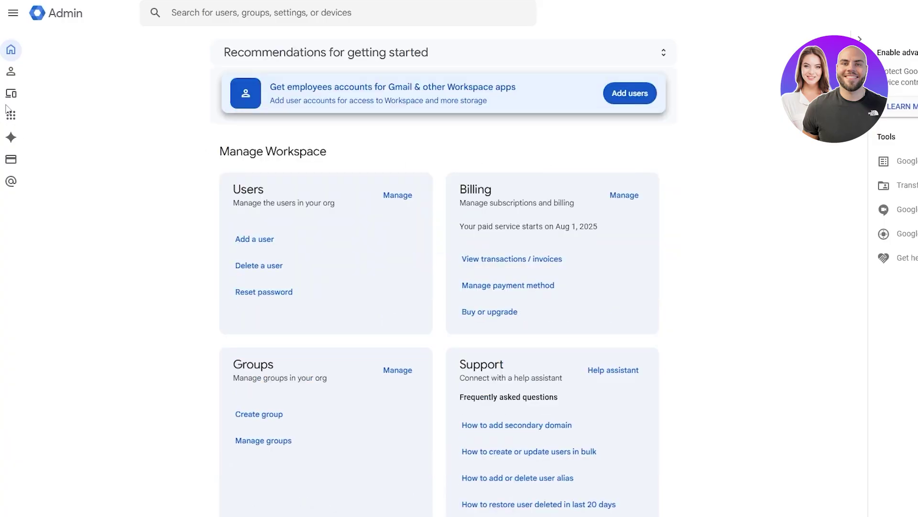
Expand the Admin console's left navigation to show labelled section names
left_click(14, 15)
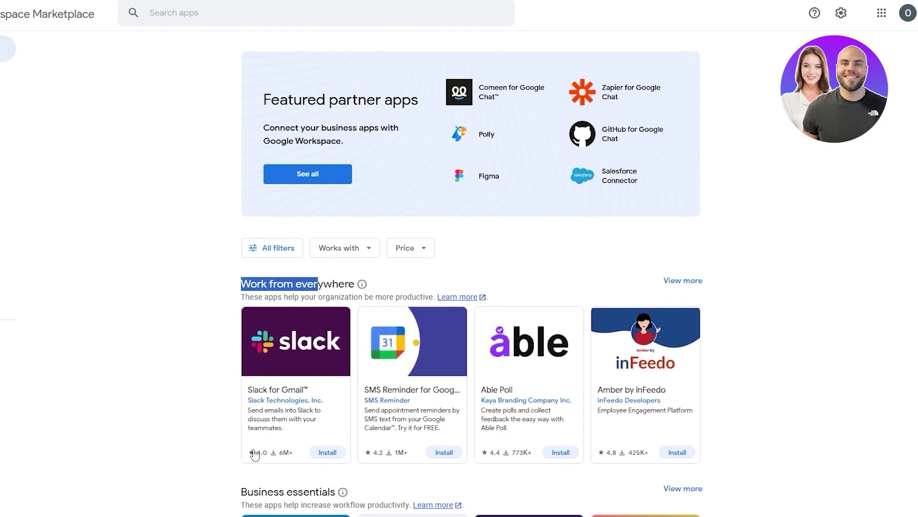
Browse the Marketplace home and look through the Featured partner apps collection
scroll(441, 342, "down", 1)
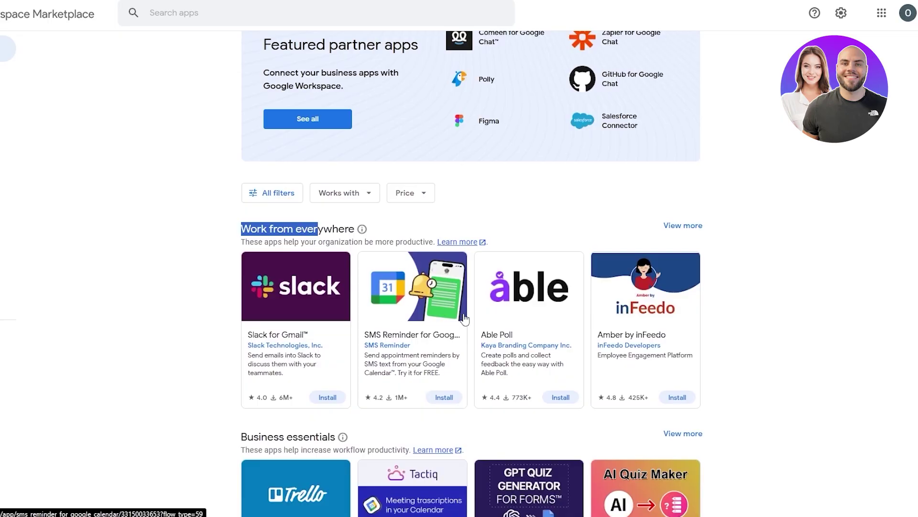
scroll(507, 310, "down", 2)
scroll(576, 211, "down", 3)
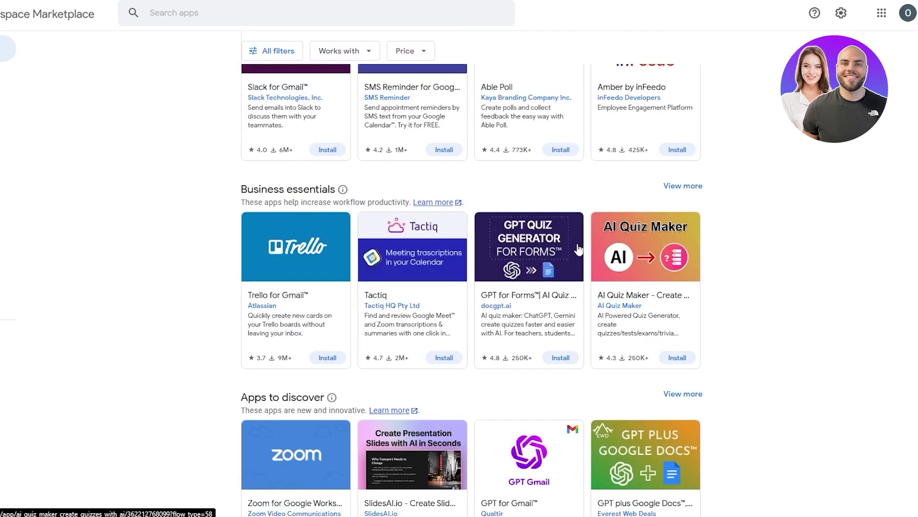
scroll(555, 328, "down", 3)
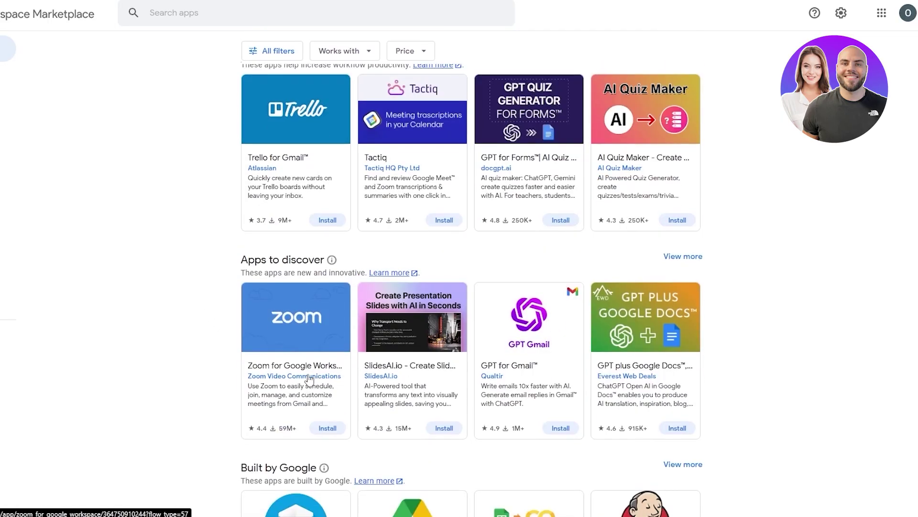
scroll(545, 359, "down", 3)
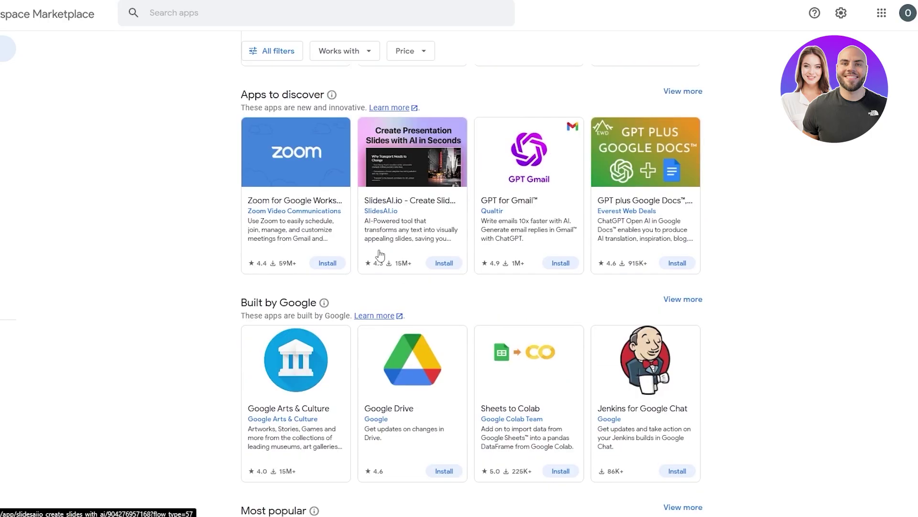
scroll(354, 363, "down", 2)
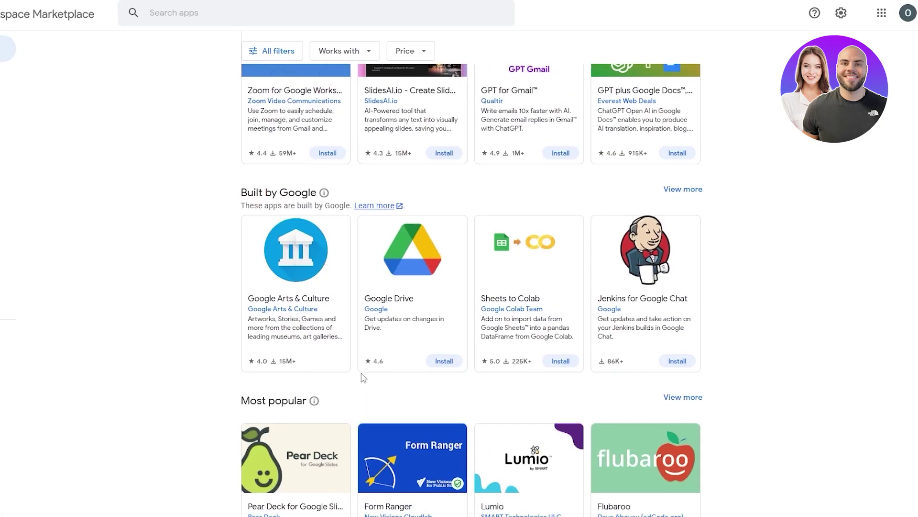
scroll(362, 377, "down", 3)
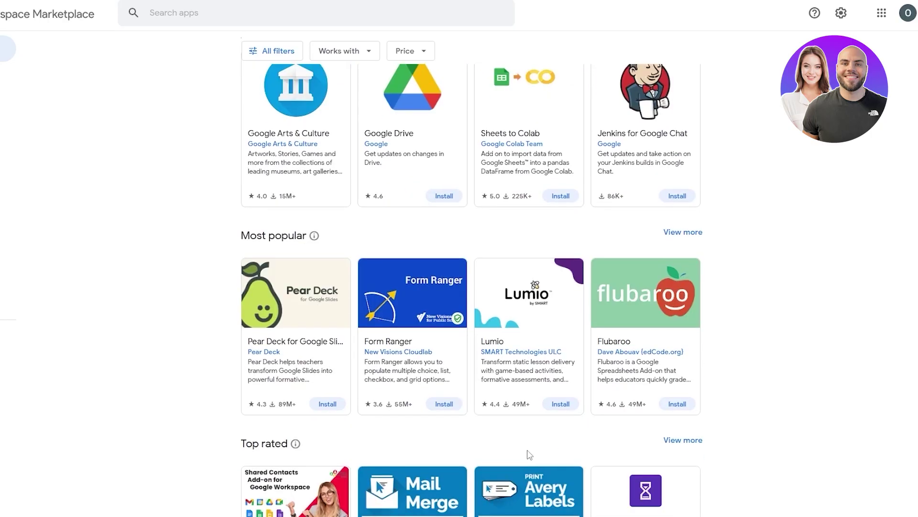
scroll(529, 455, "up", 10)
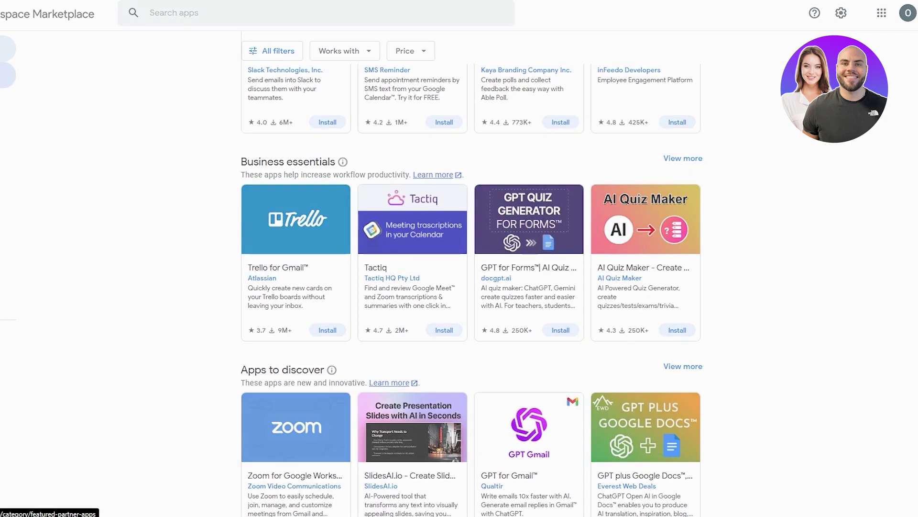
left_click(5, 75)
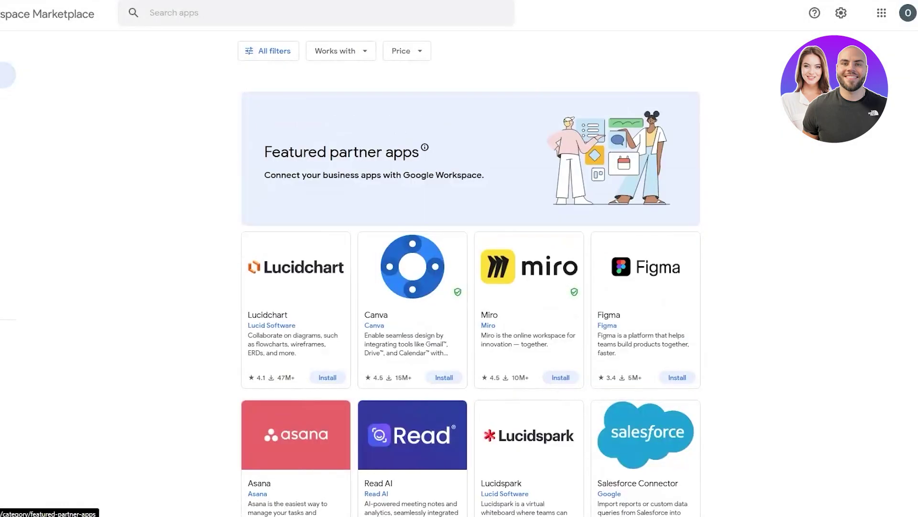
scroll(565, 263, "down", 1)
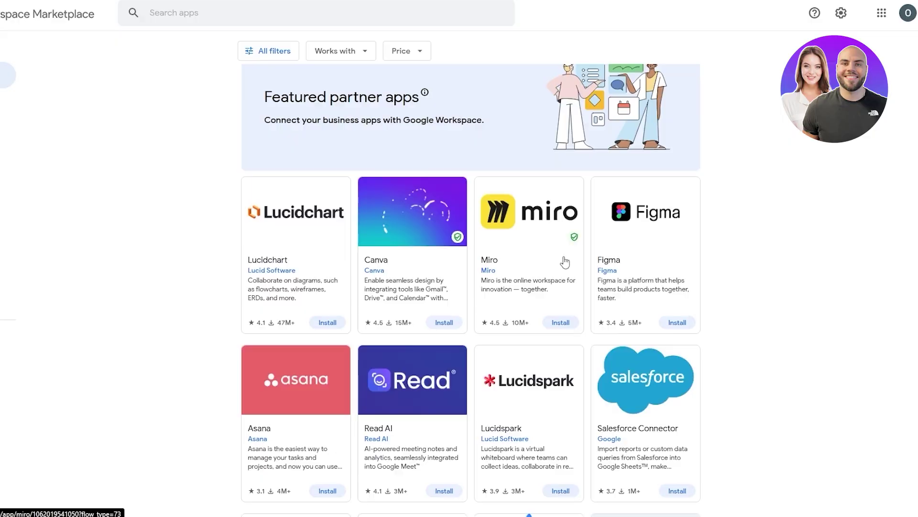
scroll(206, 281, "down", 3)
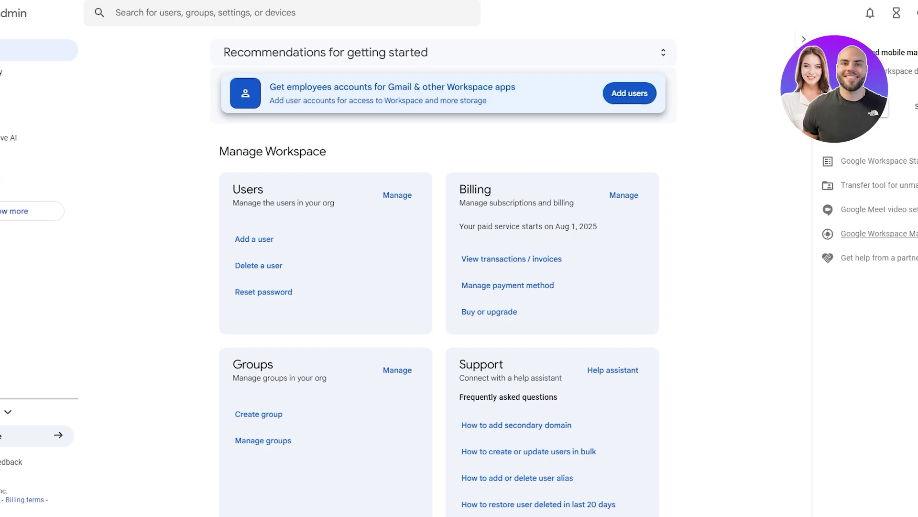
Open Apps > Overview and expand the Google Workspace services list in the sidebar
left_click(51, 119)
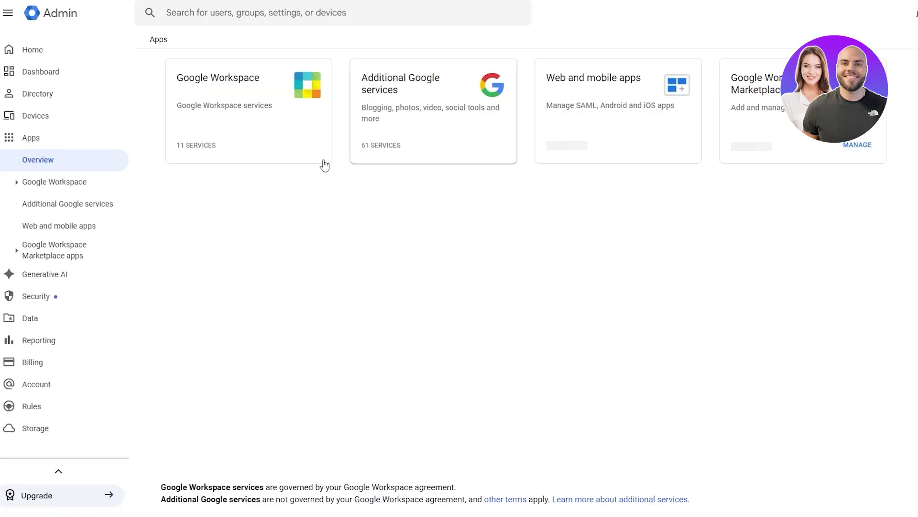
left_click(12, 190)
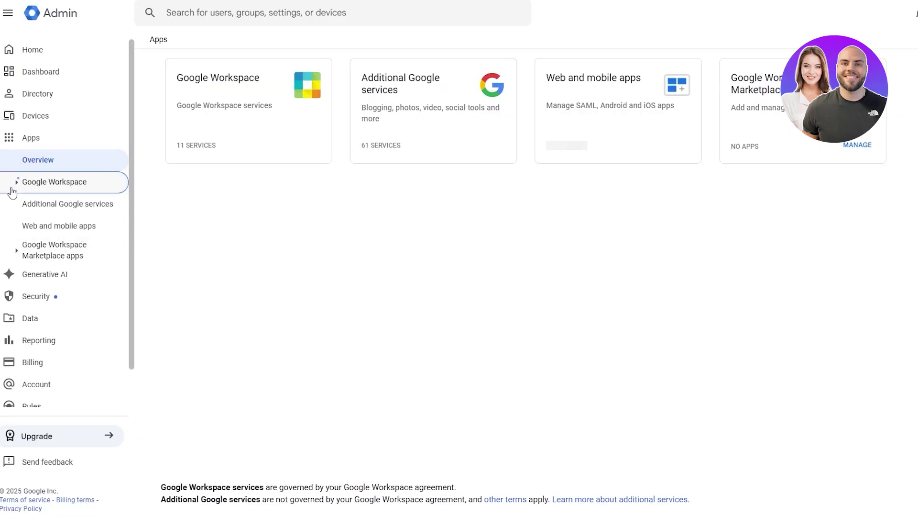
left_click(78, 189)
left_click(78, 189)
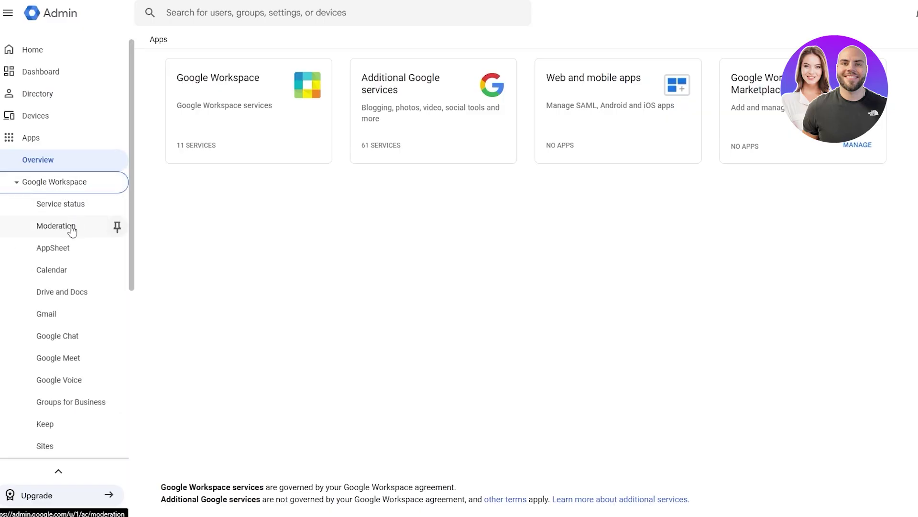
scroll(73, 341, "down", 5)
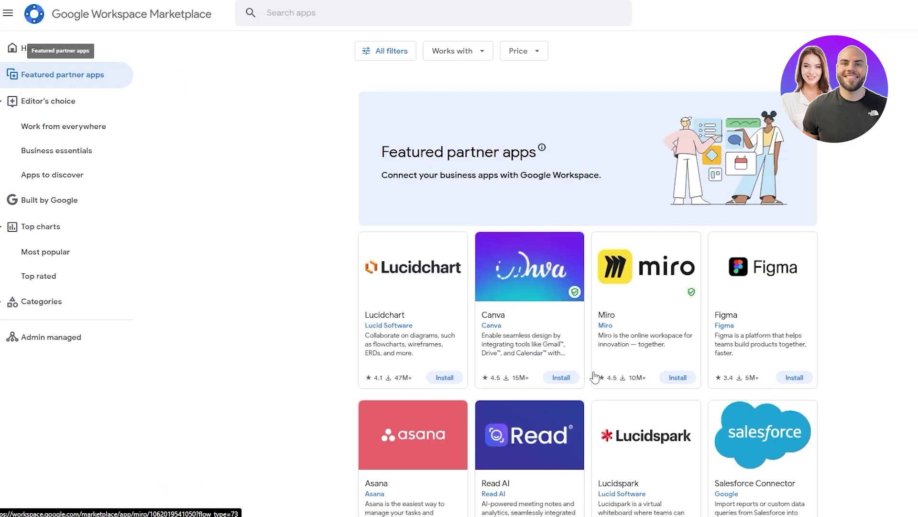
Install the Canva add-on from its Marketplace card and close the installed confirmation
left_click(570, 383)
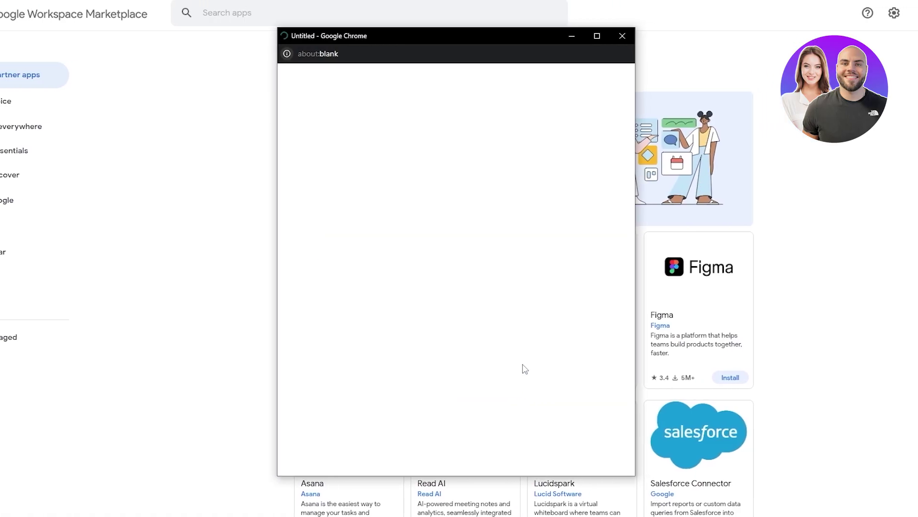
scroll(378, 398, "down", 2)
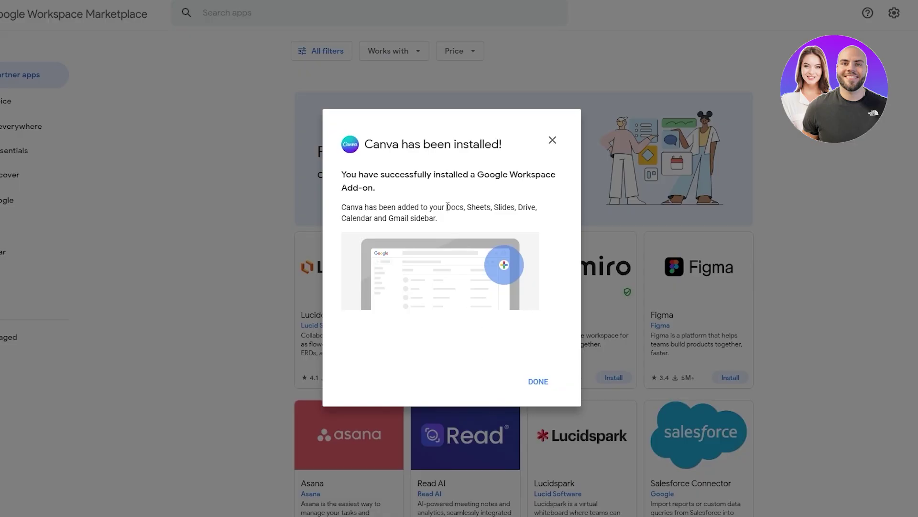
left_click_drag(475, 175, 556, 197)
left_click_drag(373, 208, 528, 208)
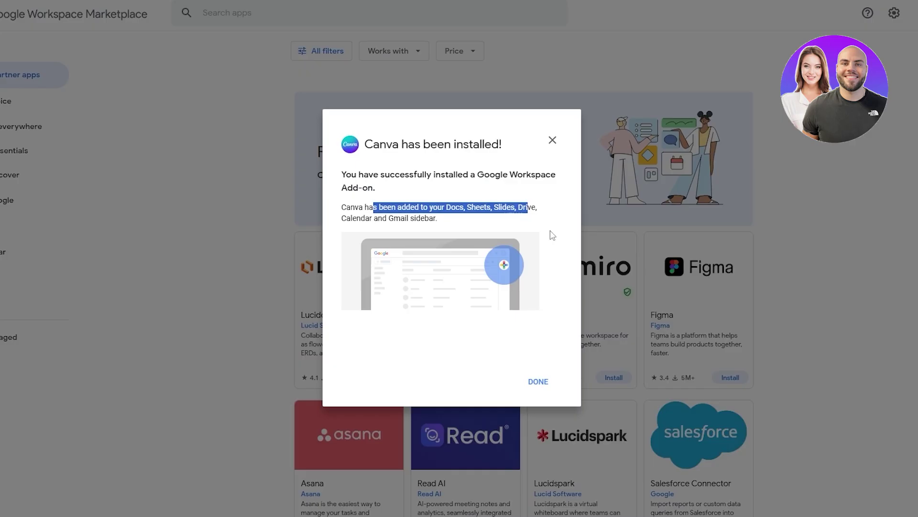
left_click(538, 381)
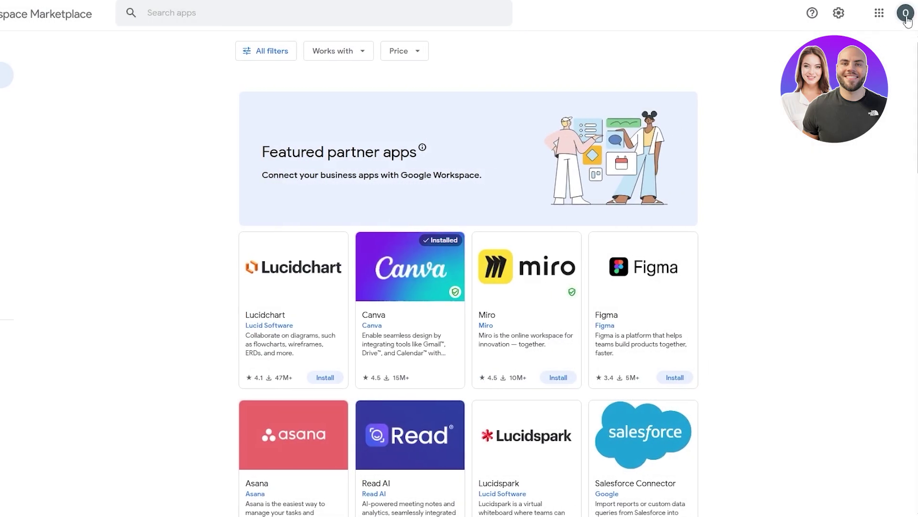
Find Gmail in the Google apps launcher and go to it
left_click(905, 13)
left_click(879, 13)
scroll(841, 244, "down", 5)
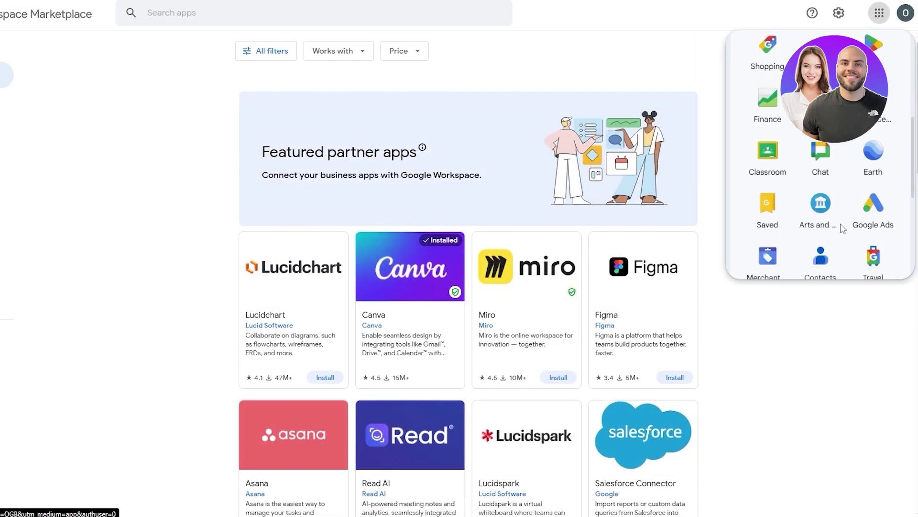
scroll(842, 245, "down", 5)
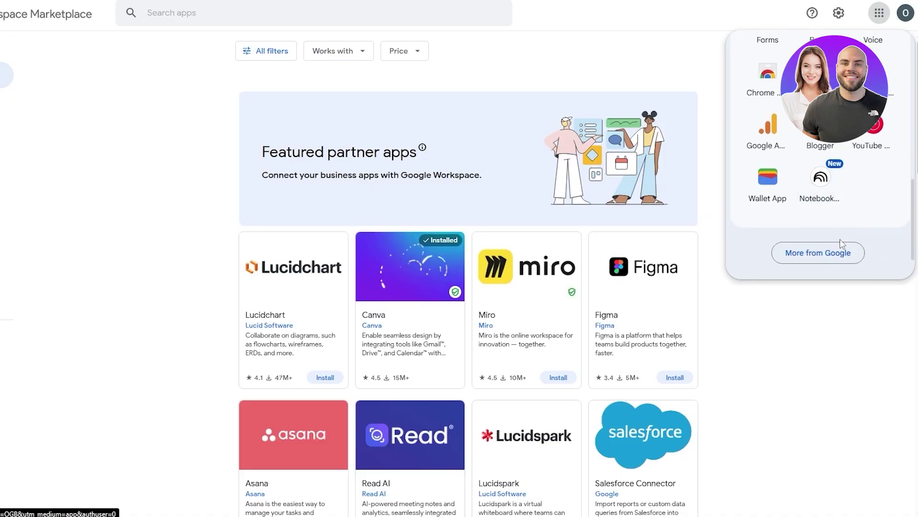
left_click(832, 262)
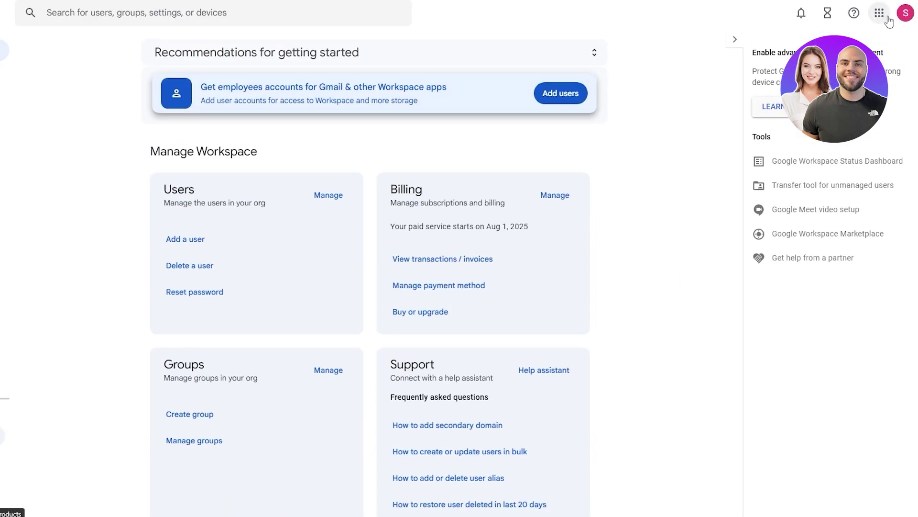
left_click(896, 18)
left_click(894, 21)
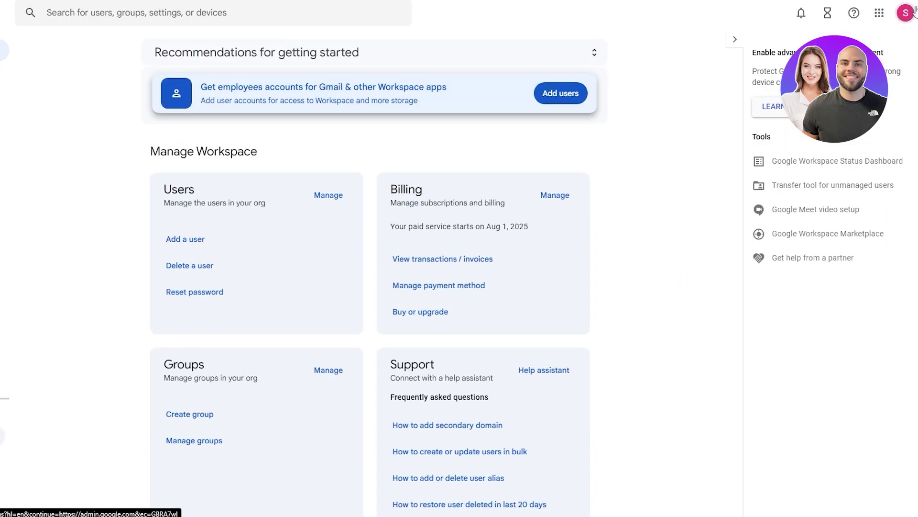
left_click(879, 13)
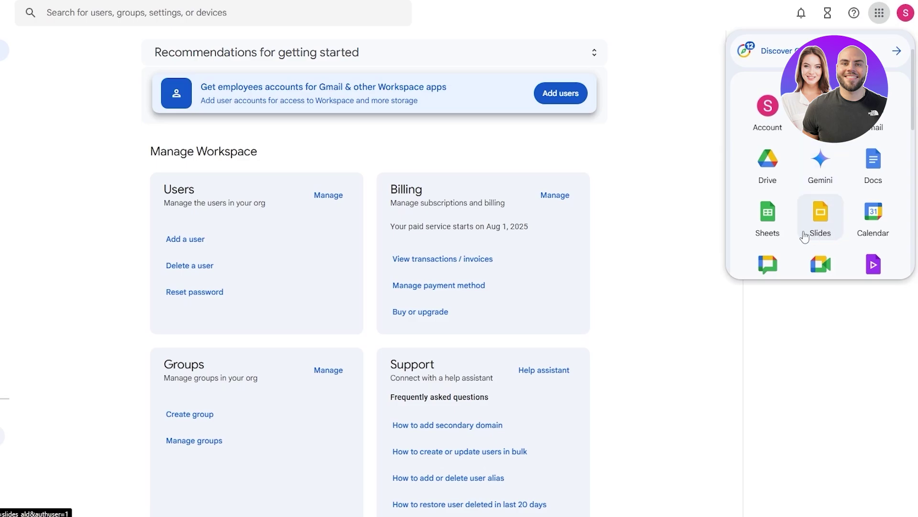
scroll(789, 215, "down", 2)
scroll(780, 192, "up", 1)
scroll(775, 167, "down", 1)
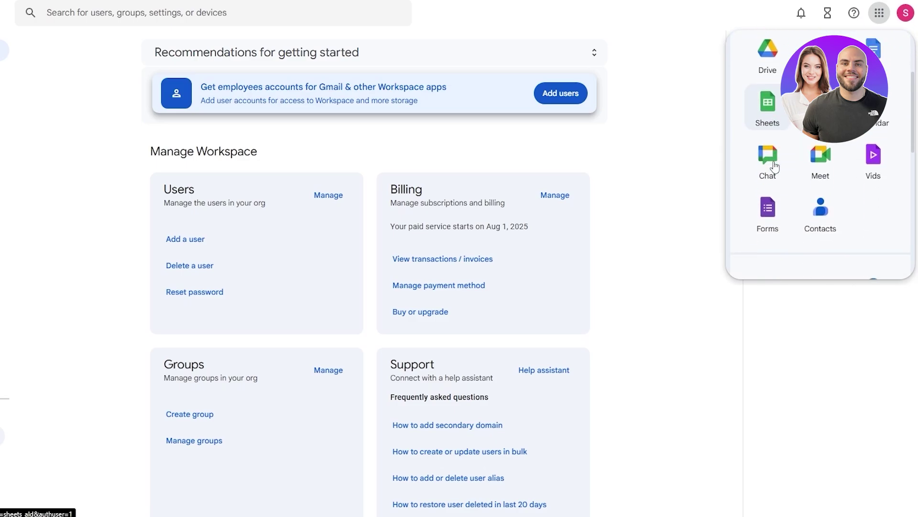
scroll(782, 181, "up", 1)
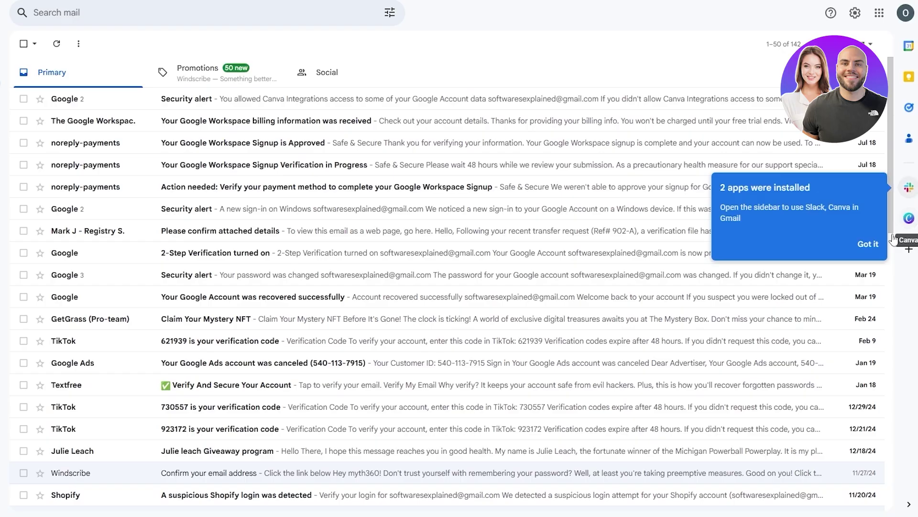
View the Canva panel, then the Slack panel, in Gmail's add-on sidebar
left_click(869, 254)
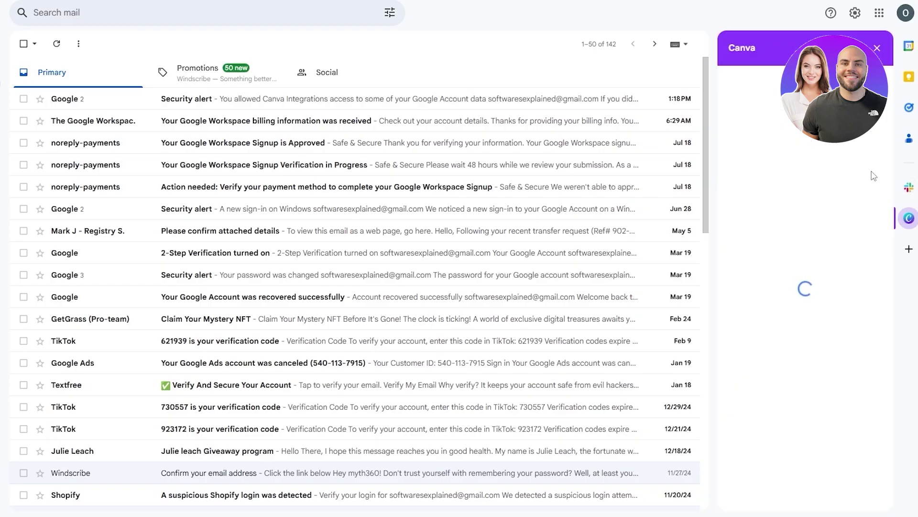
left_click(909, 187)
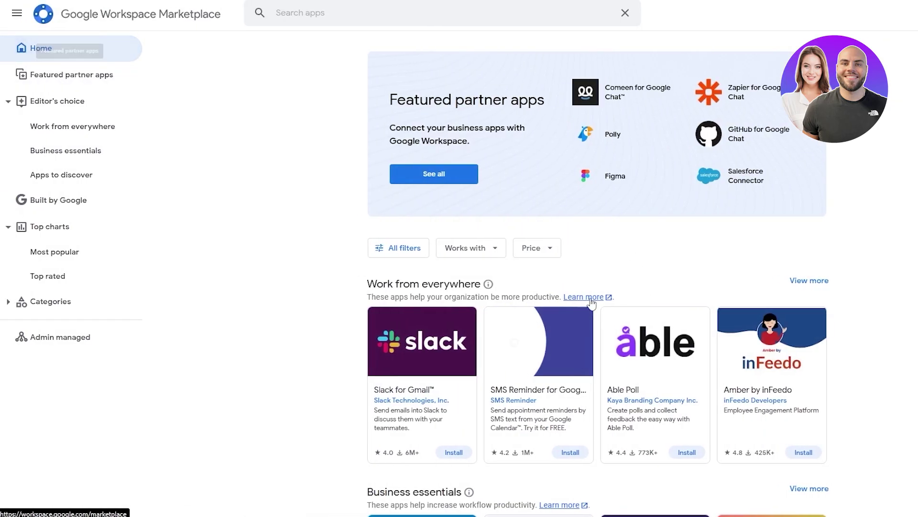
scroll(592, 302, "down", 5)
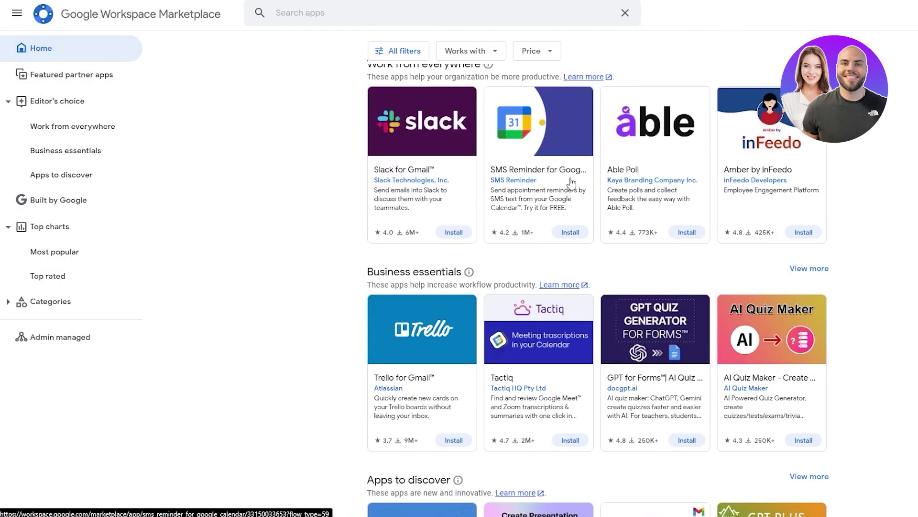
scroll(751, 203, "down", 4)
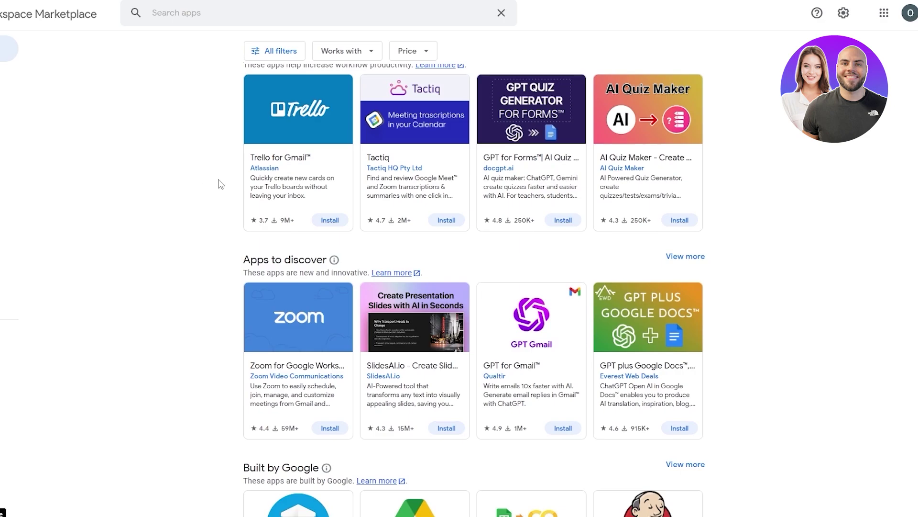
left_click(263, 158)
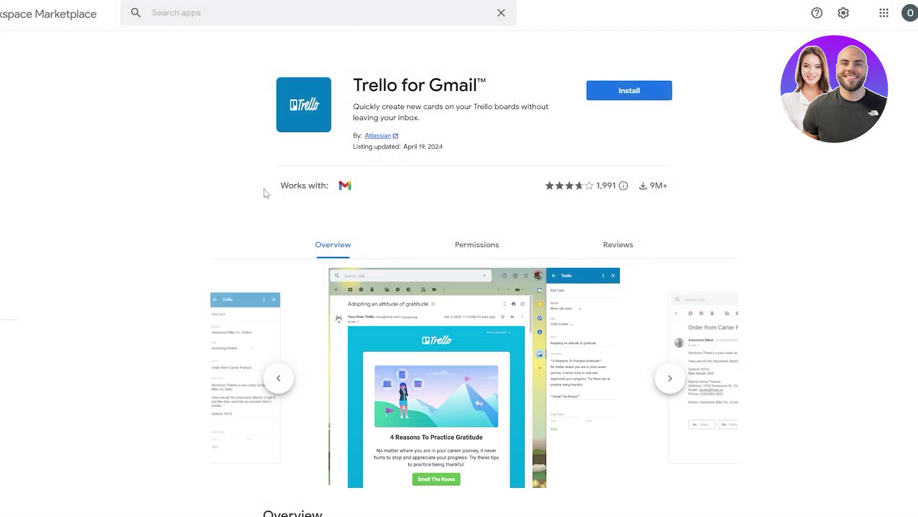
left_click_drag(333, 189, 360, 185)
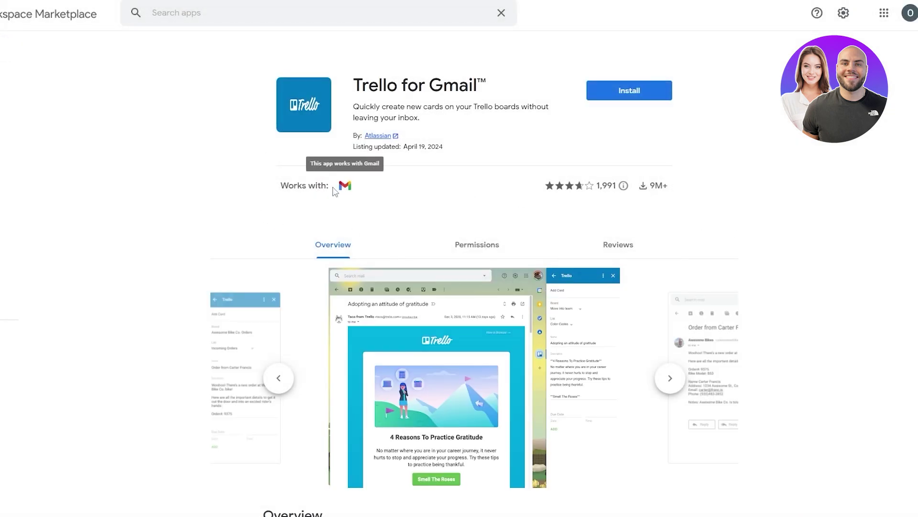
key("alt+Left")
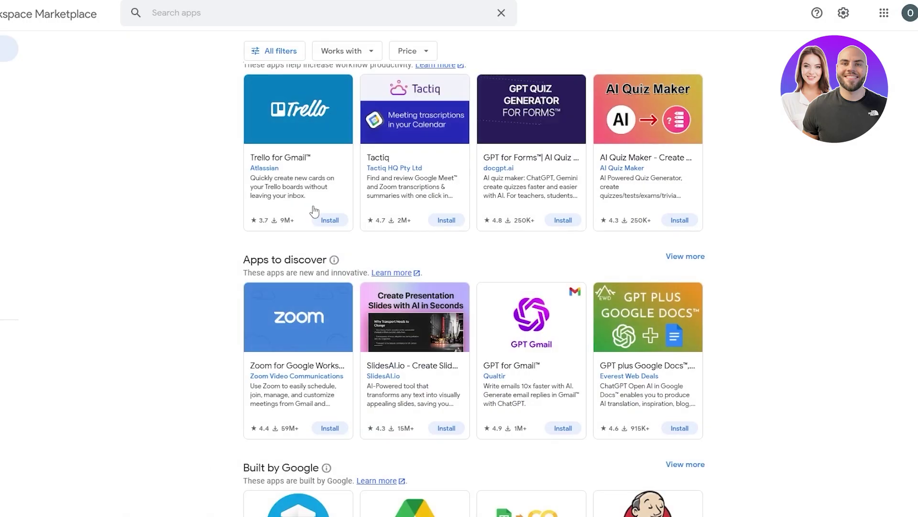
scroll(311, 209, "down", 1)
left_click(317, 219)
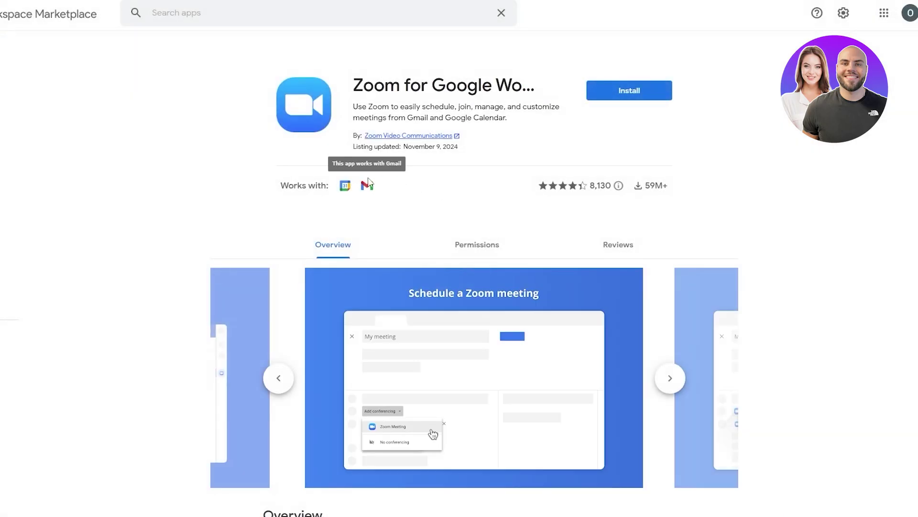
key("alt+Left")
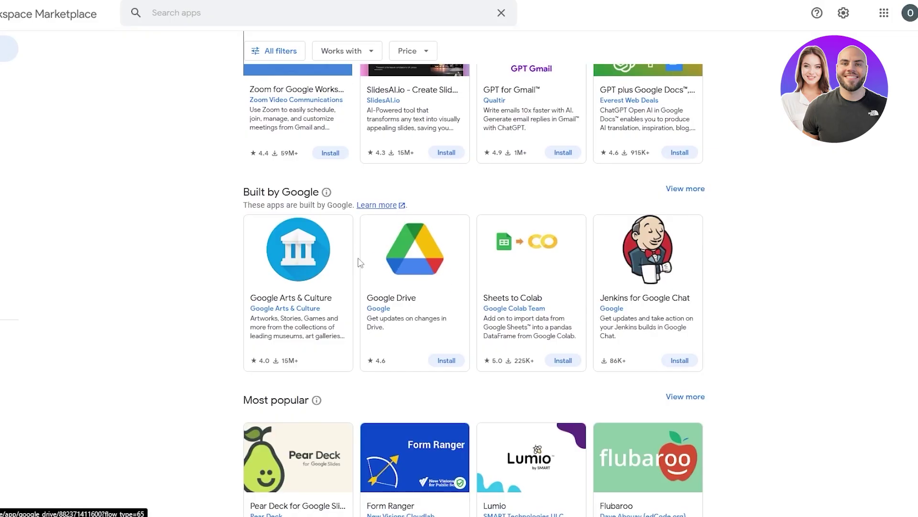
scroll(360, 261, "down", 3)
left_click(282, 310)
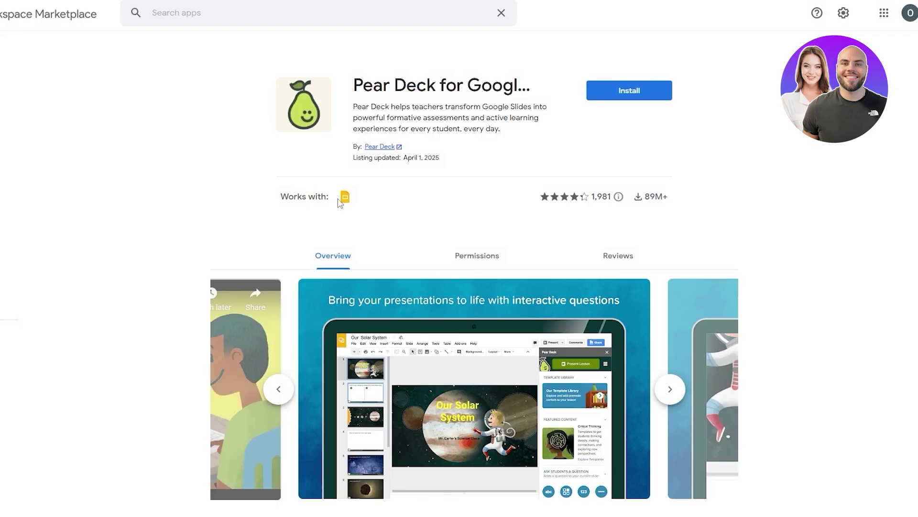
mouse_move(341, 204)
key("alt+Left")
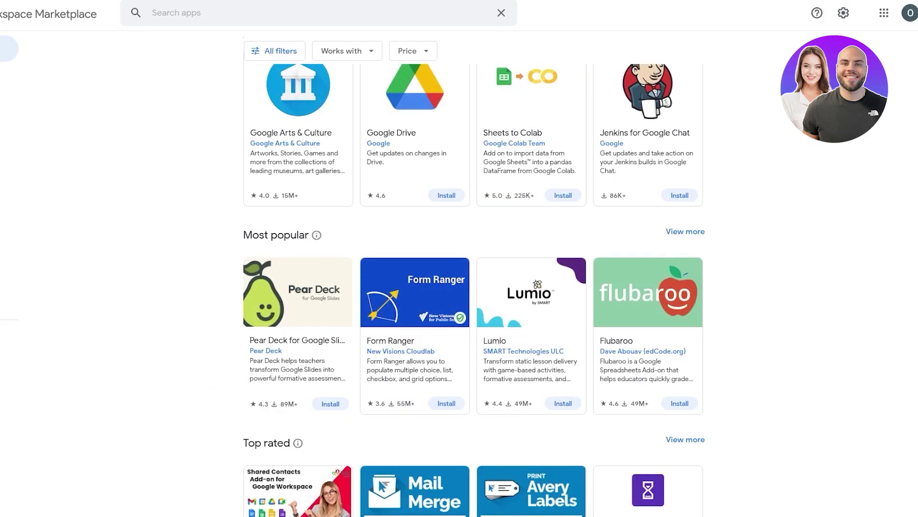
scroll(755, 270, "down", 8)
scroll(755, 269, "down", 10)
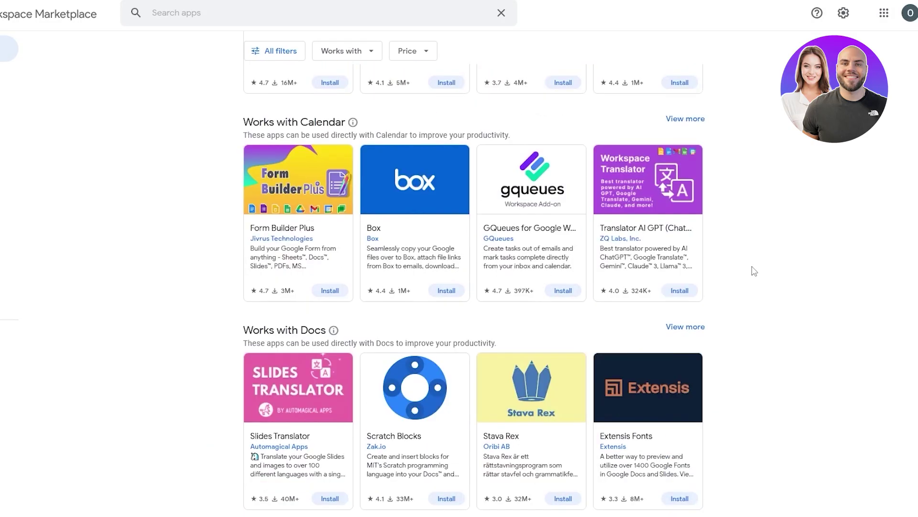
scroll(911, 71, "up", 15)
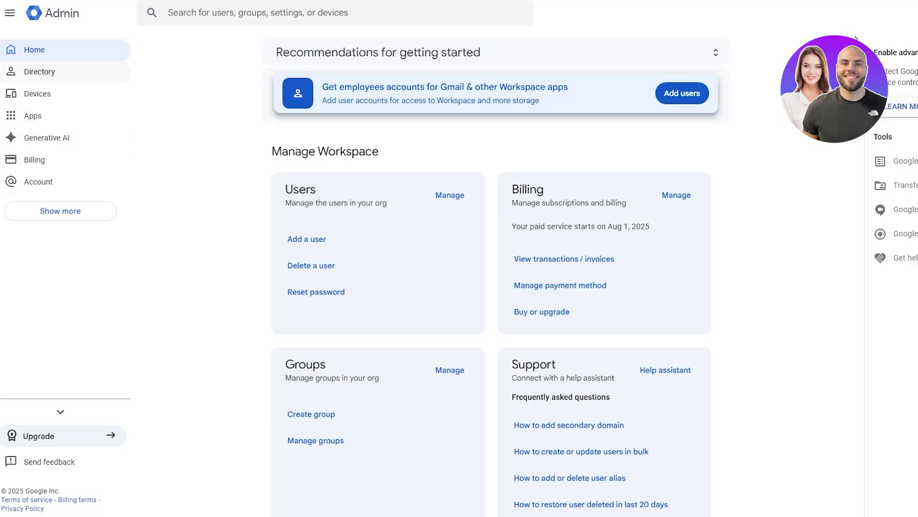
Expand Directory in the Admin console sidebar to show Users, Groups and Organizational units
left_click(60, 72)
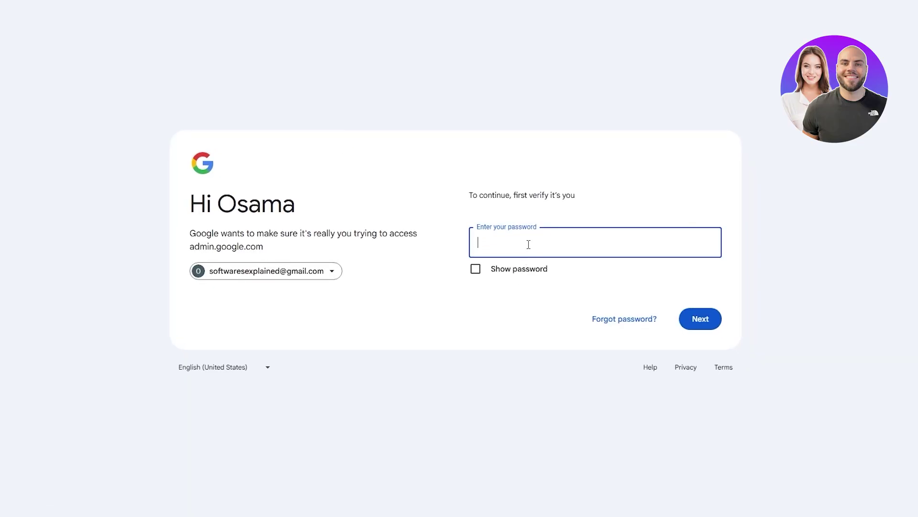
Pass the identity check with another account and open the Super Admin user's details page
left_click(268, 271)
left_click(474, 253)
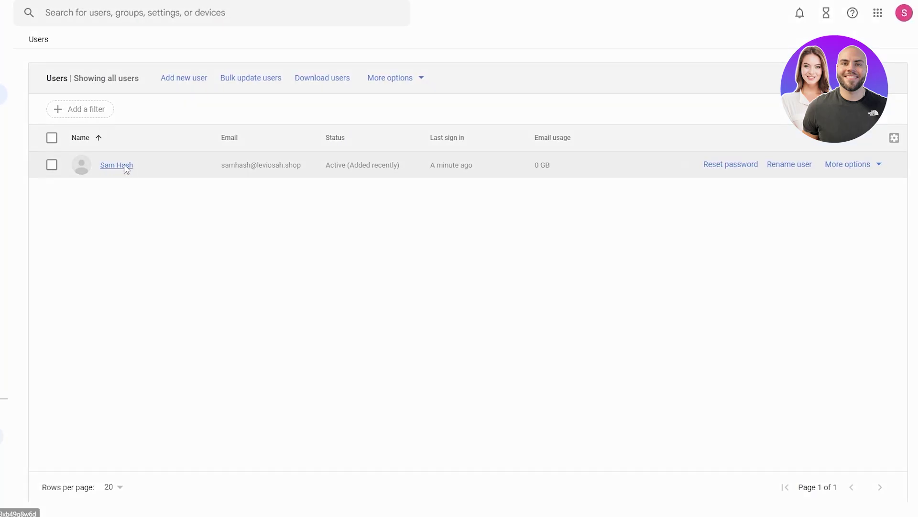
left_click(124, 165)
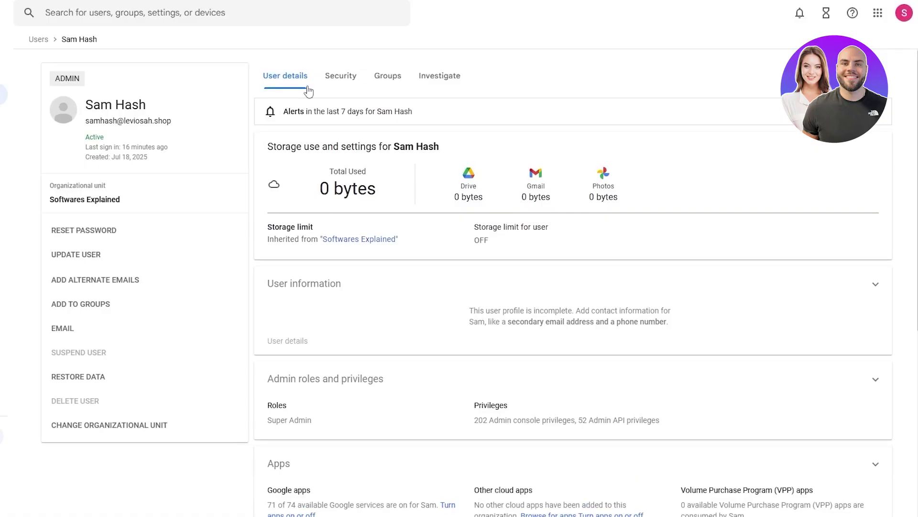
Review the user's security and group membership details, then expand Generative AI in the sidebar
left_click(338, 83)
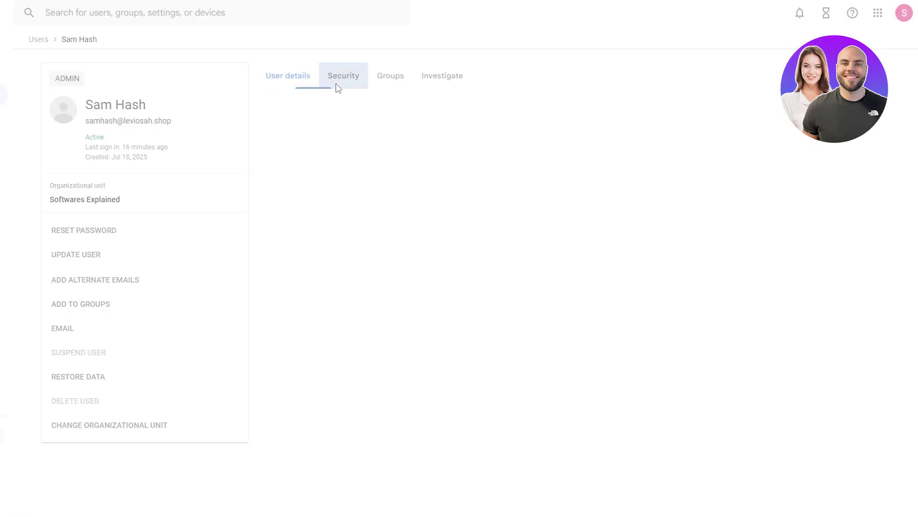
left_click(378, 81)
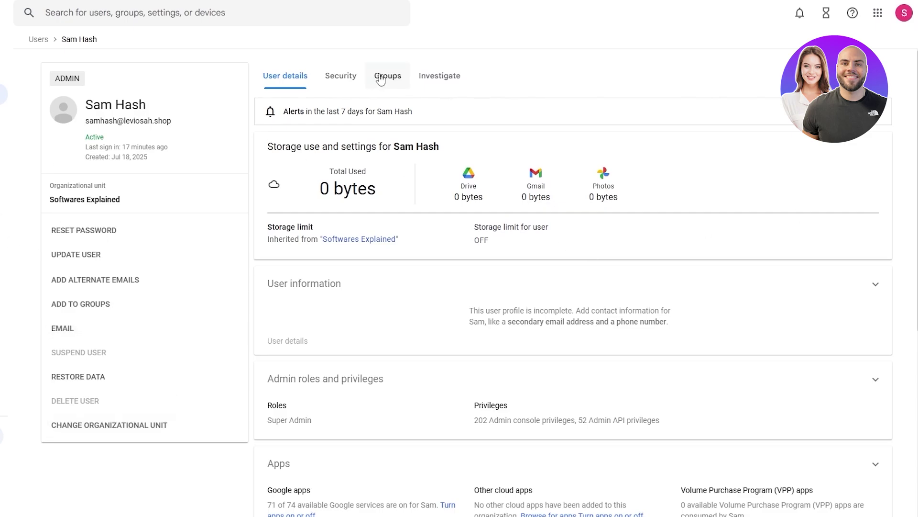
scroll(644, 338, "down", 6)
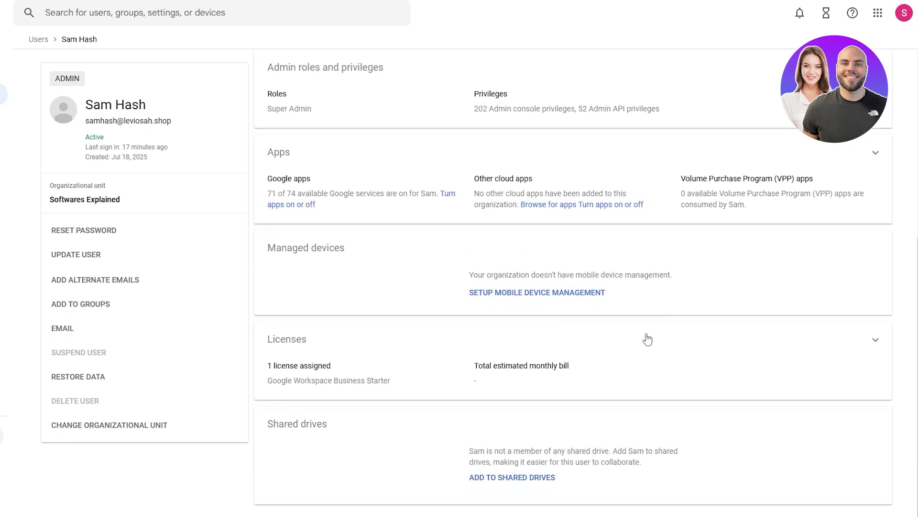
left_click_drag(276, 248, 361, 251)
scroll(424, 285, "up", 1)
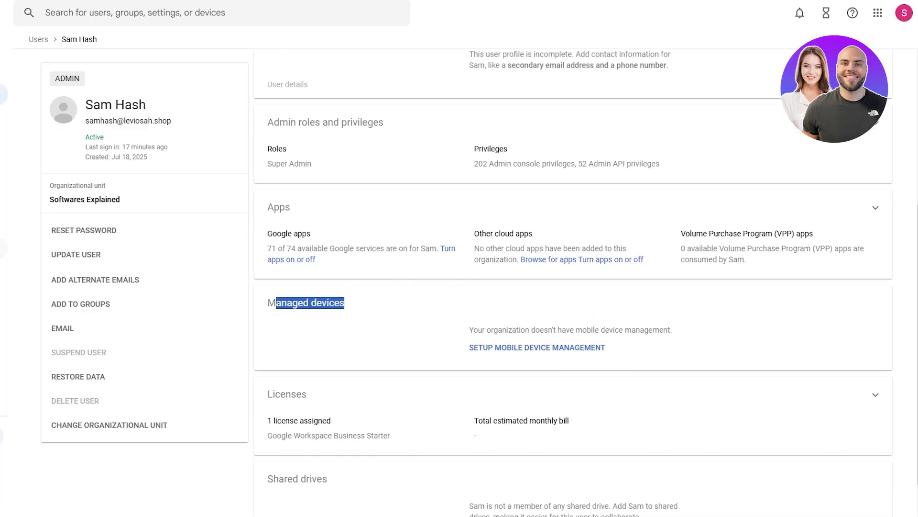
left_click(47, 138)
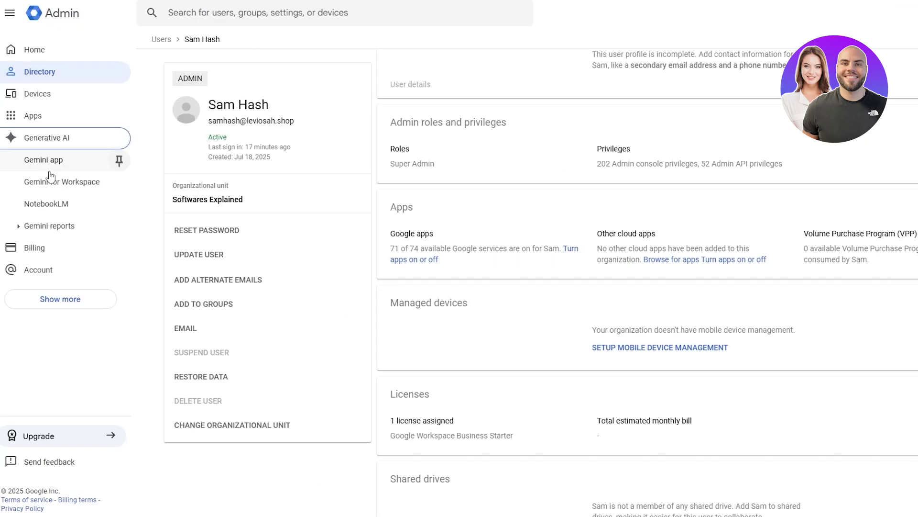
Check 'Allow all users to access the Gemini app' under User access, save, and view NotebookLM
left_click(78, 156)
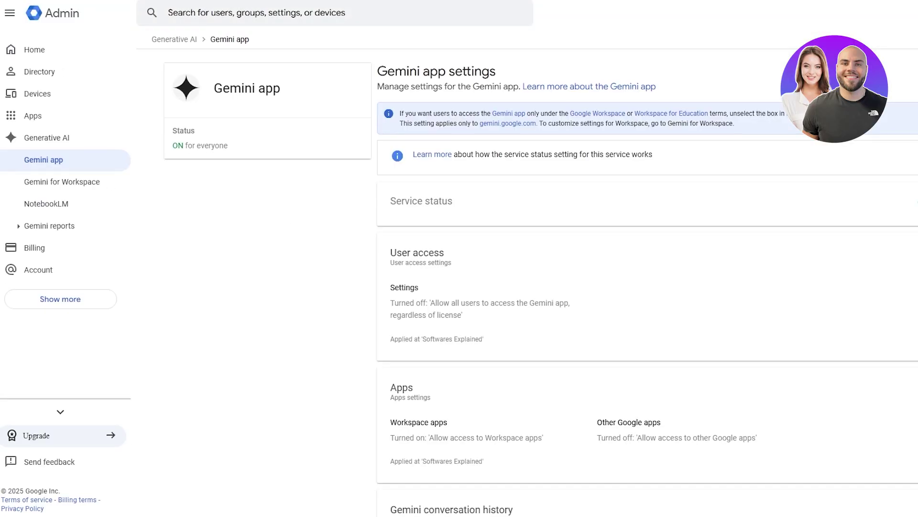
left_click(417, 252)
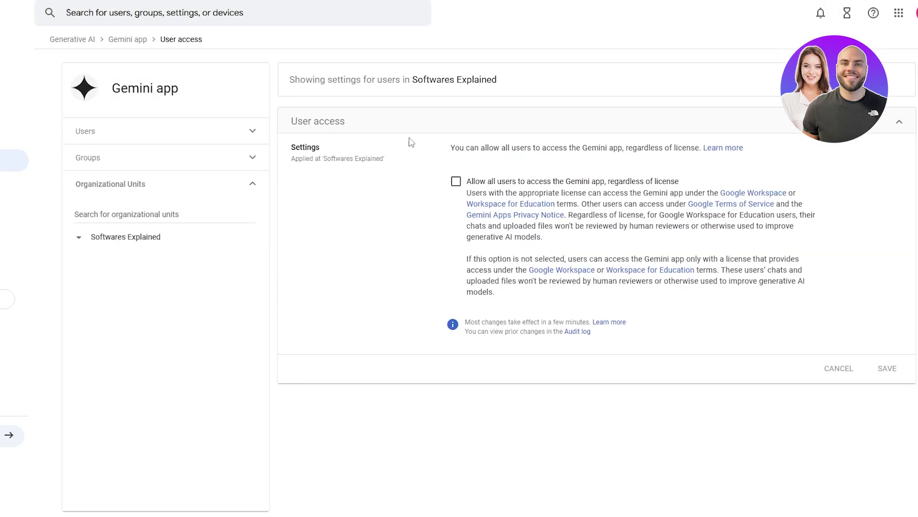
left_click(437, 181)
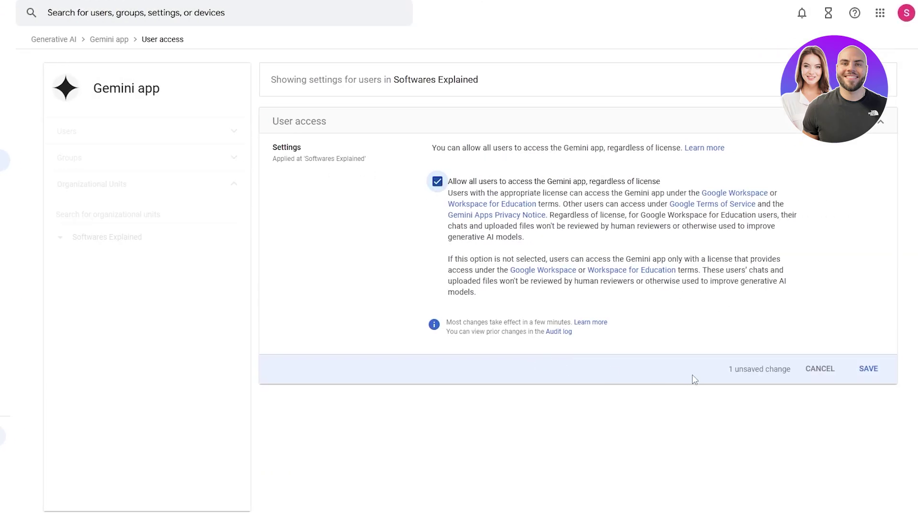
left_click(868, 372)
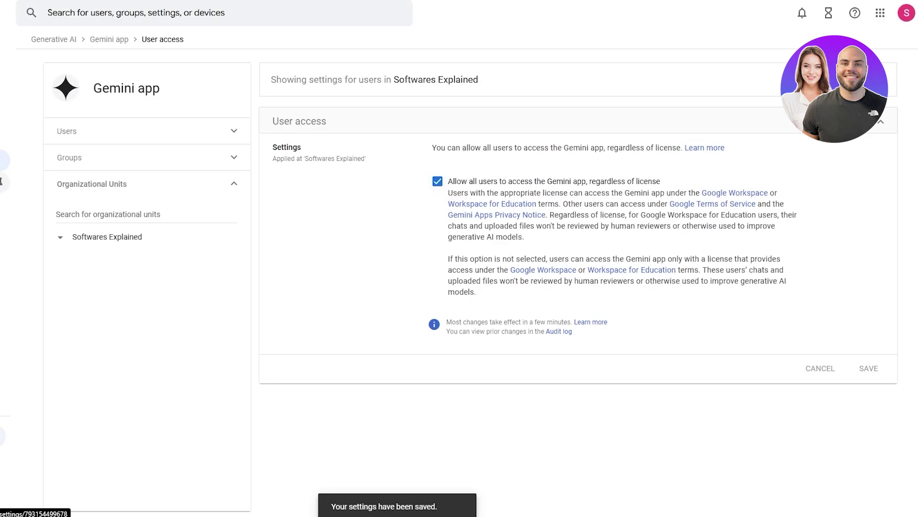
left_click(4, 204)
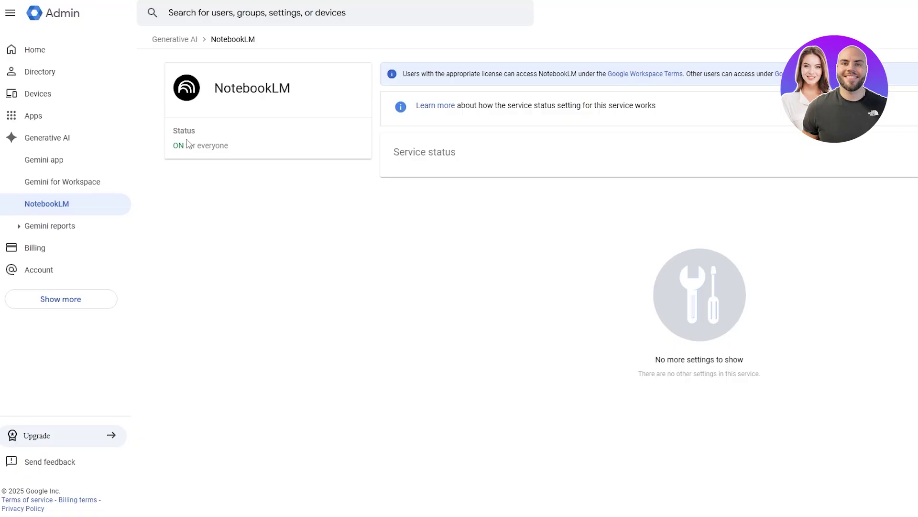
Review the Gemini for Workspace settings, then return to the Admin console home
left_click(67, 184)
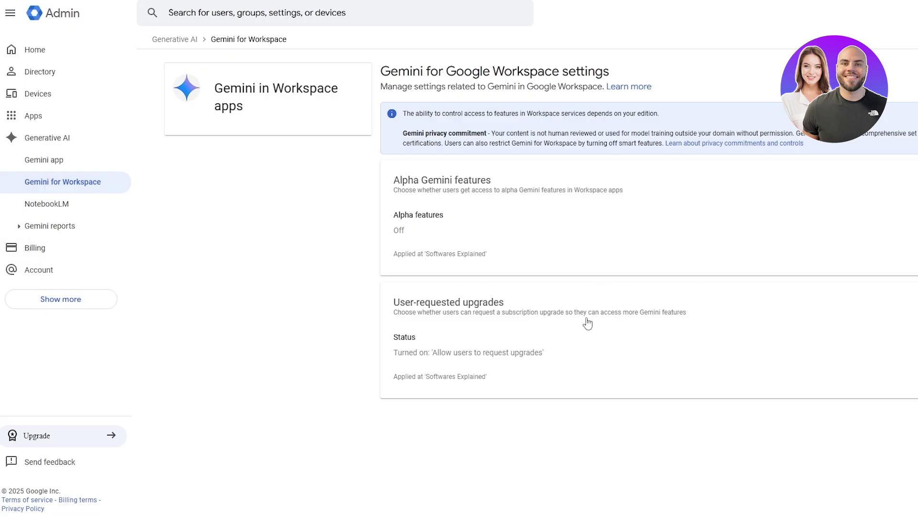
left_click(36, 49)
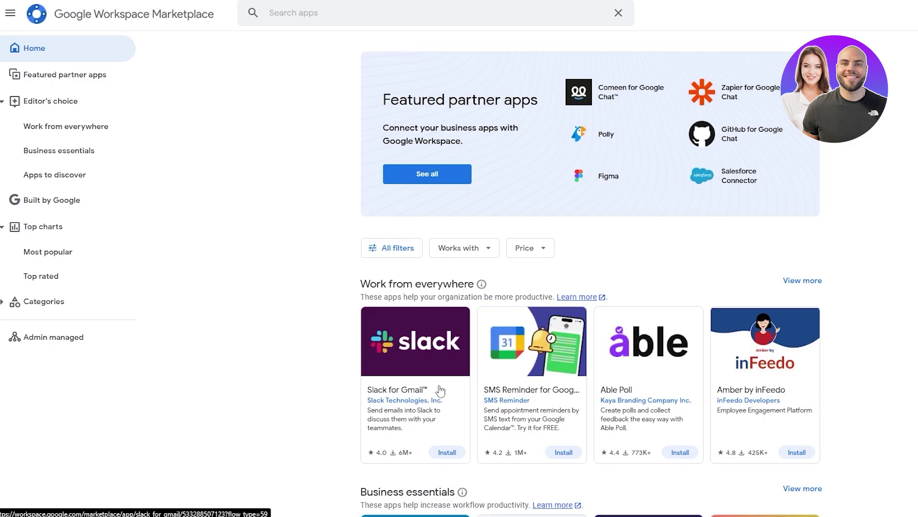
Install Slack for Gmail, dismiss the confirmation, and expand the Gemini chat list
left_click(453, 453)
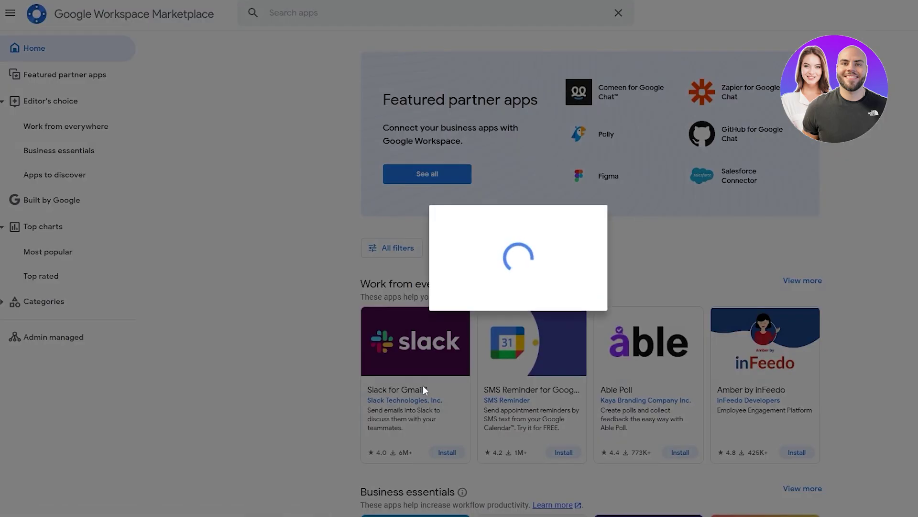
left_click(617, 381)
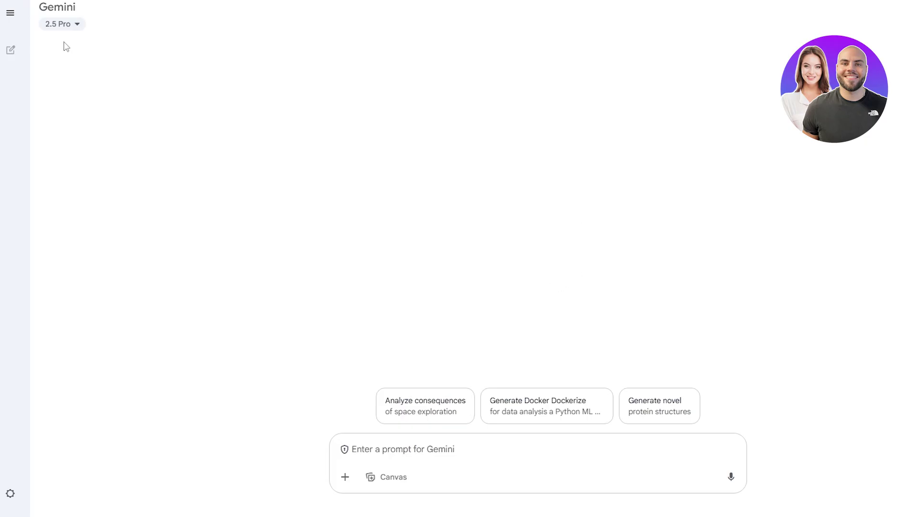
left_click(10, 12)
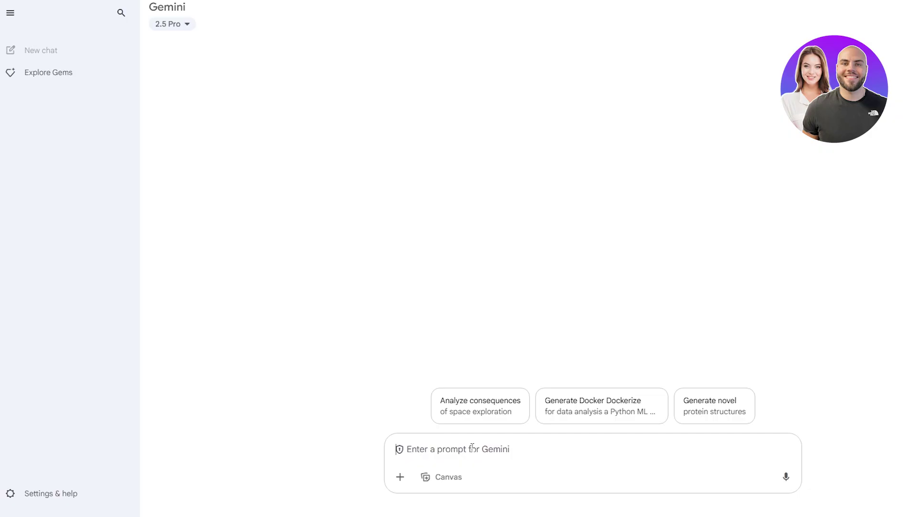
Send Gemini the suggested prompt on space exploration's long-term consequences, then begin a new Google Group
left_click(485, 417)
left_click_drag(558, 58, 786, 61)
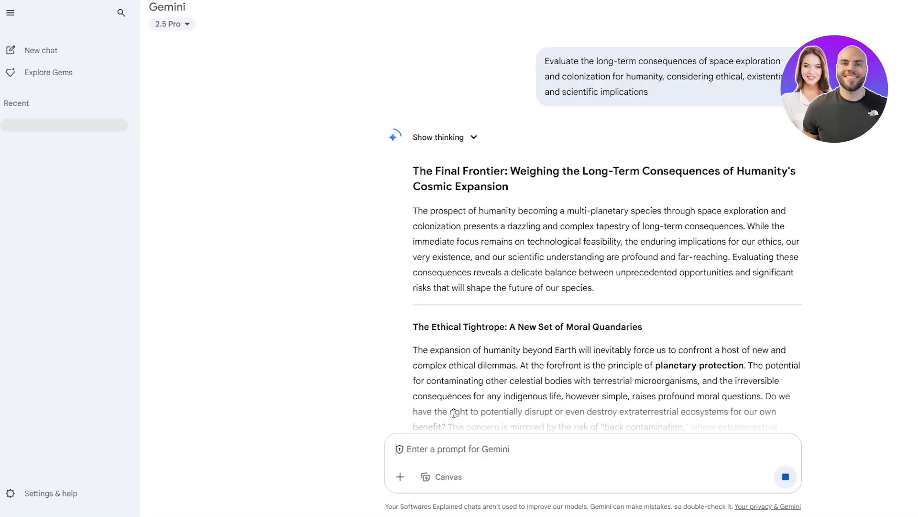
scroll(453, 413, "down", 4)
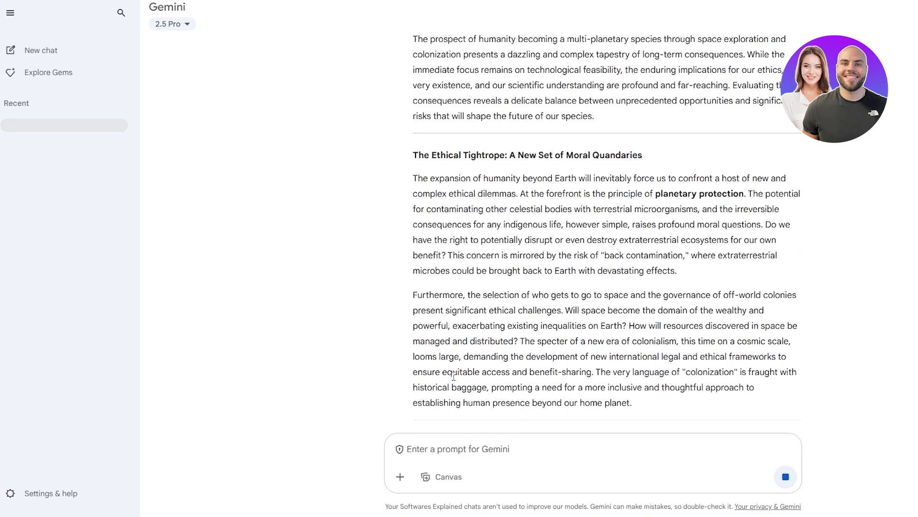
scroll(407, 239, "up", 4)
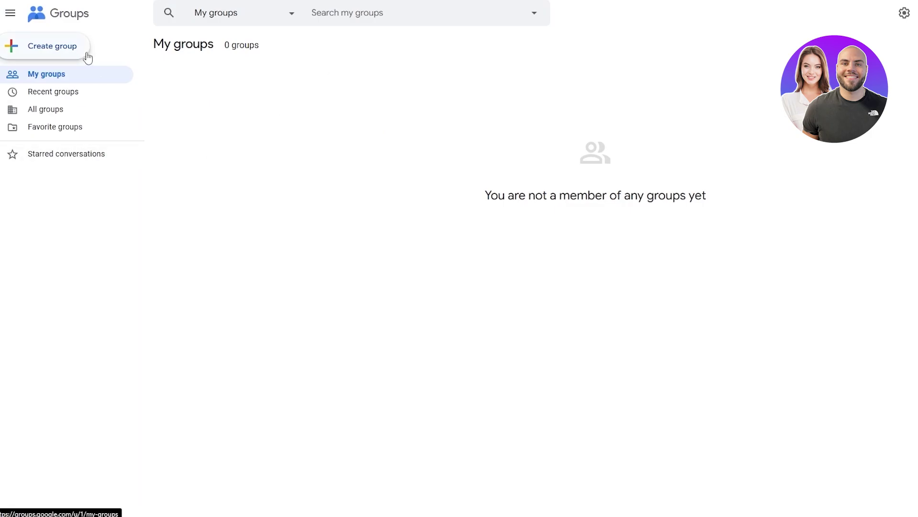
left_click(84, 52)
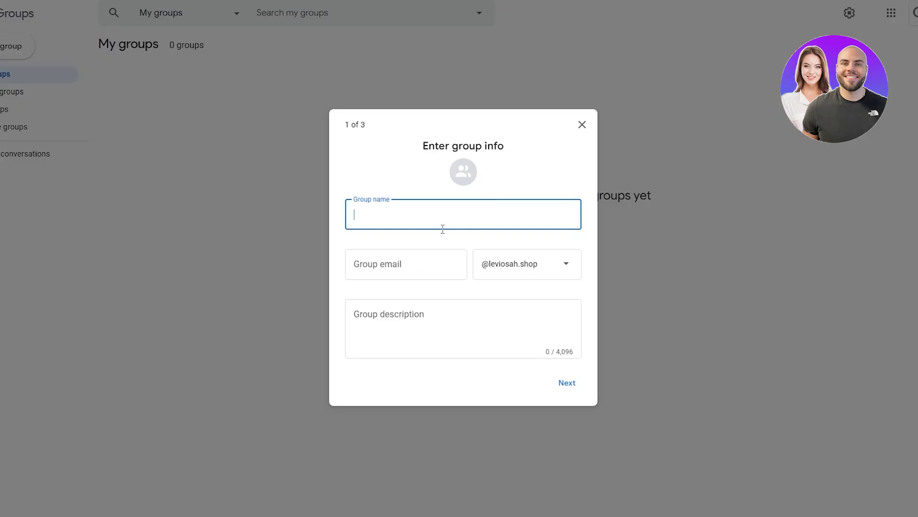
Name the new group 'Main' with the description 'This is the main group'
type("Main")
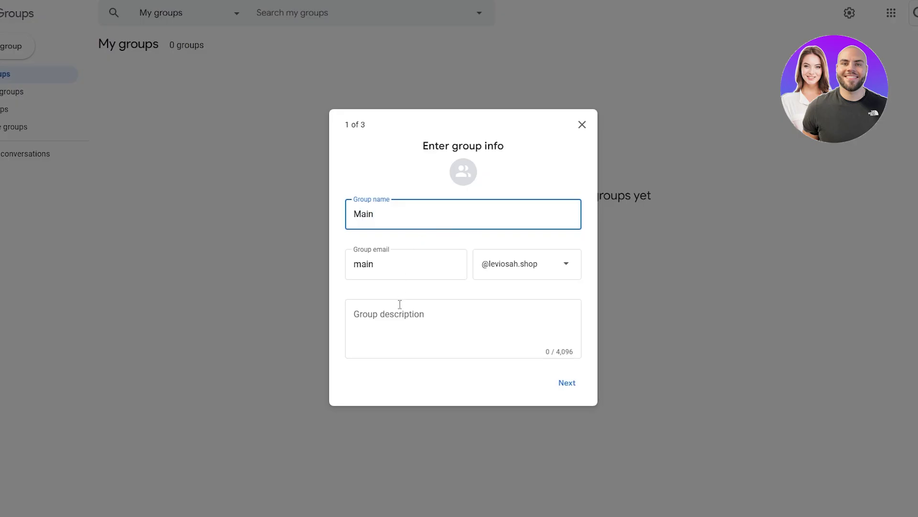
left_click(400, 311)
type("This is the main group")
left_click(568, 383)
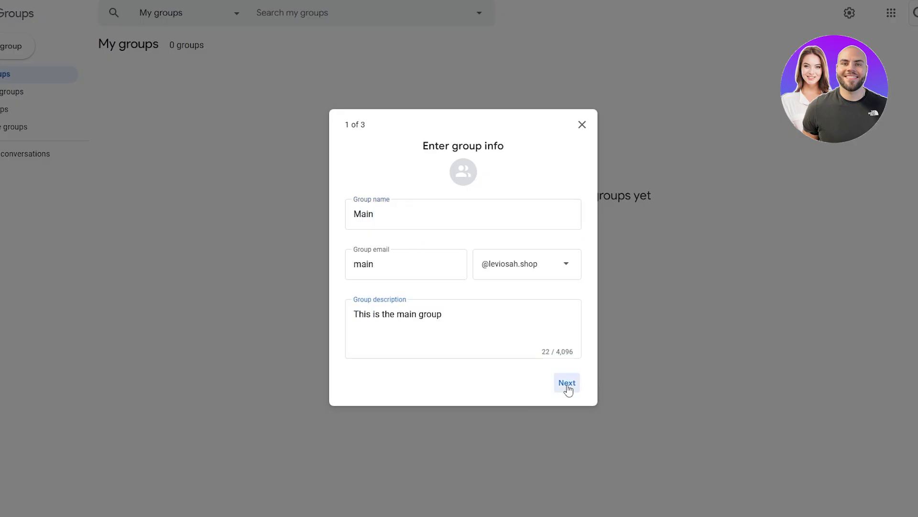
Make the group invite-only, with conversations visible to members and posting limited to managers
left_click_drag(380, 205, 475, 202)
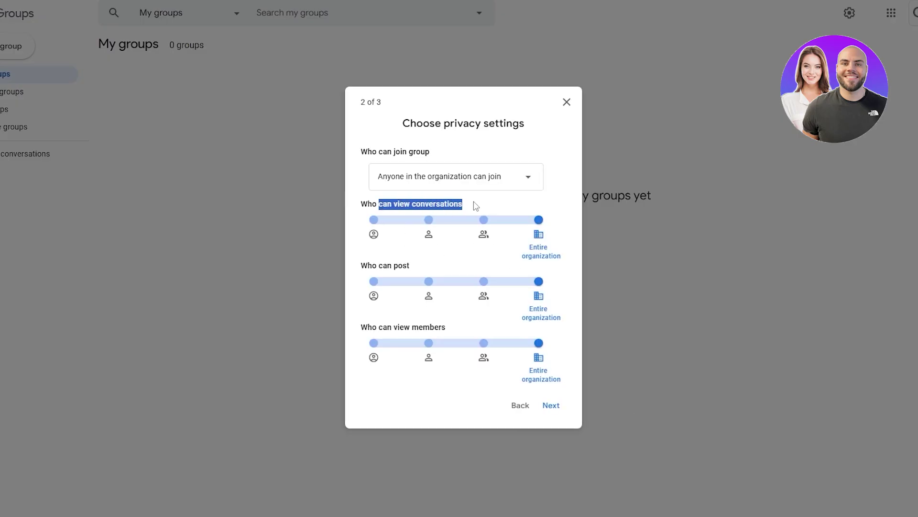
left_click(476, 203)
left_click(399, 189)
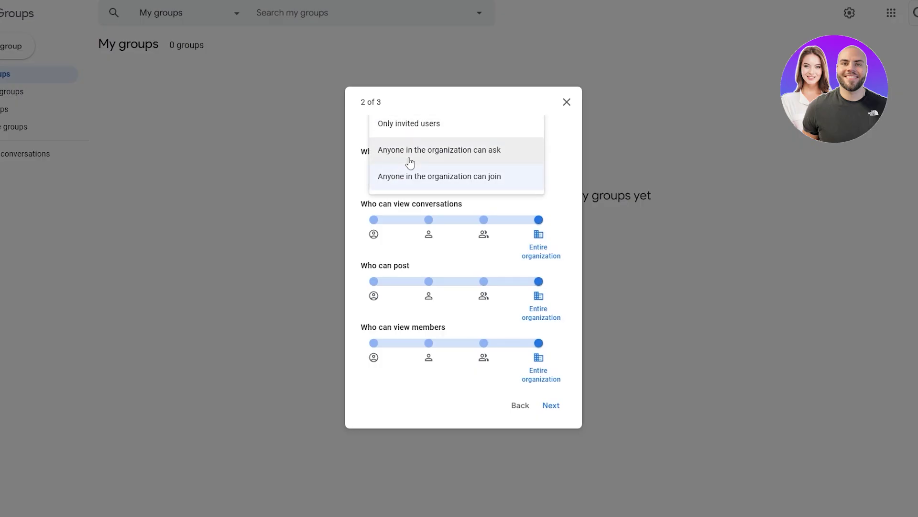
left_click(441, 129)
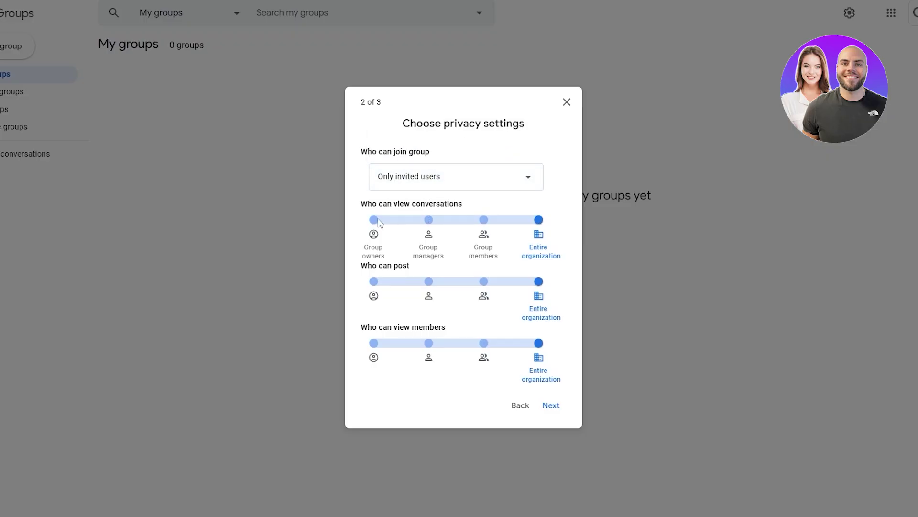
left_click_drag(368, 209, 454, 204)
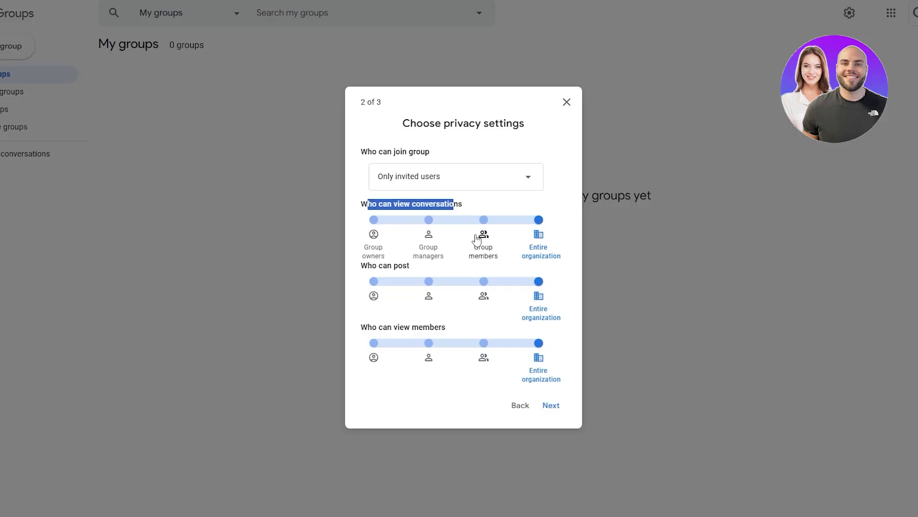
left_click_drag(537, 222, 486, 221)
left_click(486, 221)
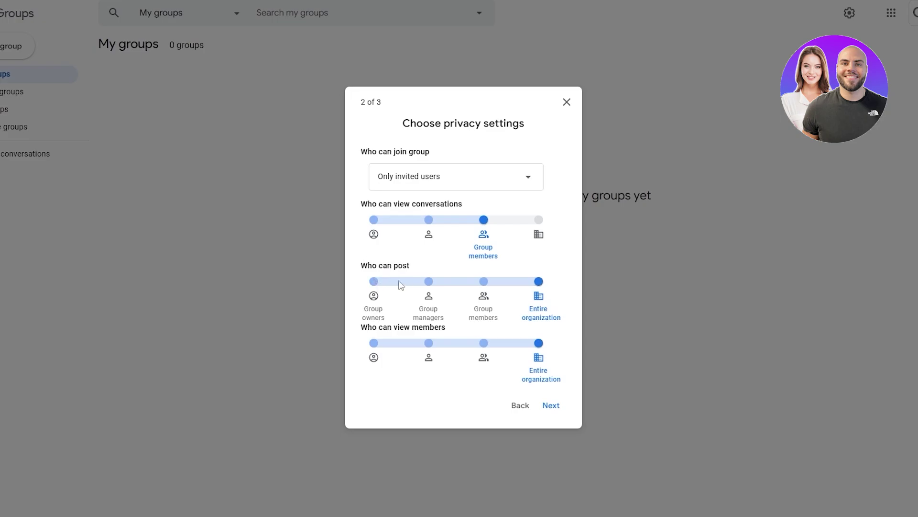
left_click(431, 283)
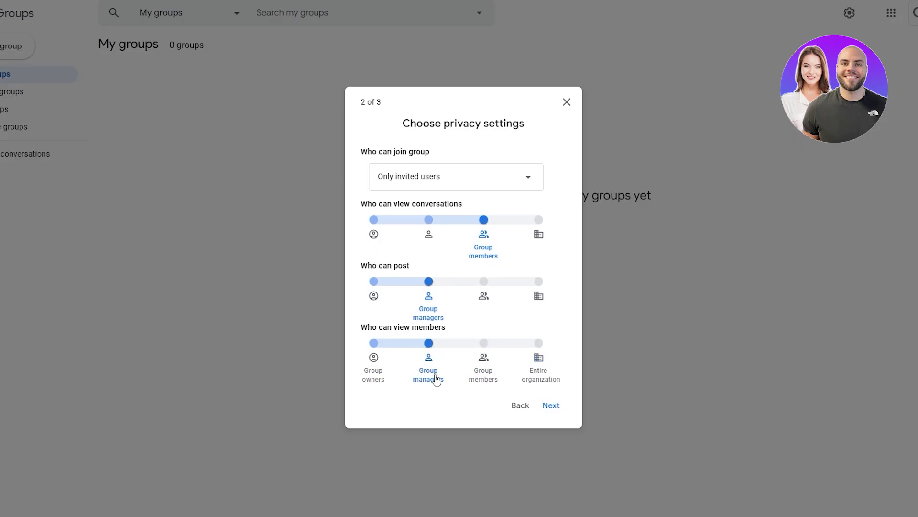
left_click(555, 407)
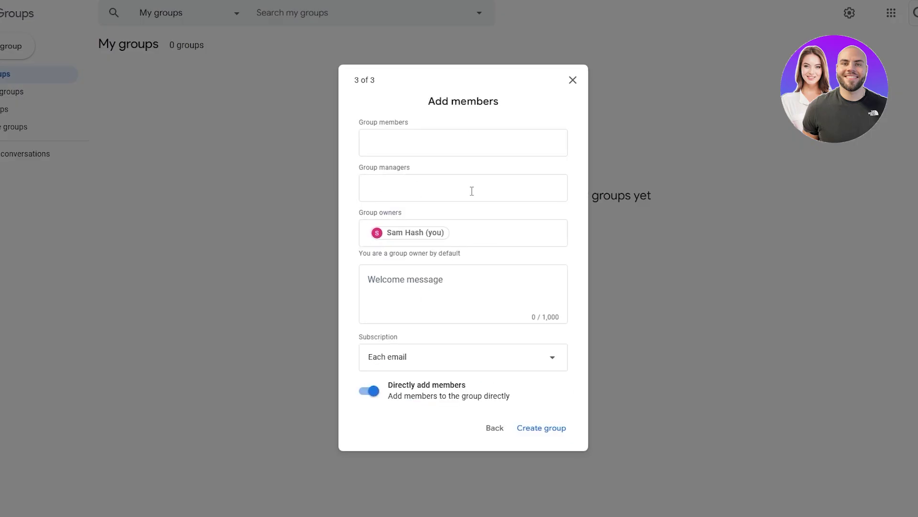
Look over the members and welcome message fields, then close the form without creating the group
left_click_drag(371, 123, 418, 127)
left_click(404, 149)
left_click(409, 285)
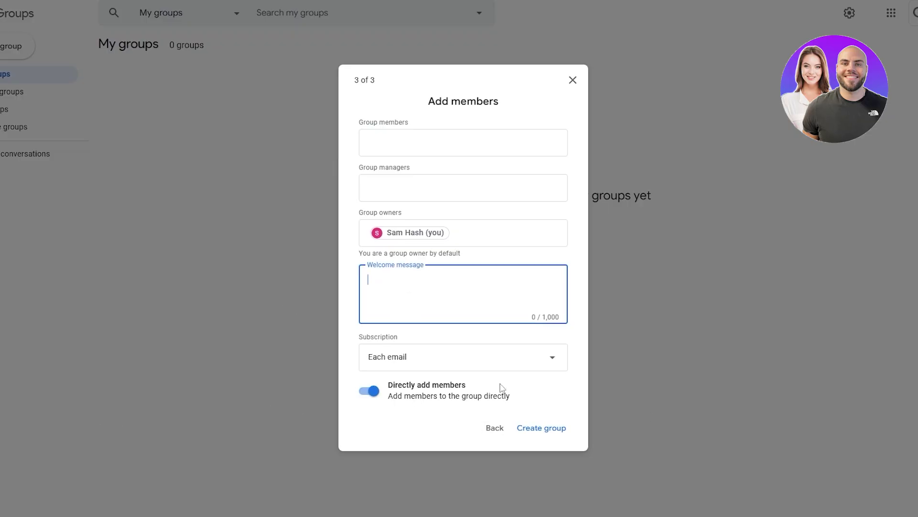
left_click(572, 80)
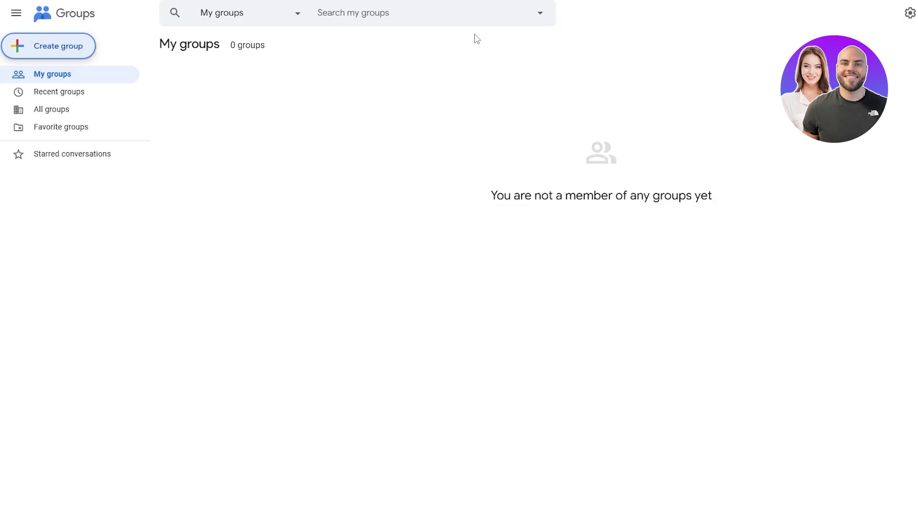